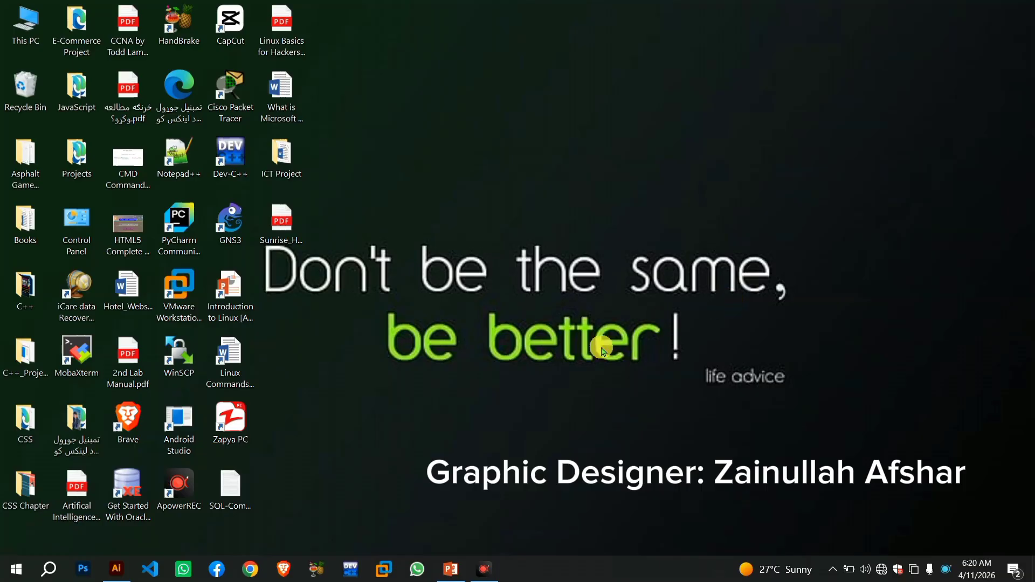
Create a new print document from the A4 preset in Illustrator, with the units set to inches
left_click(119, 573)
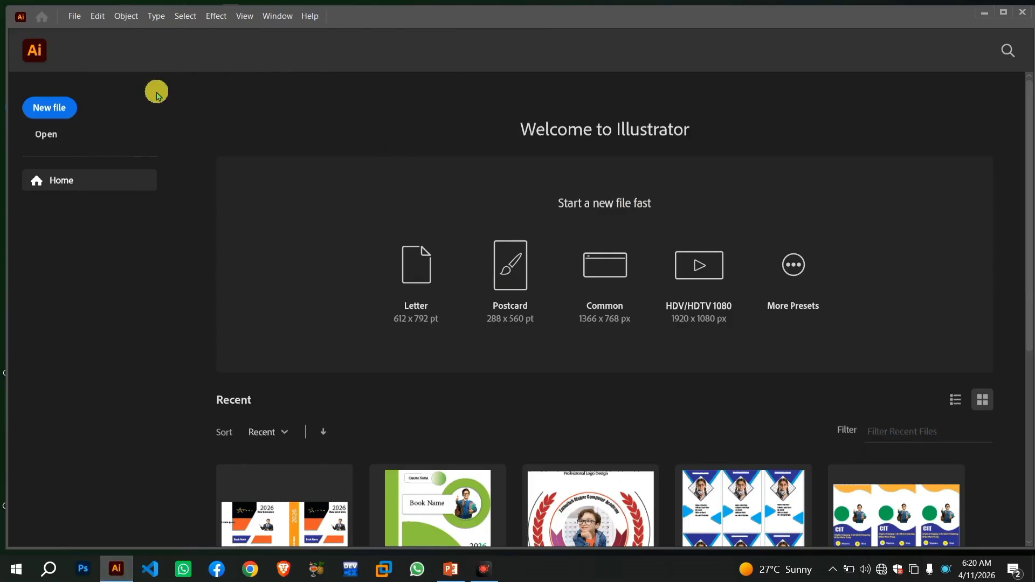
left_click(50, 110)
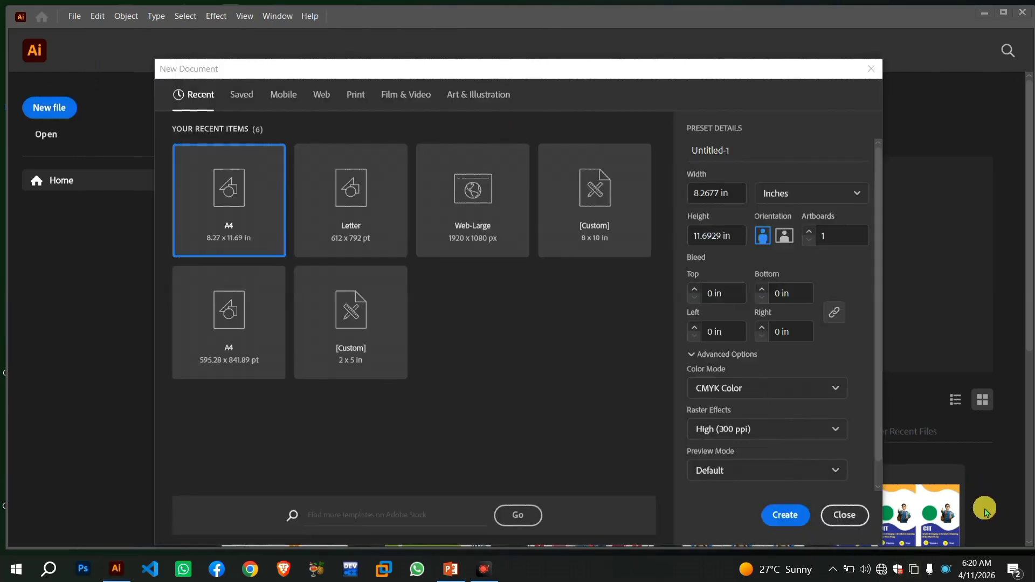
left_click(354, 101)
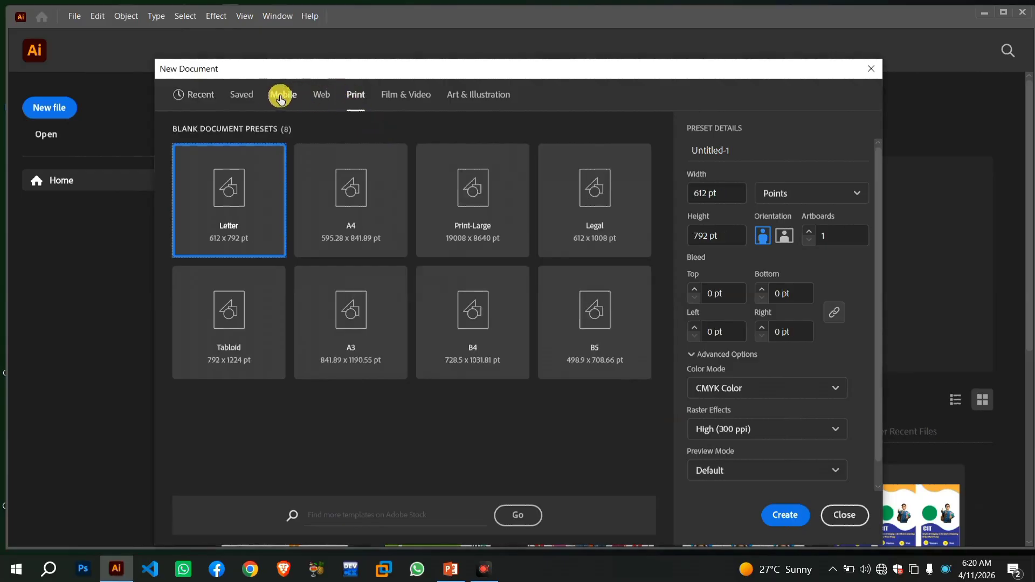
left_click(371, 213)
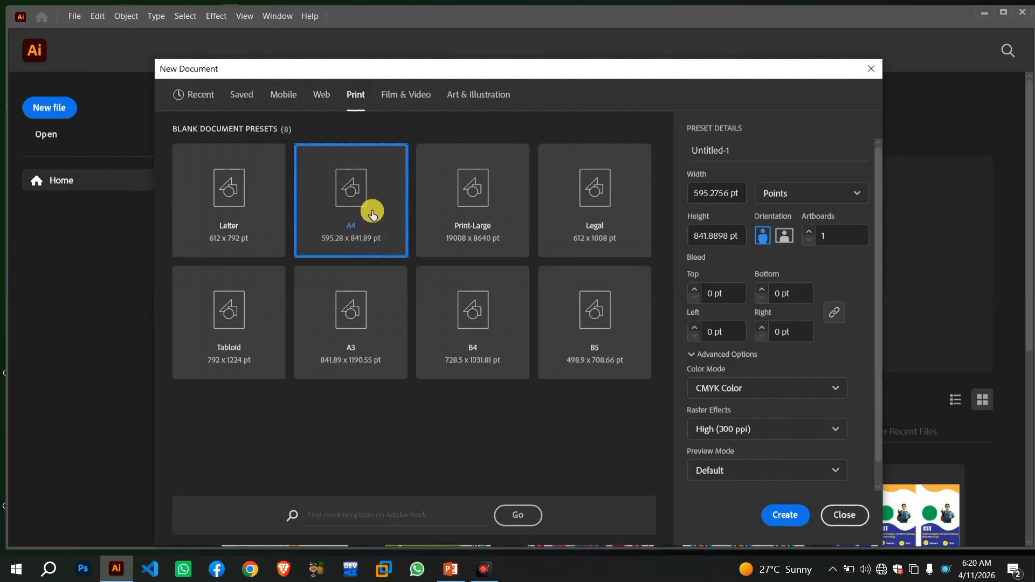
left_click(796, 195)
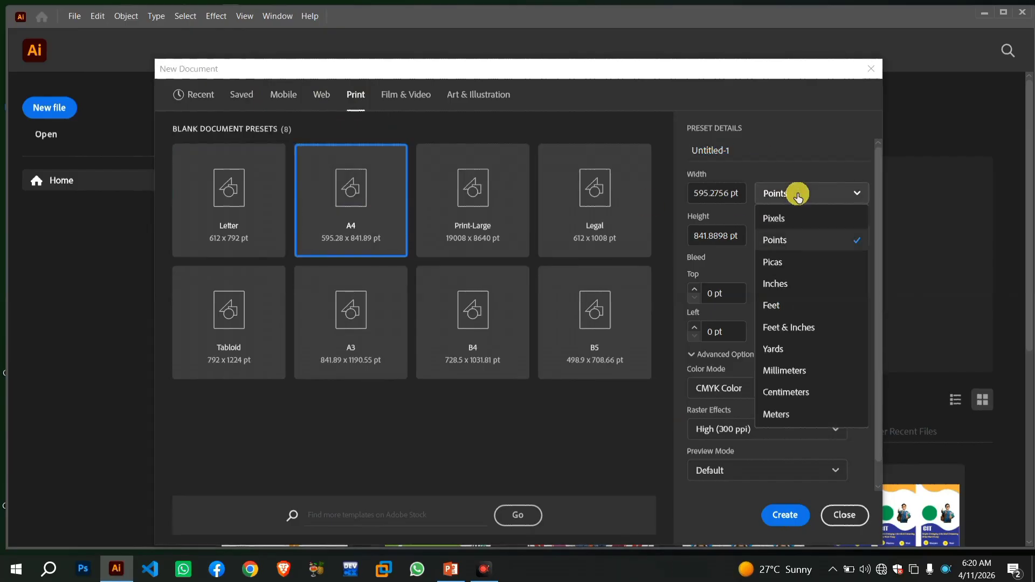
left_click(790, 290)
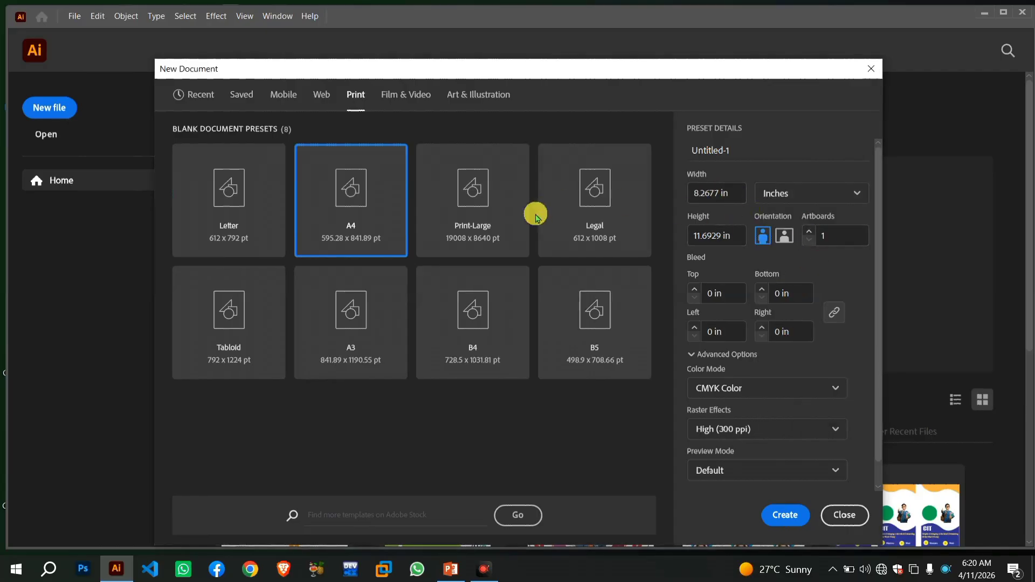
left_click(787, 515)
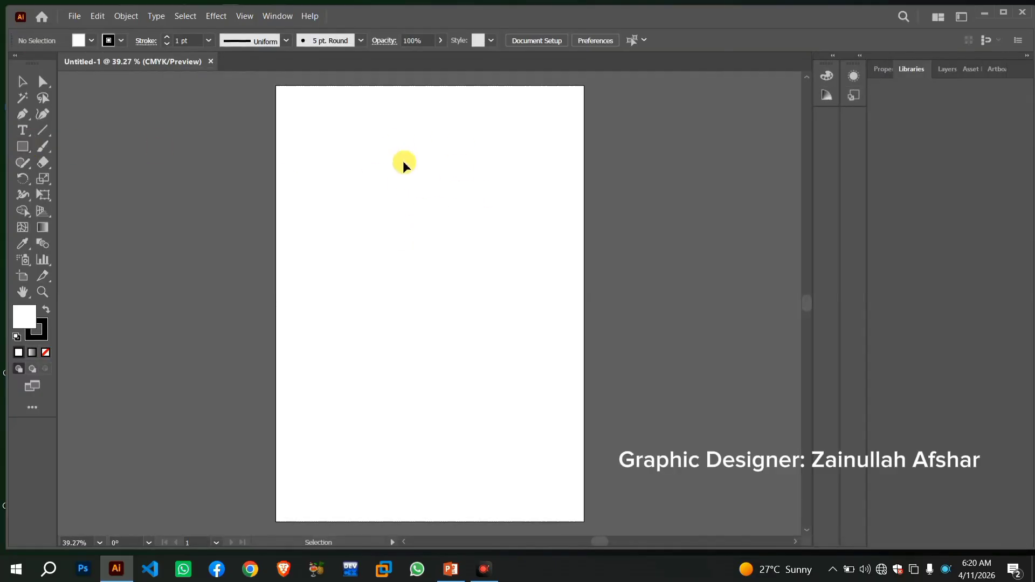
Try a rectangle 2 in wide and 5 in high on the artboard, and undo it
left_click(24, 146)
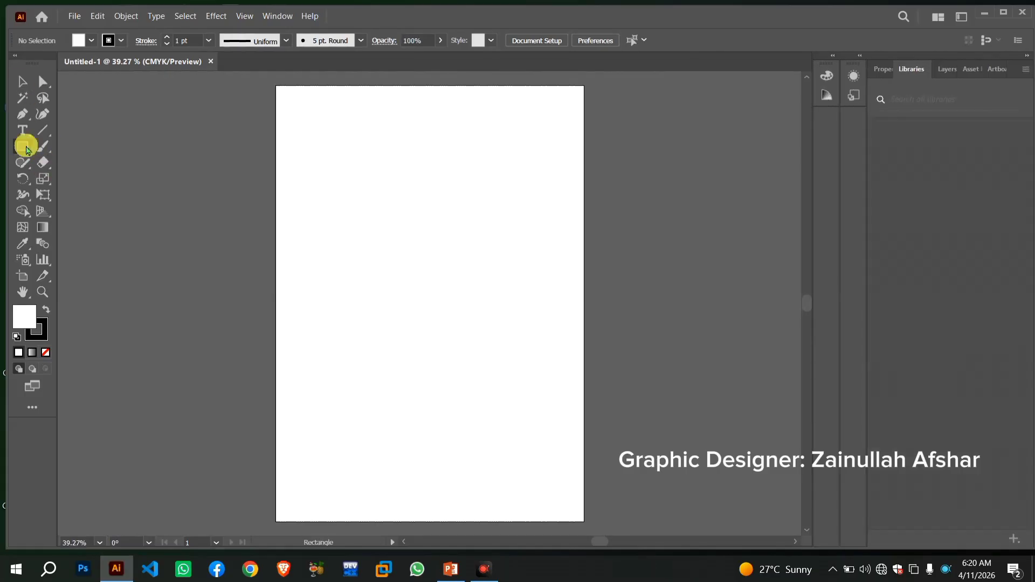
left_click(26, 150)
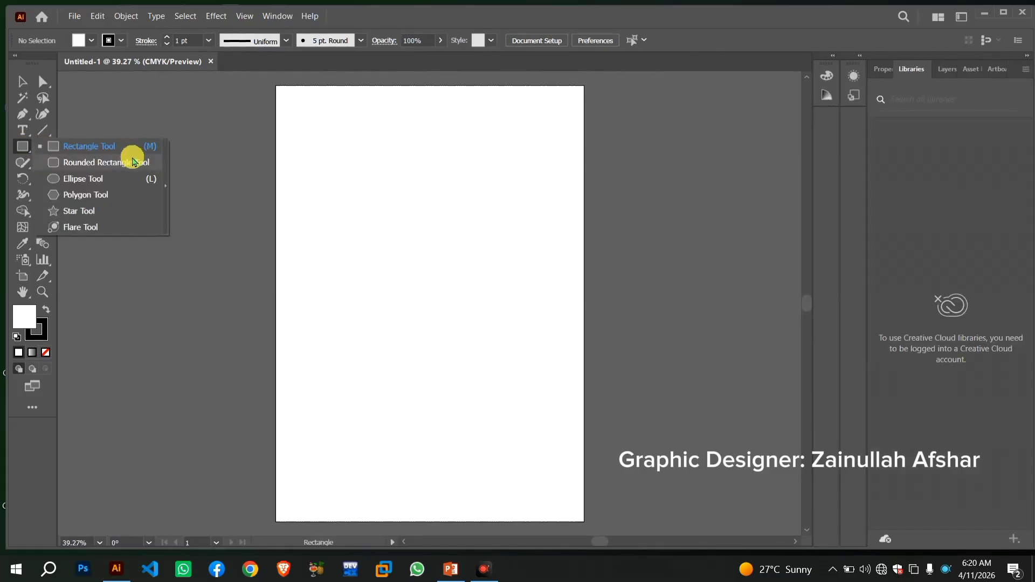
left_click(143, 143)
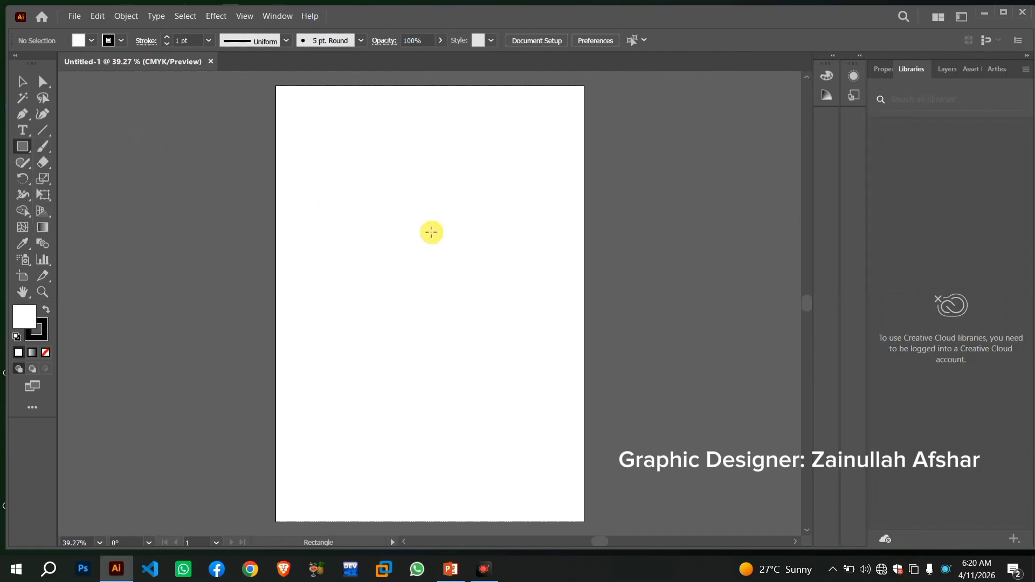
left_click(407, 237)
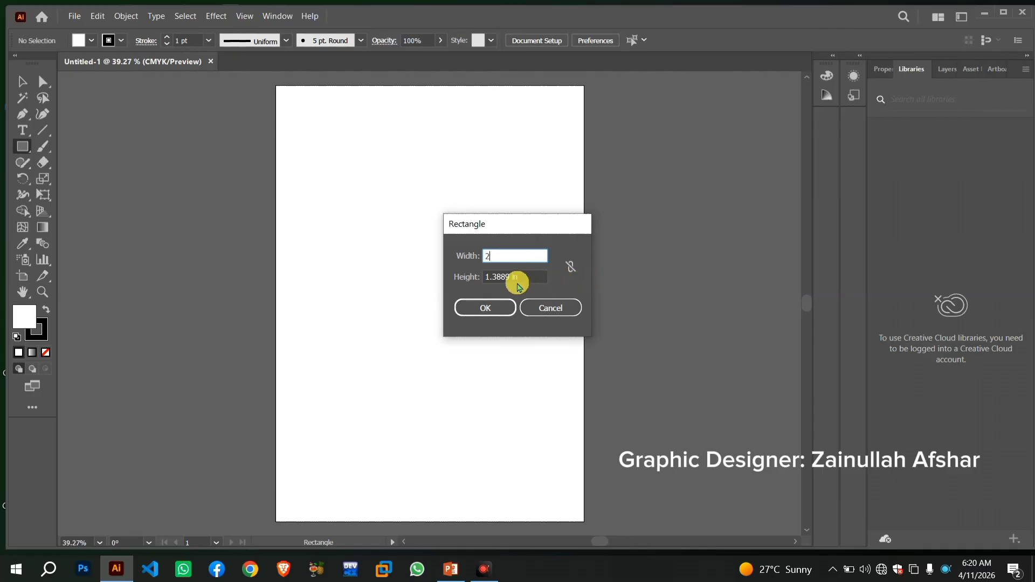
left_click(521, 276)
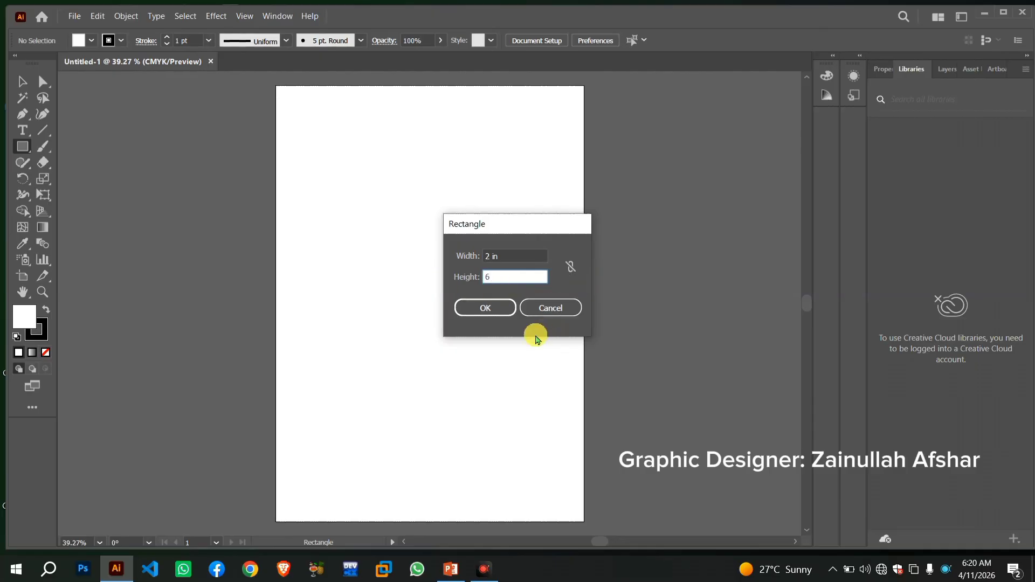
left_click(483, 323)
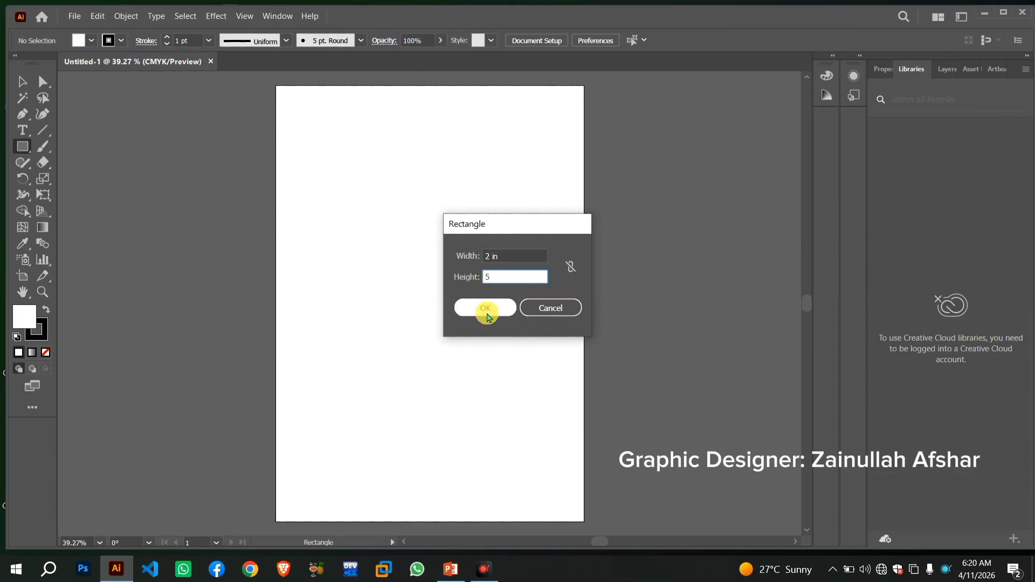
left_click(490, 315)
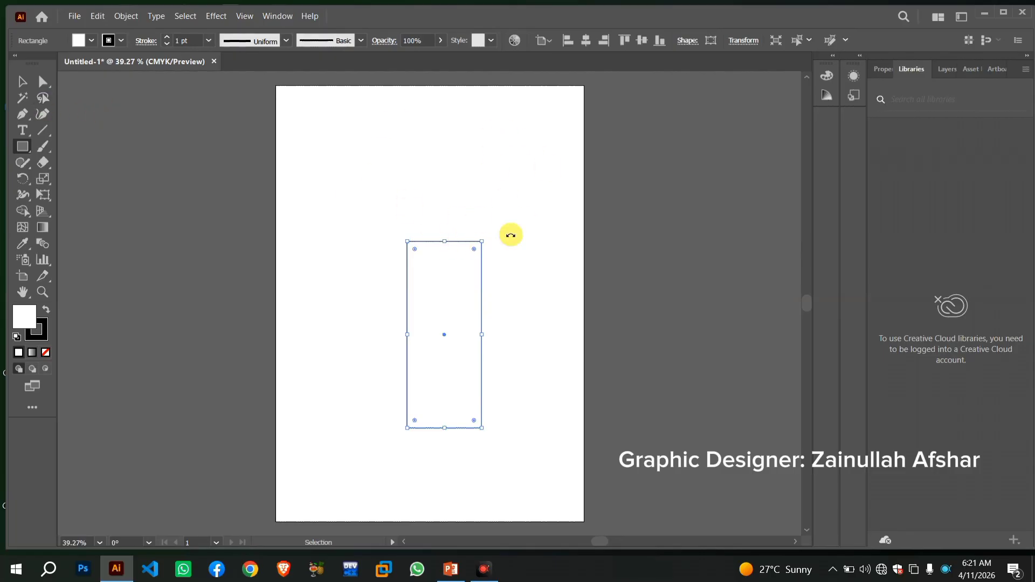
key("ctrl+z")
Create a rectangle about 3 in wide and 4 in high on the artboard
left_click(402, 265)
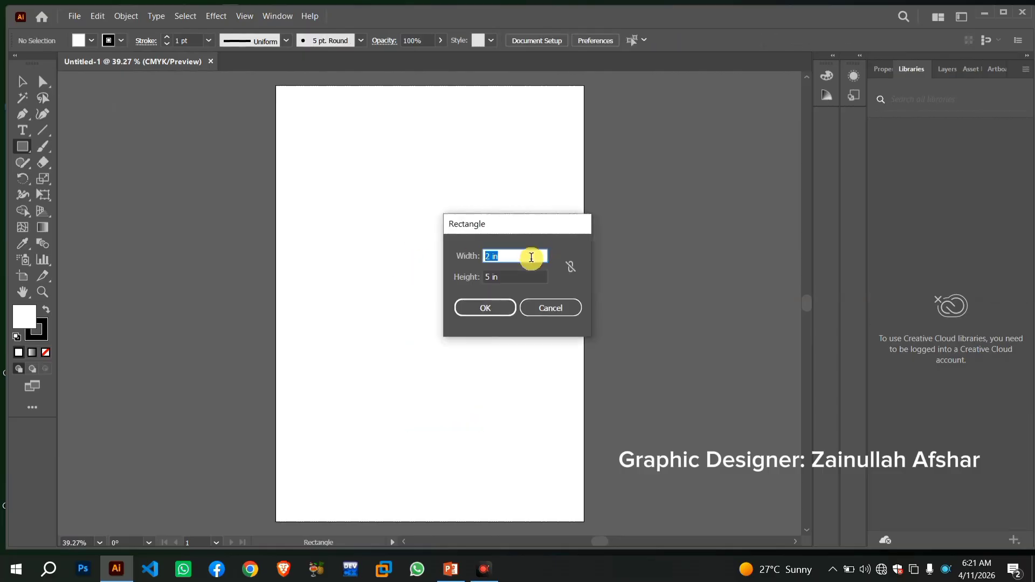
left_click(508, 277)
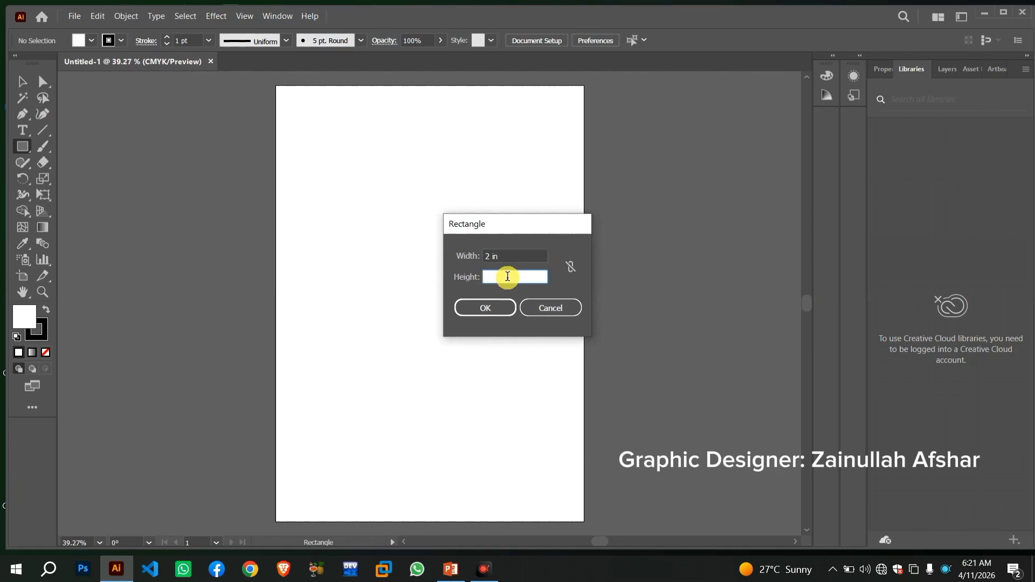
type("4")
left_click(500, 252)
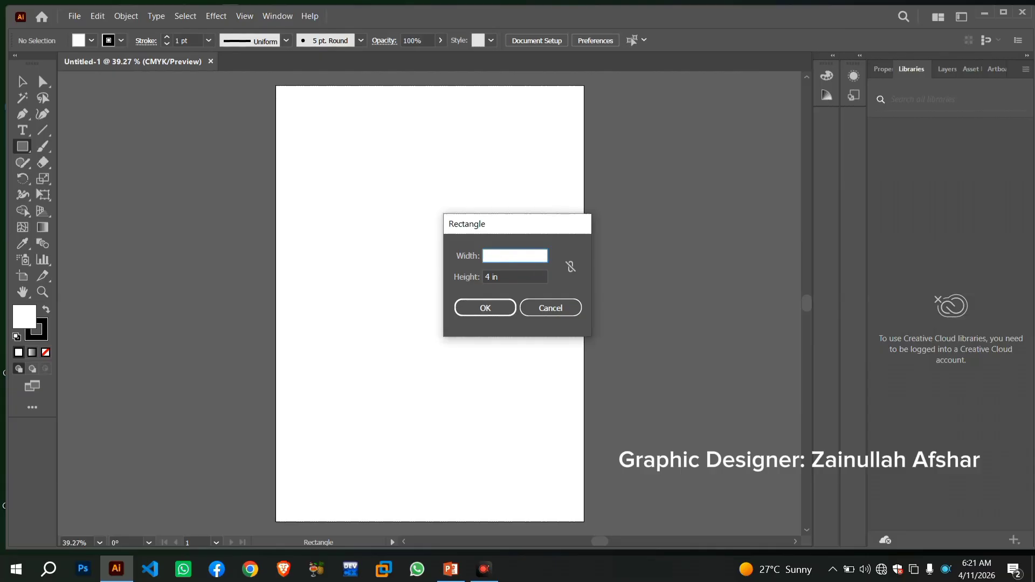
left_click(485, 308)
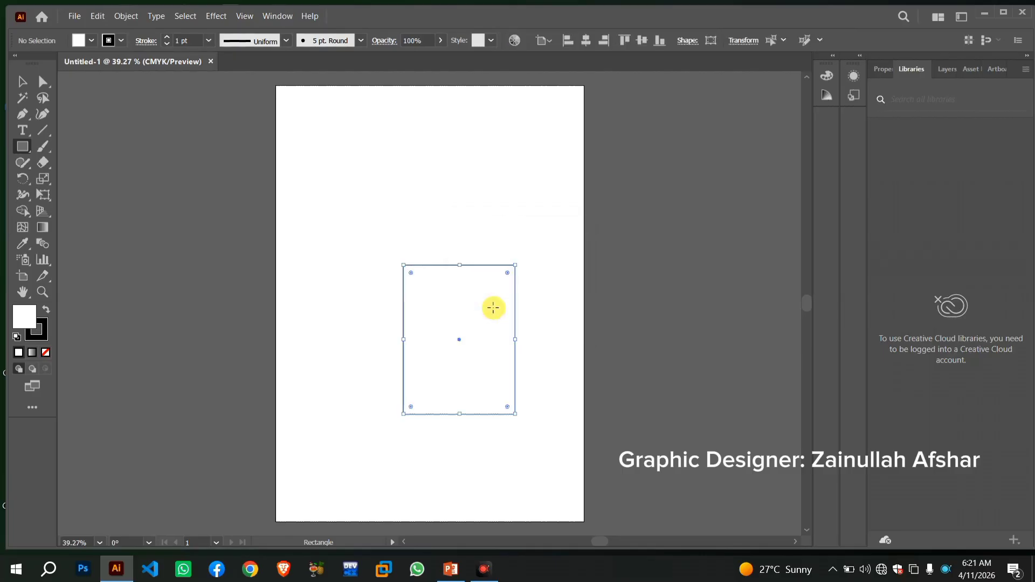
Move the rectangle to the centre of the artboard and deselect it
left_click(23, 82)
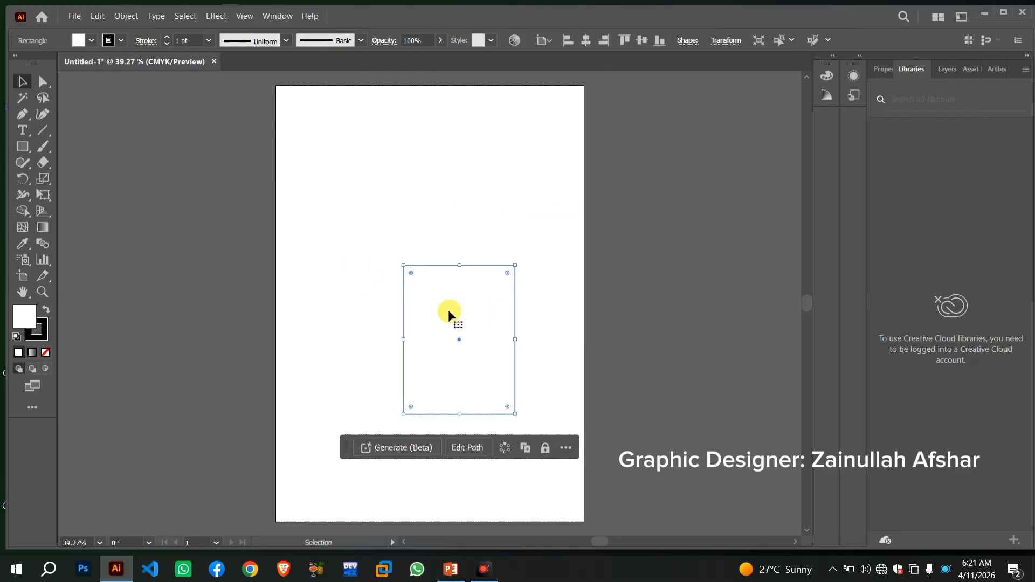
left_click_drag(451, 270, 422, 200)
key("ctrl+equal")
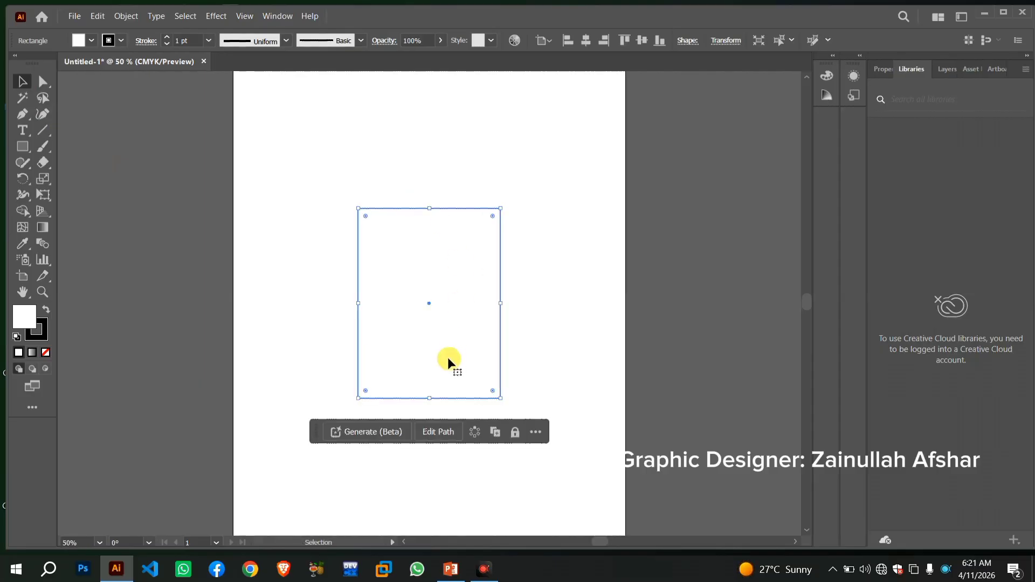
left_click(536, 303)
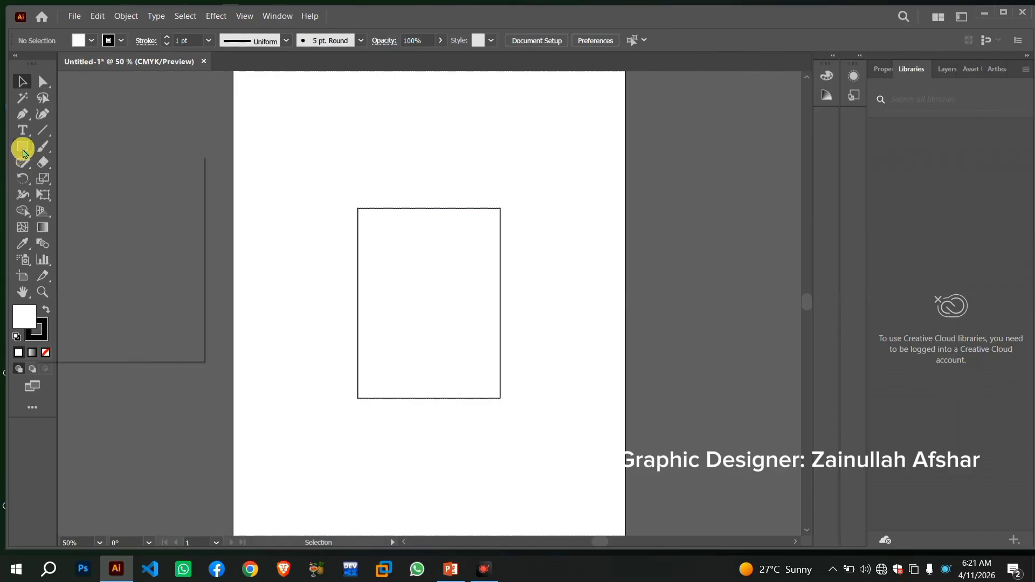
Create a triangle beside the large rectangle using the Polygon tool with 3 sides
left_click(23, 150)
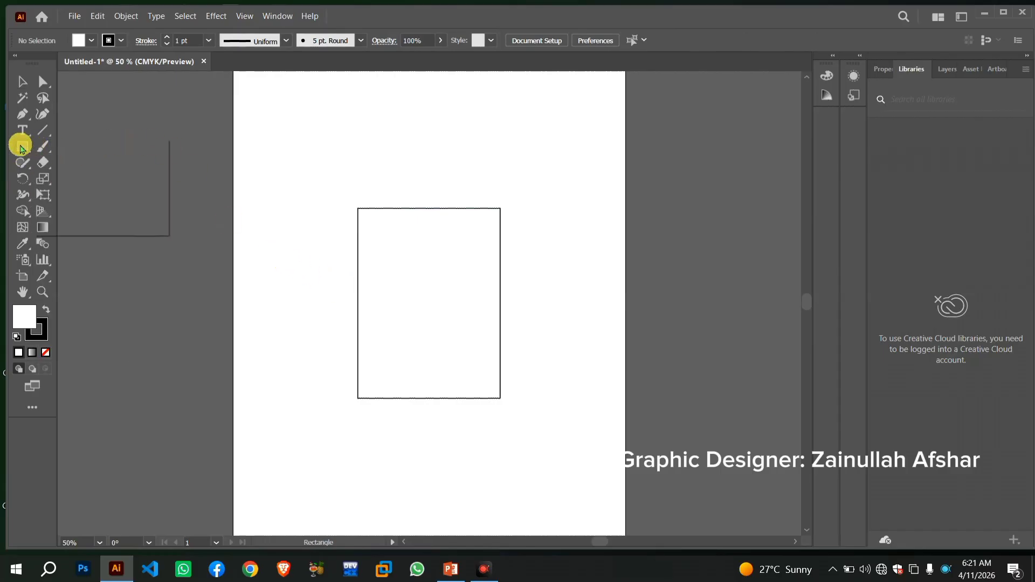
left_click(21, 148)
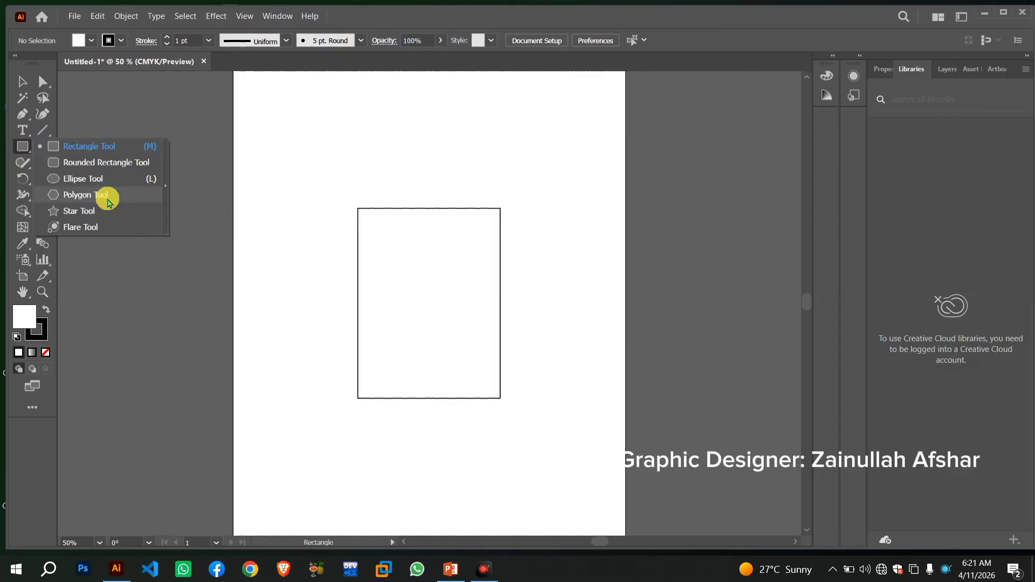
left_click(108, 199)
left_click_drag(276, 261, 300, 297)
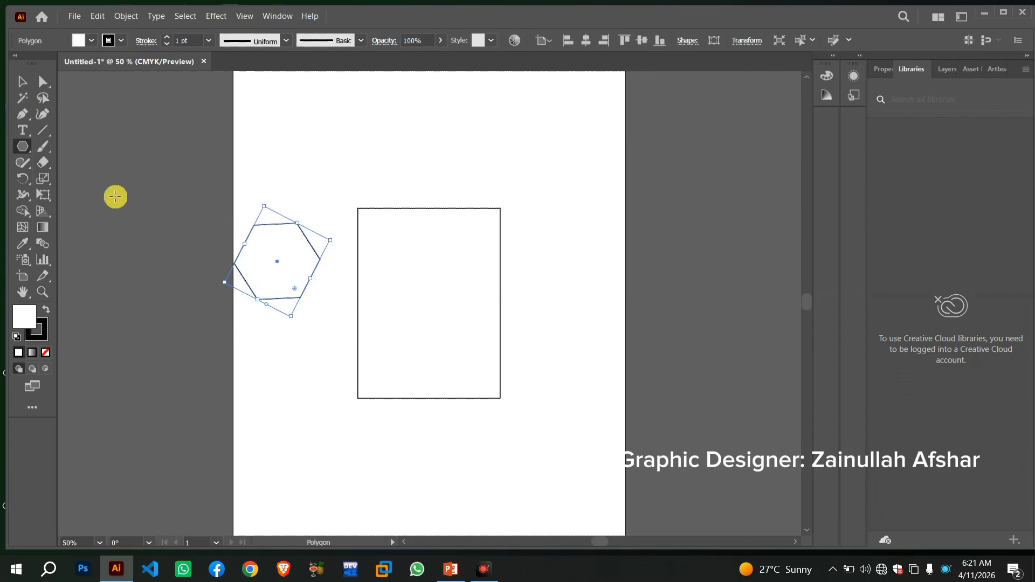
key("Delete")
left_click(300, 282)
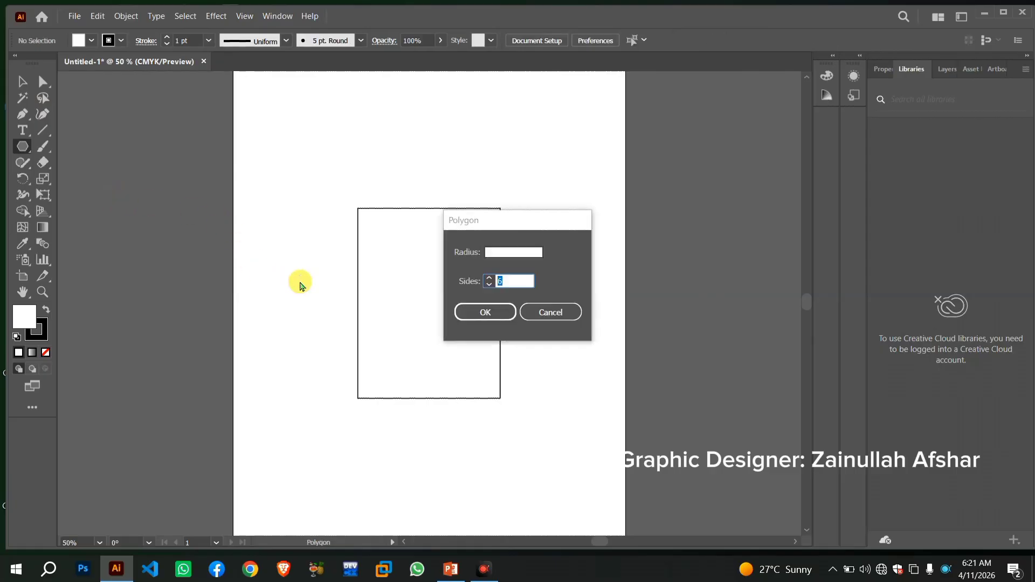
key("BackSpace")
type("3")
key("Return")
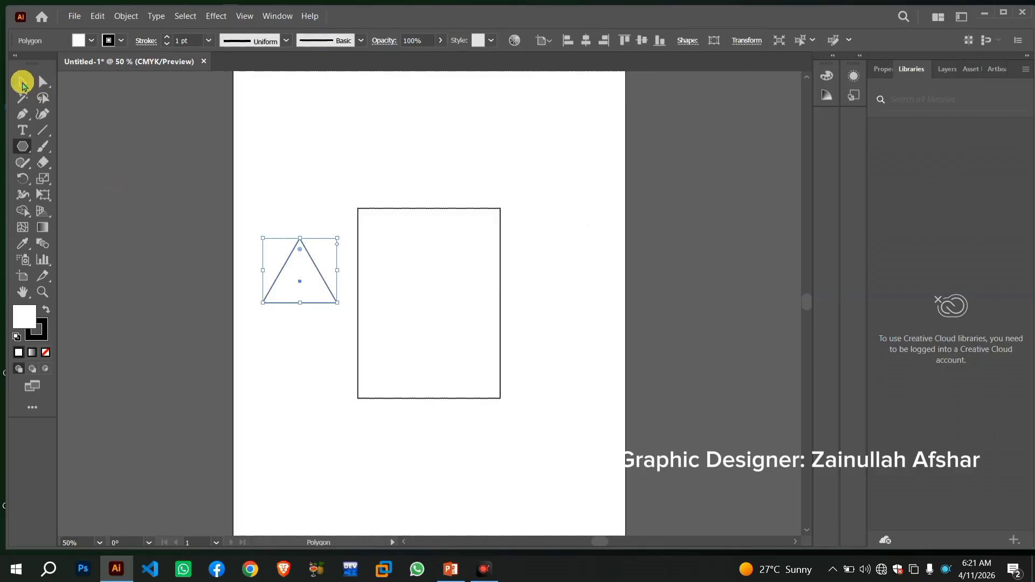
Rotate the triangle to point downward, place it against the rectangle's upper edge and enlarge it to nearly the rectangle's width
left_click(22, 84)
left_click_drag(338, 232, 248, 345)
left_click_drag(309, 317, 443, 241)
key("ctrl+equal")
left_click_drag(418, 324, 408, 385)
left_click_drag(452, 326, 452, 324)
Fill the triangle with dark blue and remove its stroke
left_click(91, 40)
left_click(86, 63)
left_click(121, 41)
left_click(17, 69)
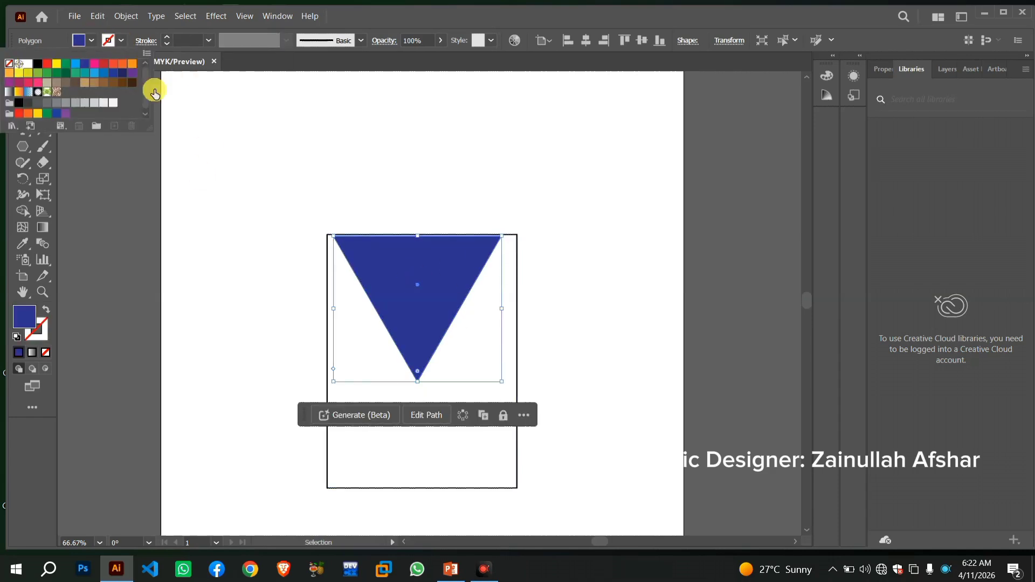
Isolate the blue triangle and pull its upper corner points with Direct Selection to widen it toward the rectangle's upper corners
double_click(439, 296)
left_click_drag(439, 295, 444, 293)
left_click(44, 80)
left_click_drag(502, 235, 513, 235)
left_click_drag(340, 237, 334, 234)
left_click(404, 287)
left_click(451, 192)
left_click(437, 273)
key("Down")
left_click(520, 222)
Duplicate the blue triangle twice, slightly offset, beyond the rectangle's upper right corner and fill the front copy with light blue
left_click(452, 312)
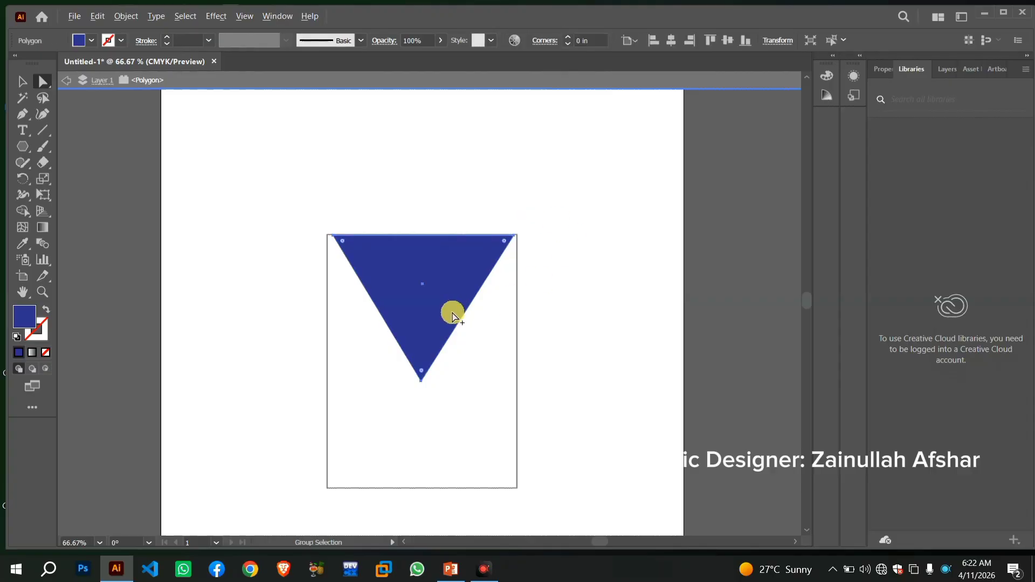
left_click_drag(430, 313, 594, 236)
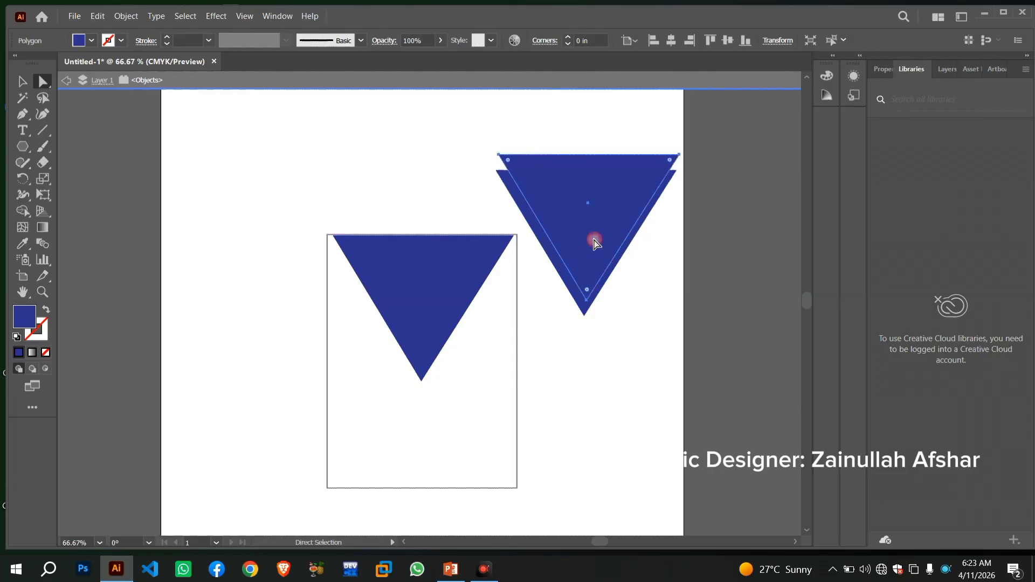
left_click(92, 42)
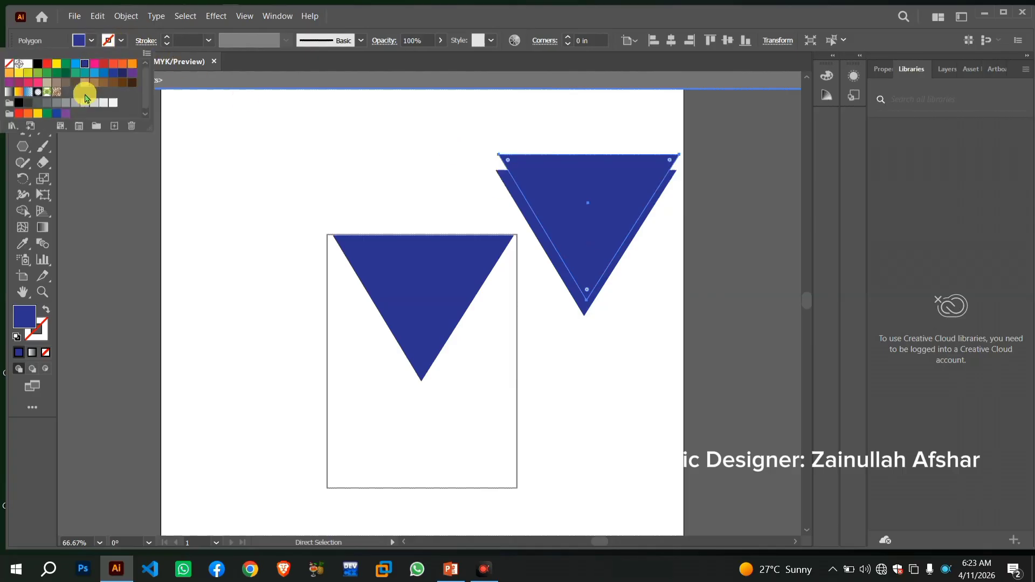
left_click(76, 66)
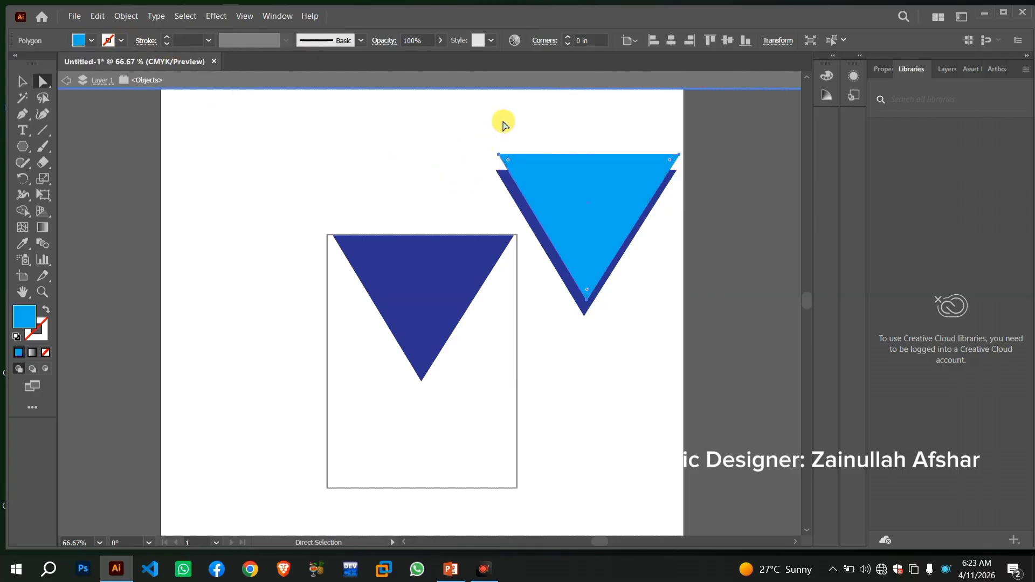
Select the offset dark blue and light blue triangle copies together and bring up the Pathfinder options
left_click(543, 247)
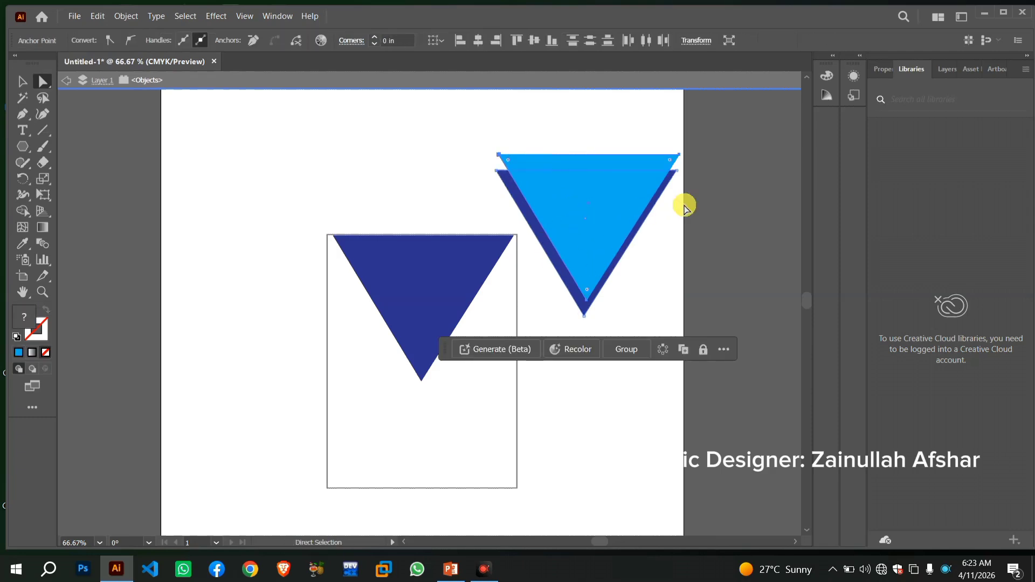
left_click(277, 16)
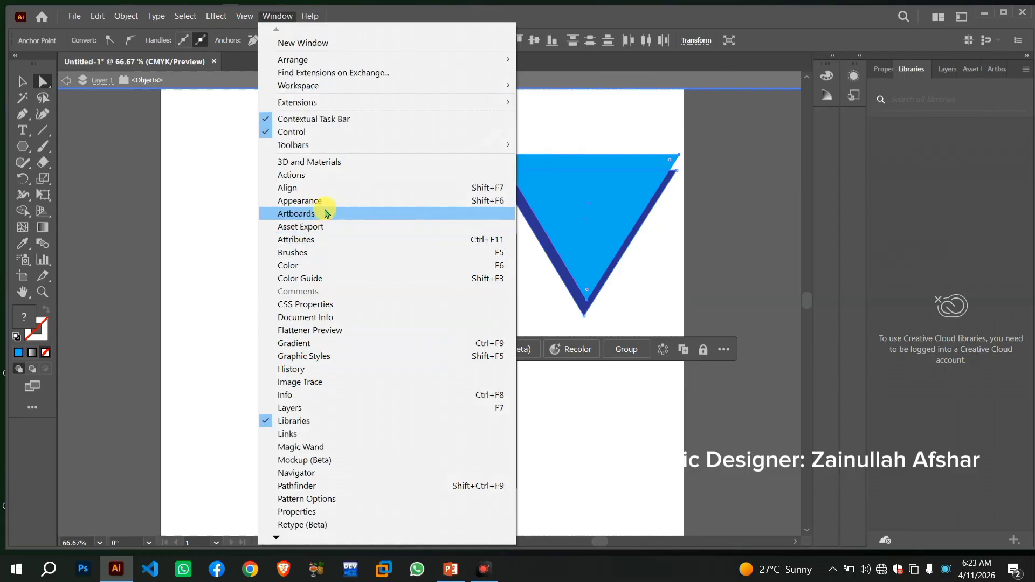
left_click(994, 515)
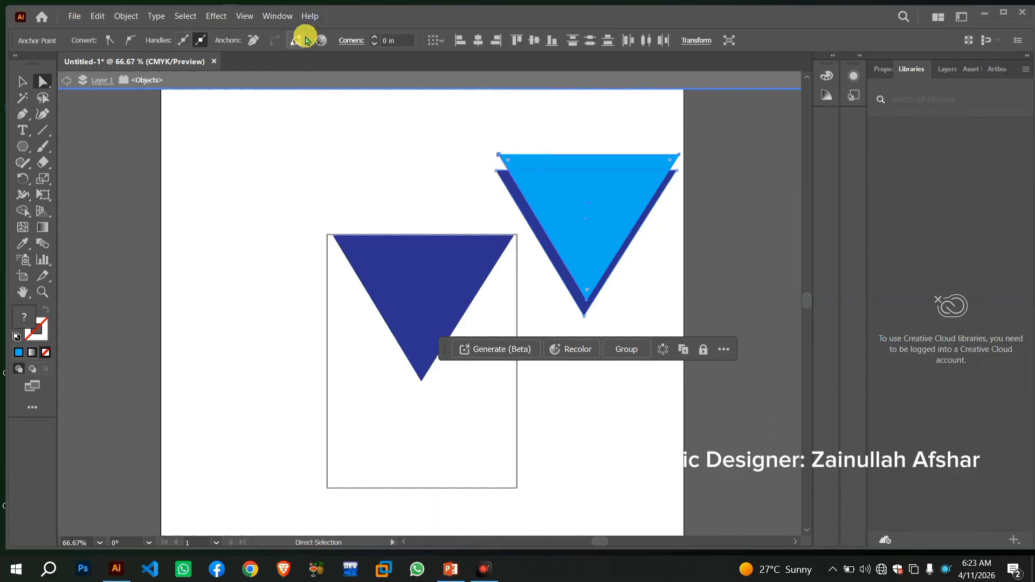
left_click(267, 17)
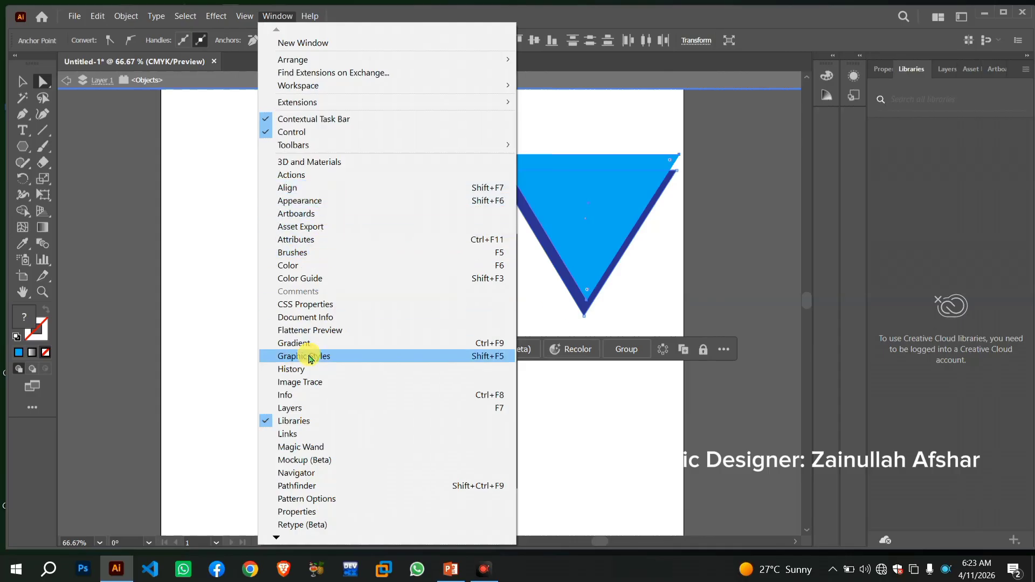
left_click(313, 491)
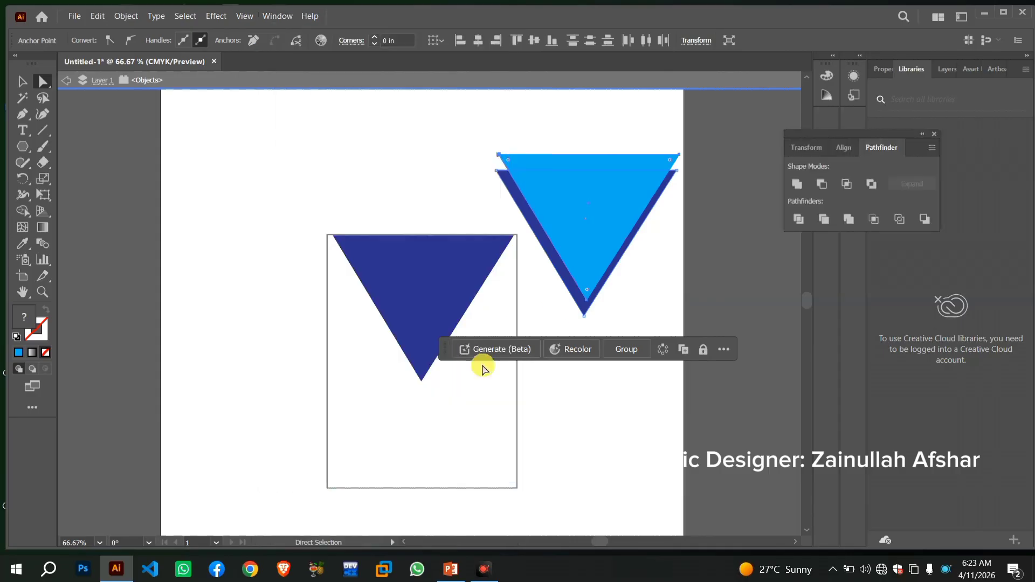
Center the light blue triangle horizontally over the dark blue copy and subtract it with Minus Front to leave an even V shape
left_click(822, 186)
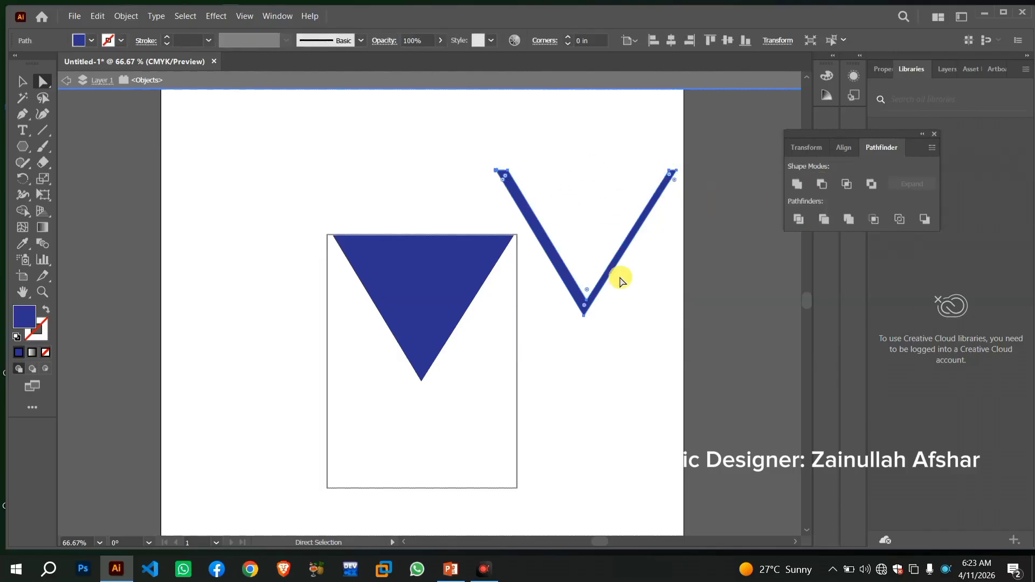
key("ctrl+z")
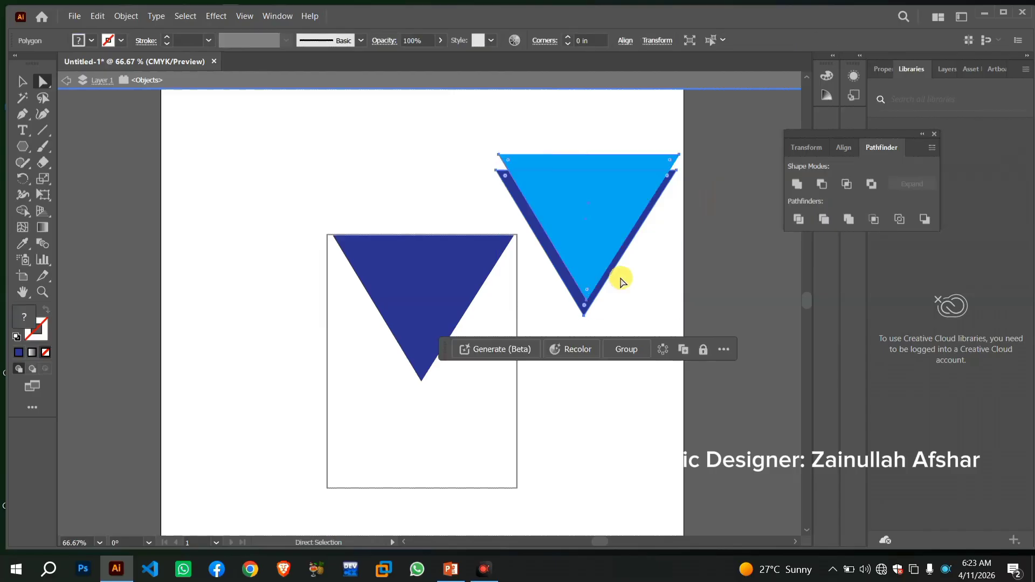
left_click(633, 268)
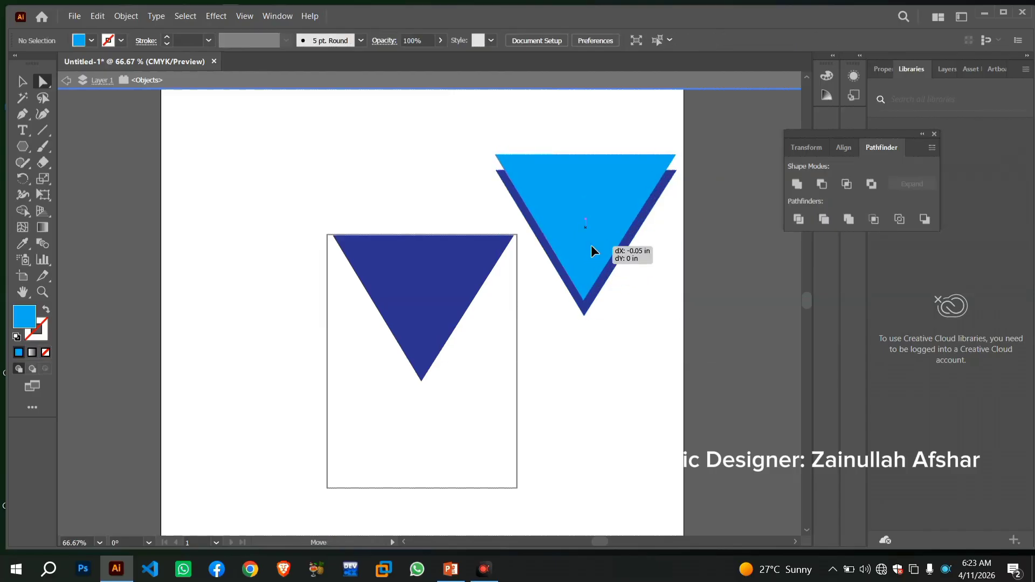
left_click(593, 249)
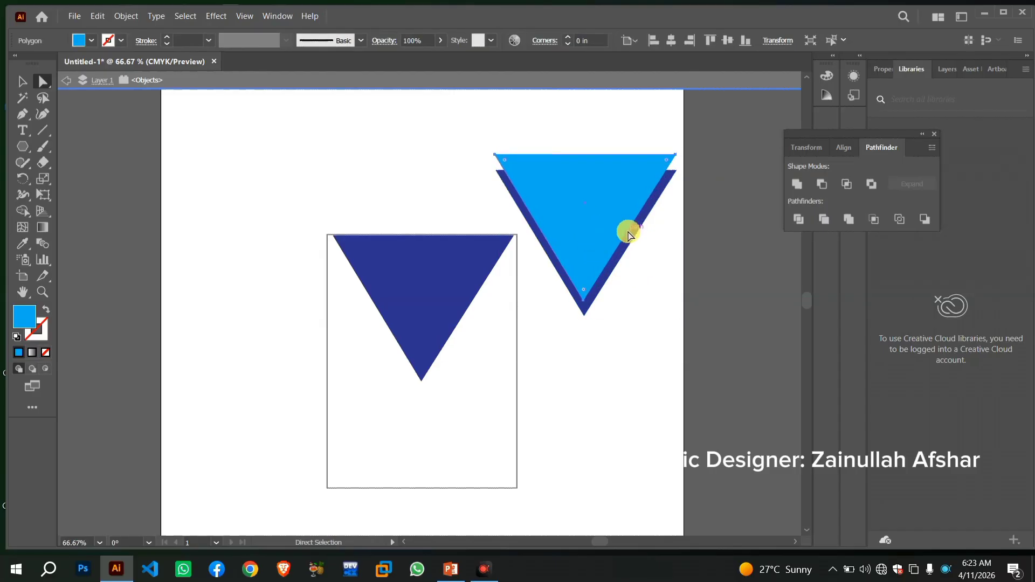
left_click_drag(617, 215, 617, 213)
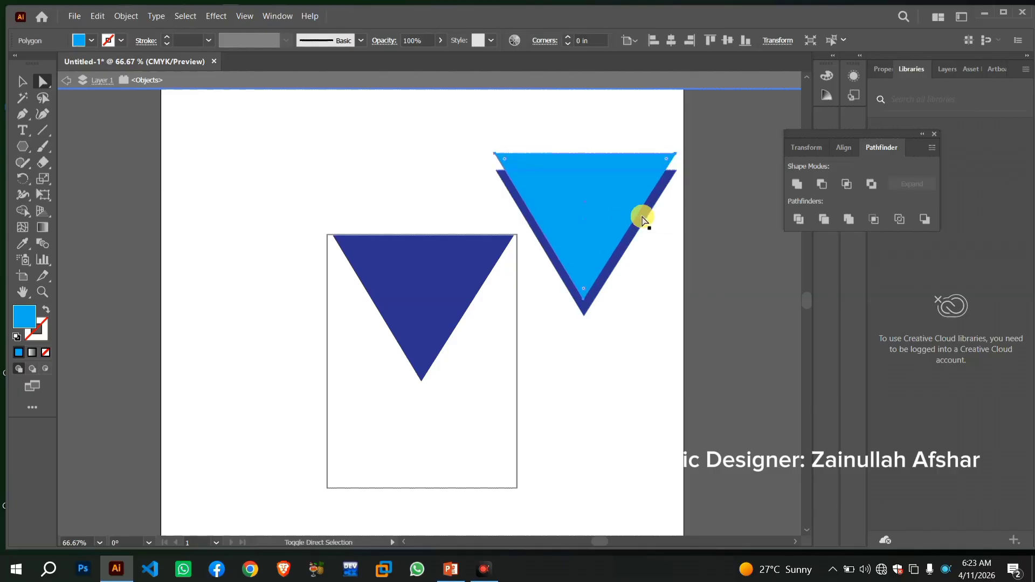
left_click(642, 217, "shift")
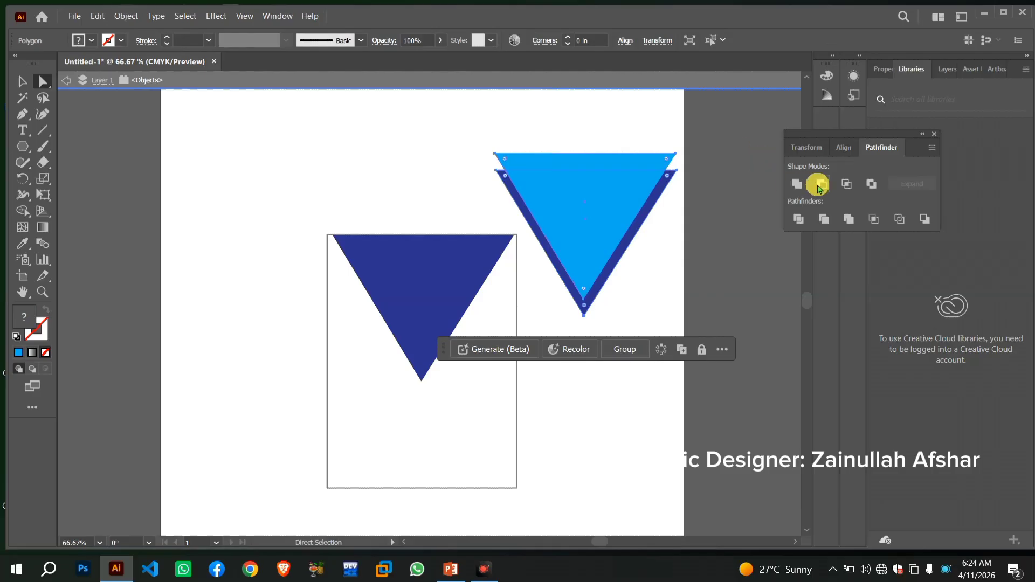
left_click(820, 186)
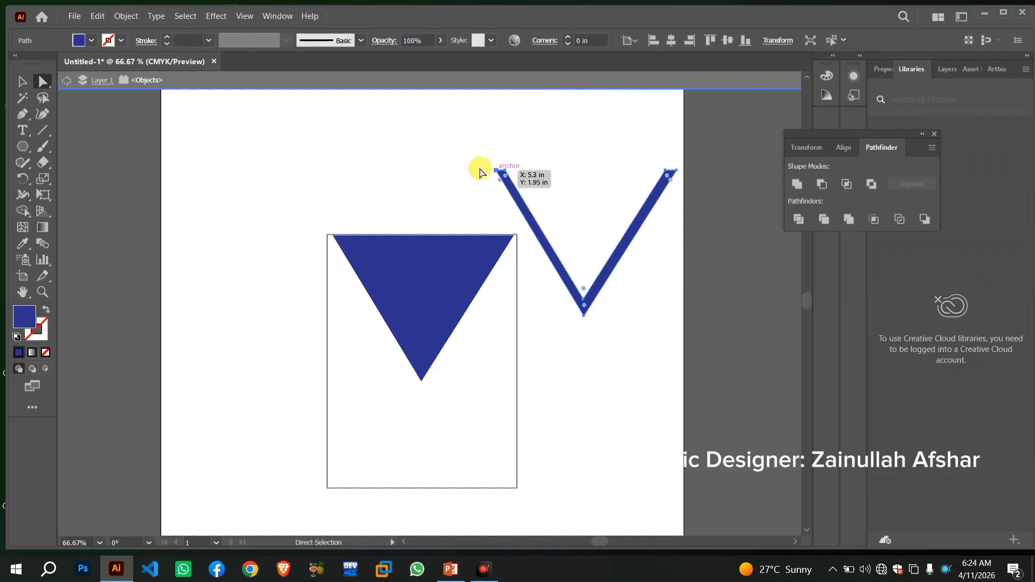
Fill the V shape with CMYK Cyan and move it onto the dark blue triangle in the rectangle
left_click(90, 43)
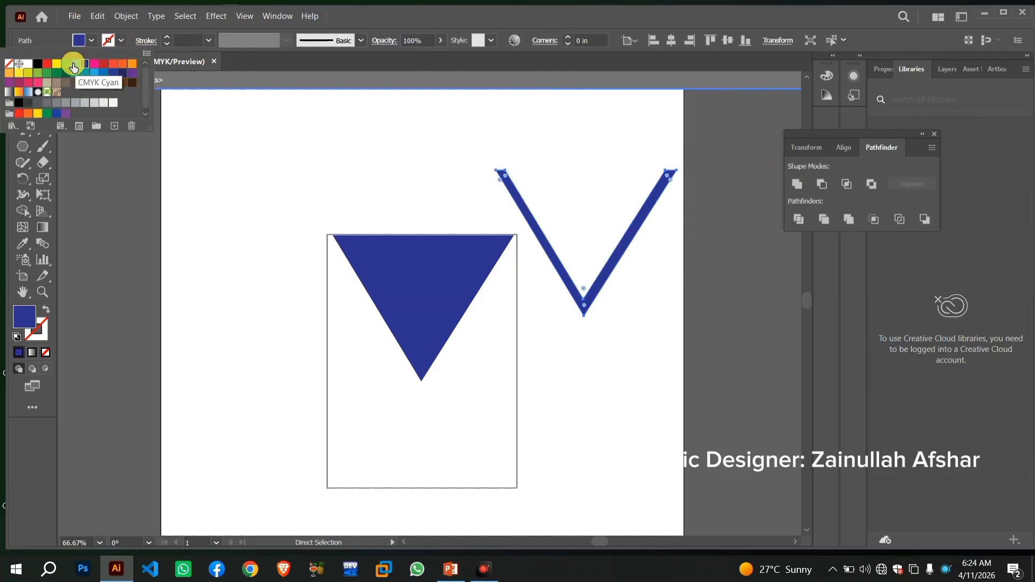
left_click(74, 66)
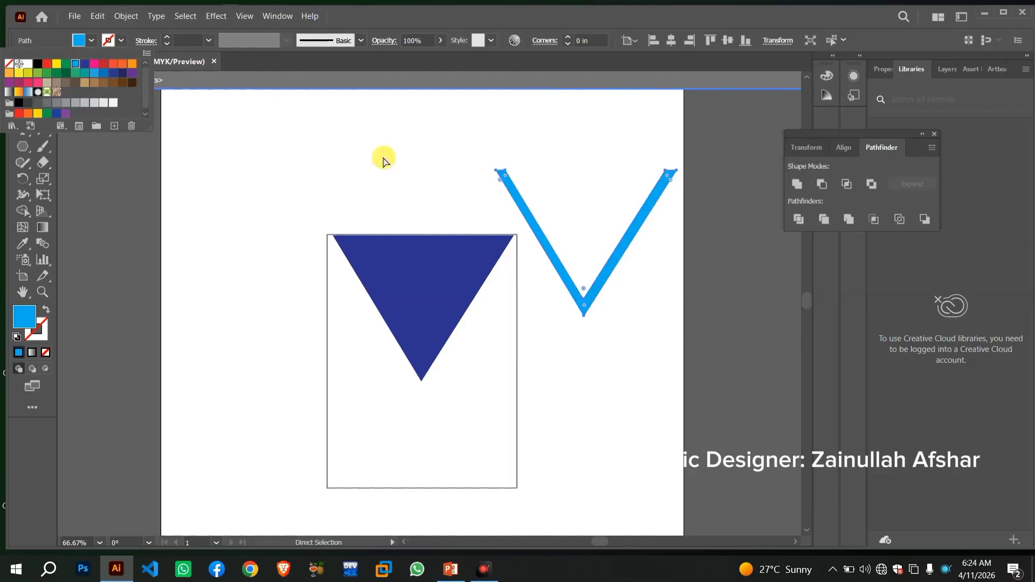
left_click(607, 284)
left_click_drag(608, 271, 441, 331)
left_click(507, 233)
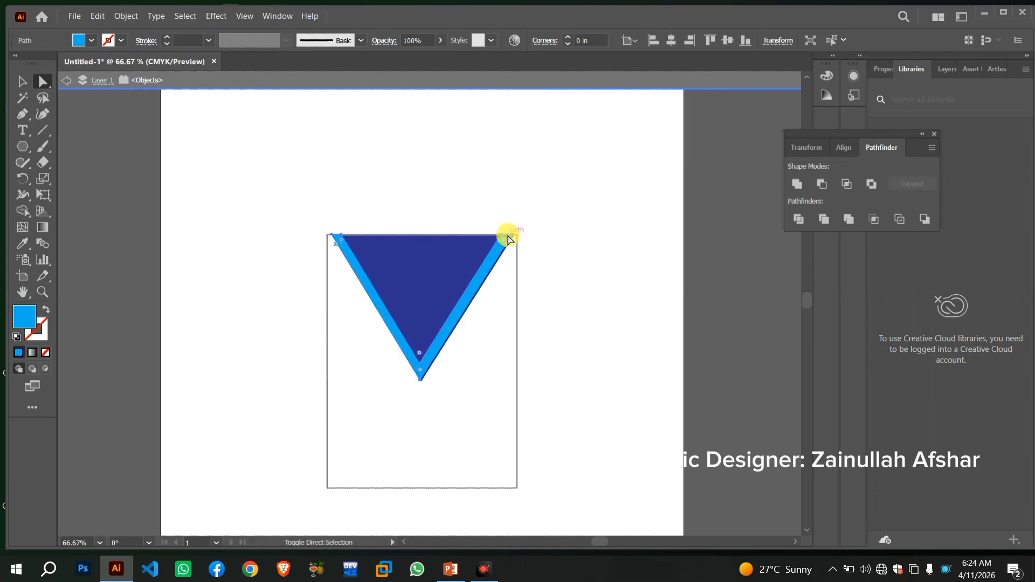
Scale the cyan V down slightly and center it inside the dark blue triangle, flush with the rectangle's upper edge
left_click_drag(462, 296, 518, 166)
left_click(22, 84)
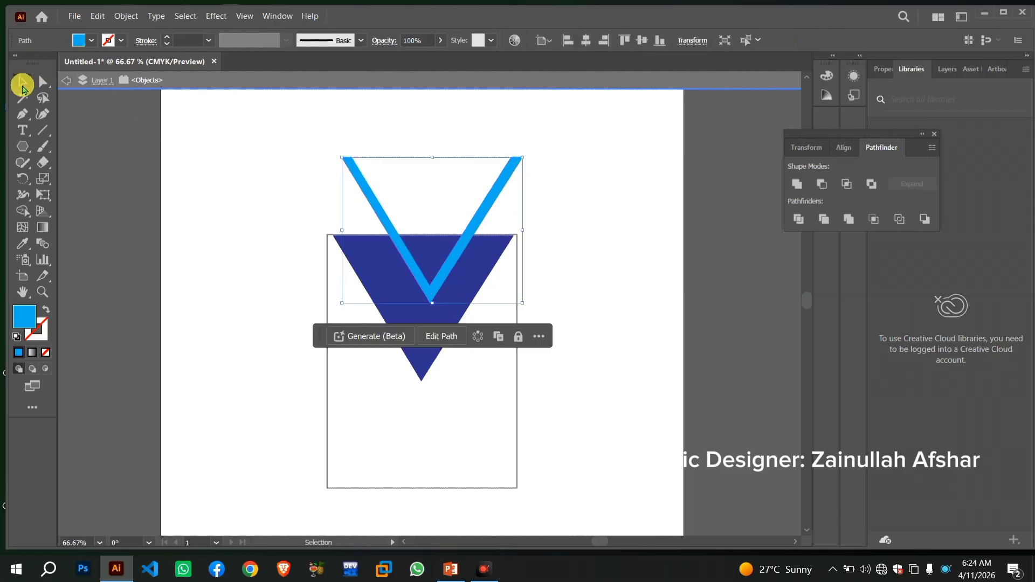
left_click_drag(523, 157, 519, 237)
left_click_drag(479, 273, 475, 274)
left_click(497, 216)
left_click(495, 247)
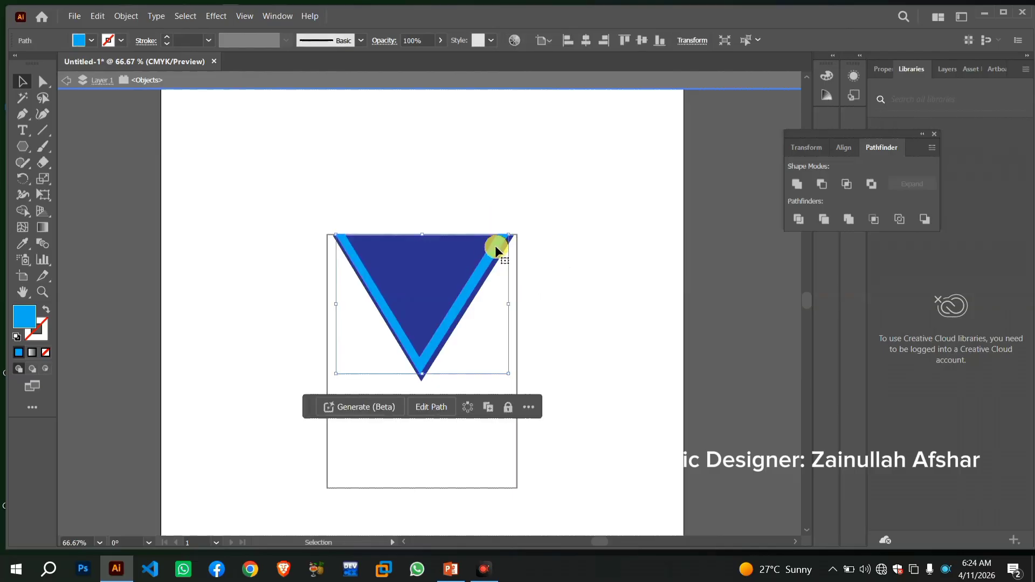
key("Right")
key("Right")
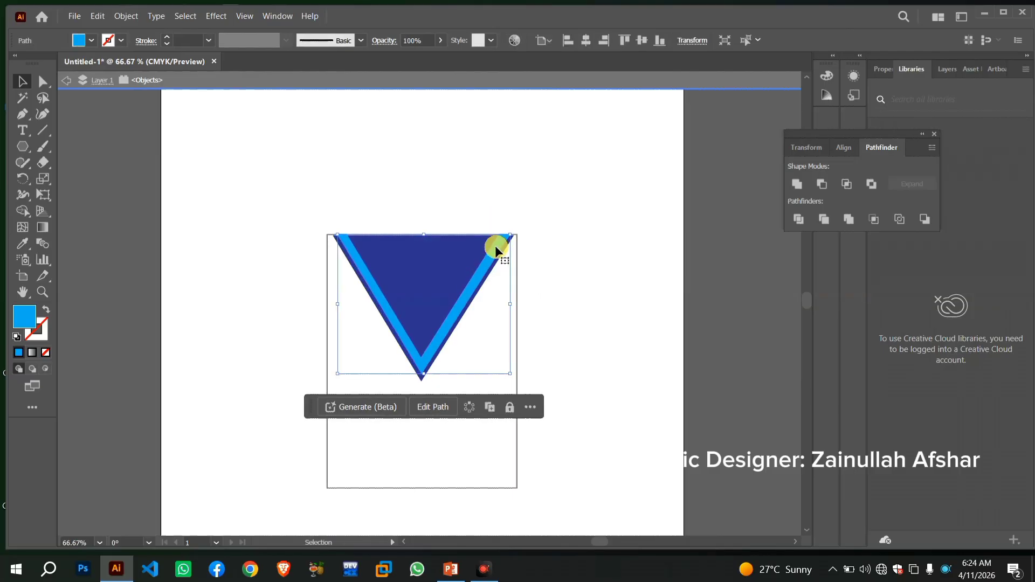
left_click(507, 174)
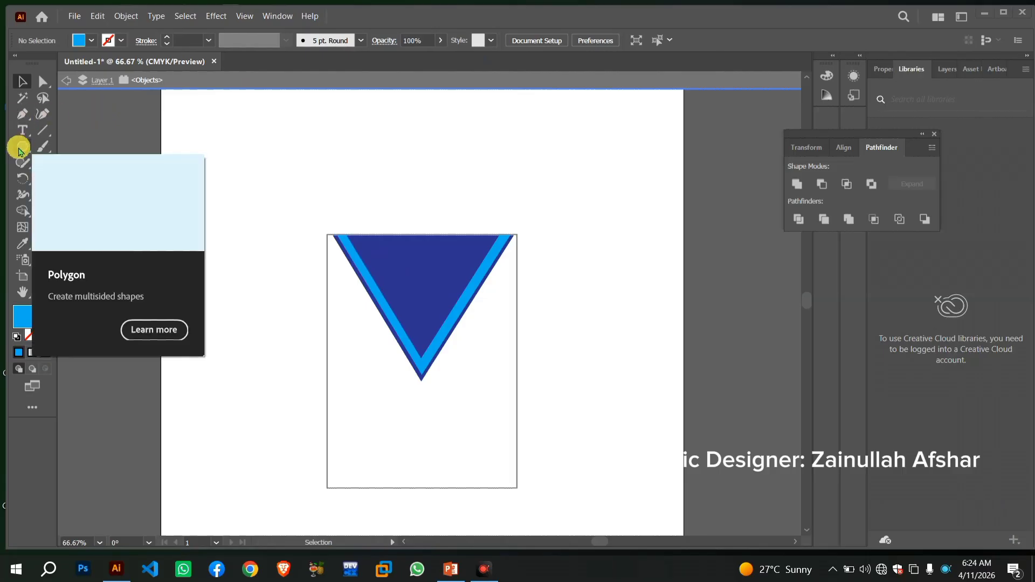
Create a light blue triangle in the blank area beside the rectangle and rotate it to point left
left_click_drag(18, 151, 115, 194)
left_click(220, 267)
left_click(477, 312)
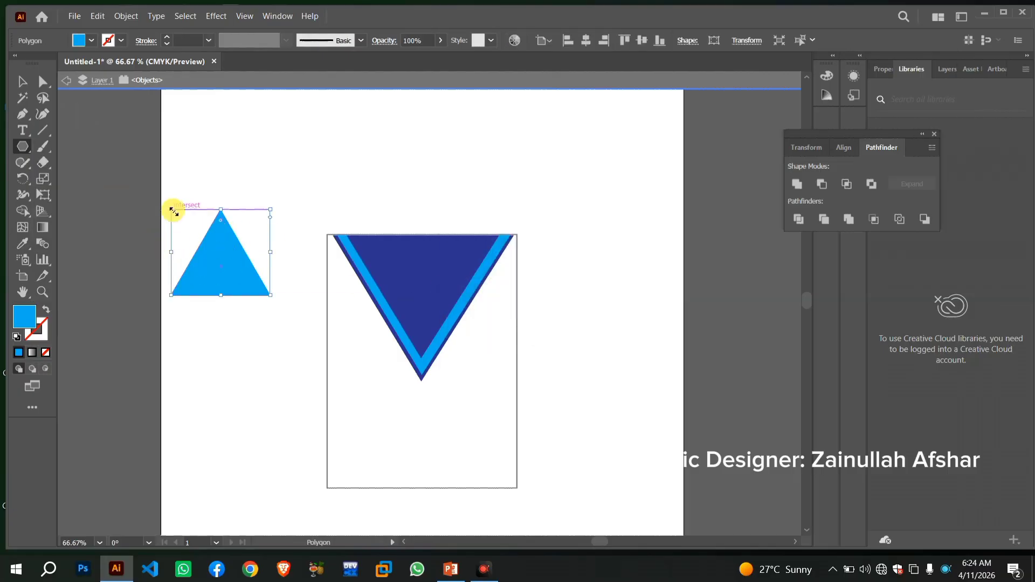
left_click_drag(169, 203, 165, 316)
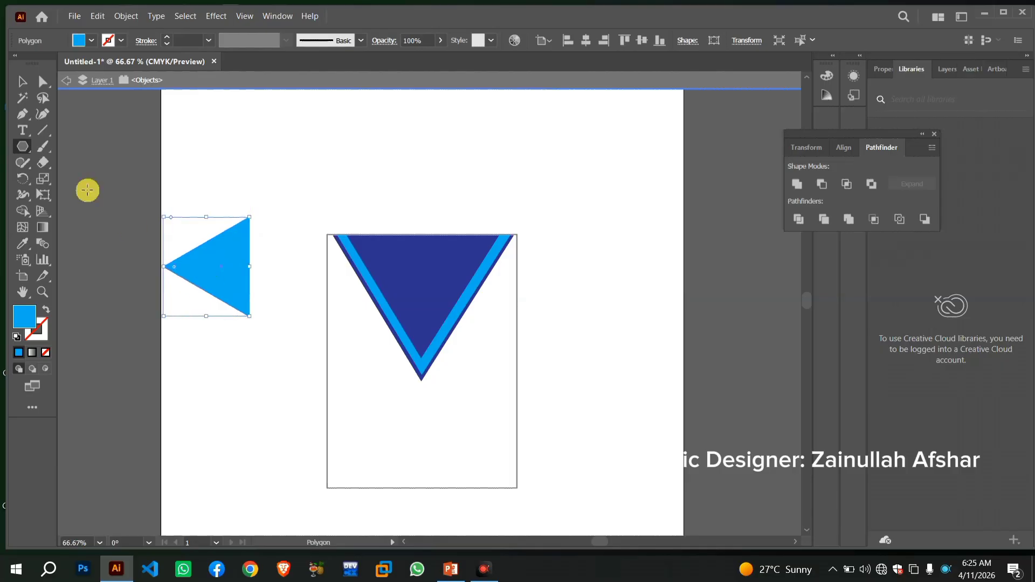
Shrink the light blue triangle with corners rounded about 0.14 in and place it against the rectangle's right edge, near the lower corner
left_click(21, 80)
left_click_drag(207, 267, 578, 369)
left_click_drag(620, 312, 609, 327)
mouse_move(597, 367)
left_mouse_down()
mouse_move(581, 393)
mouse_move(596, 355)
left_mouse_up()
left_click(43, 81)
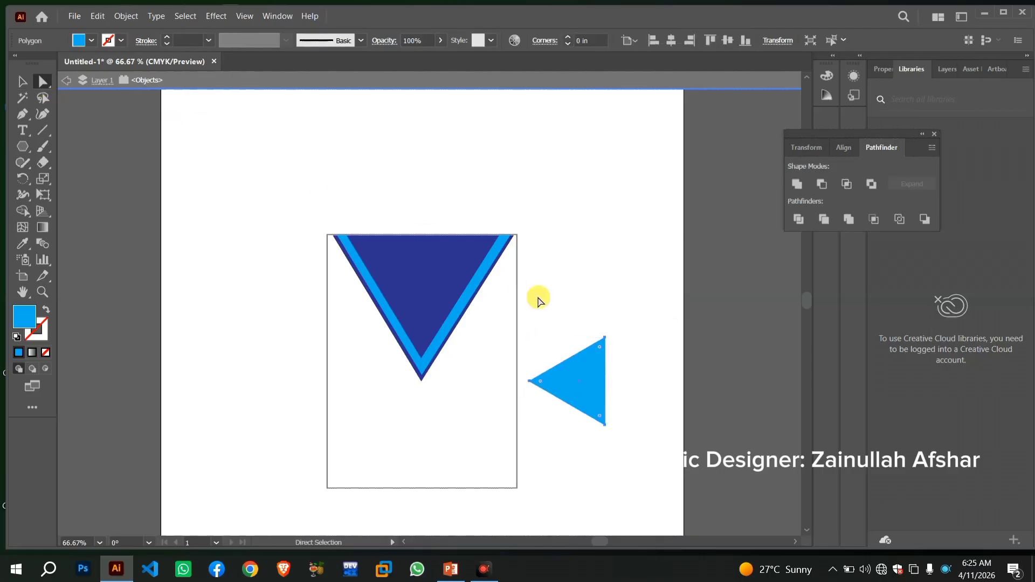
left_click_drag(602, 351, 504, 436)
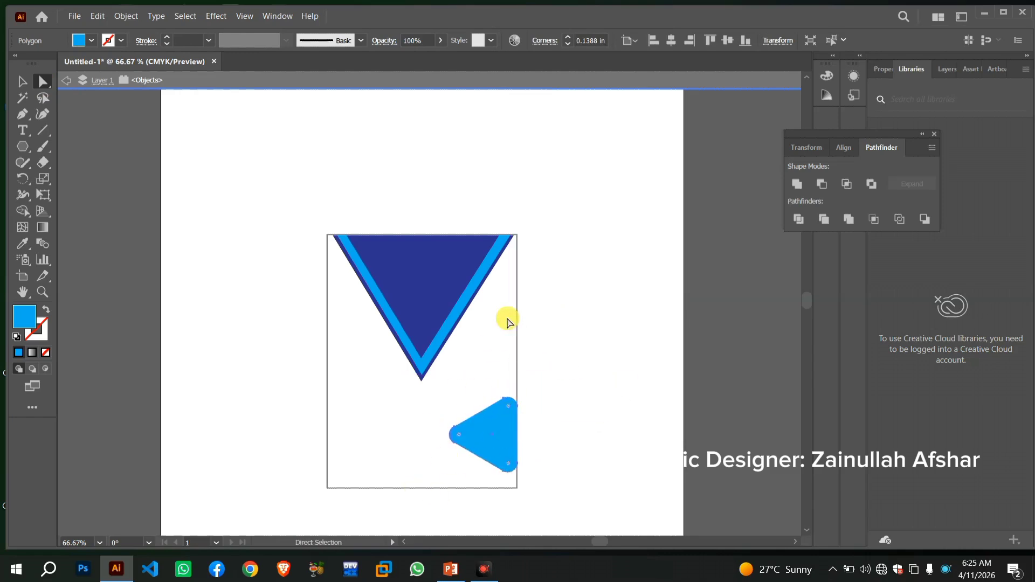
Exit isolation mode, lengthen the rectangle downward and shift the rounded triangle down along its right edge
key("ctrl+minus")
left_click(377, 350)
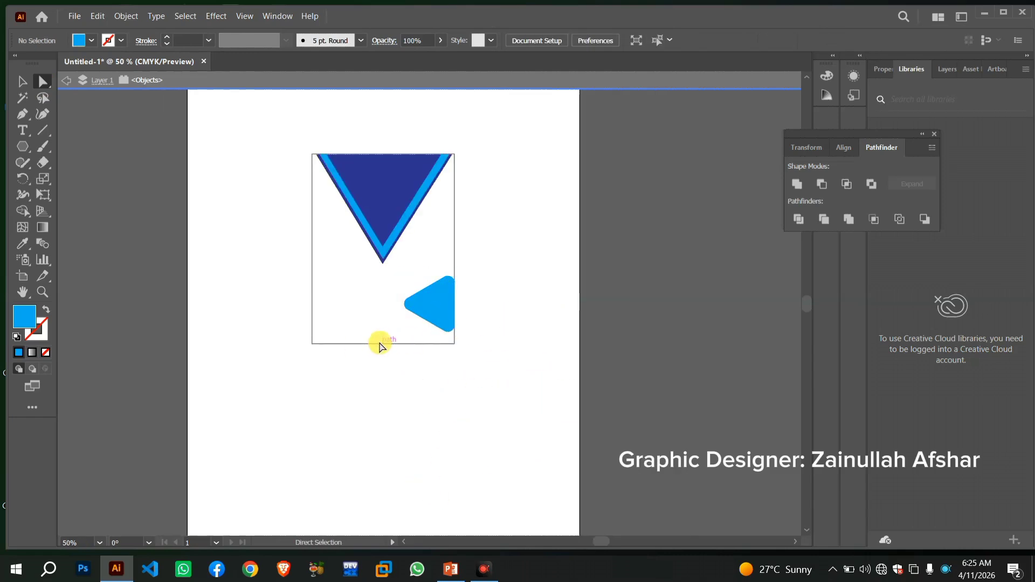
left_click(22, 81)
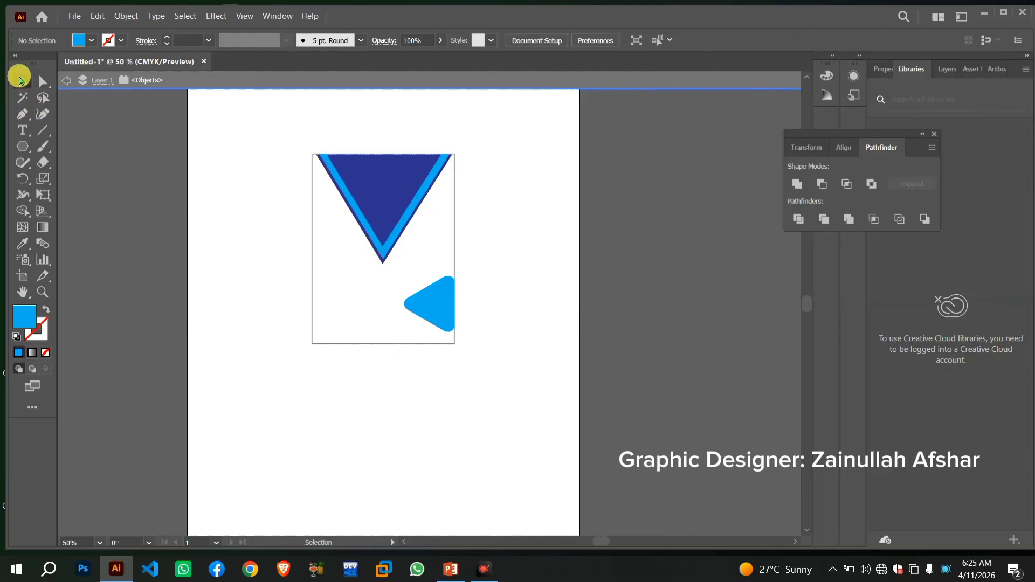
left_click(377, 343)
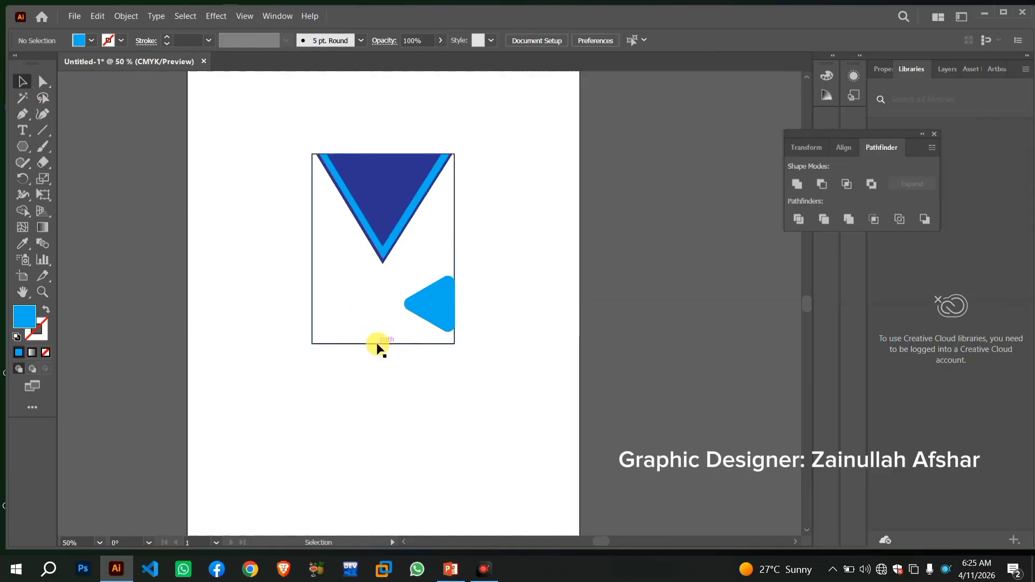
left_click_drag(384, 344, 383, 394)
key("ctrl+z")
left_click_drag(432, 298, 432, 327)
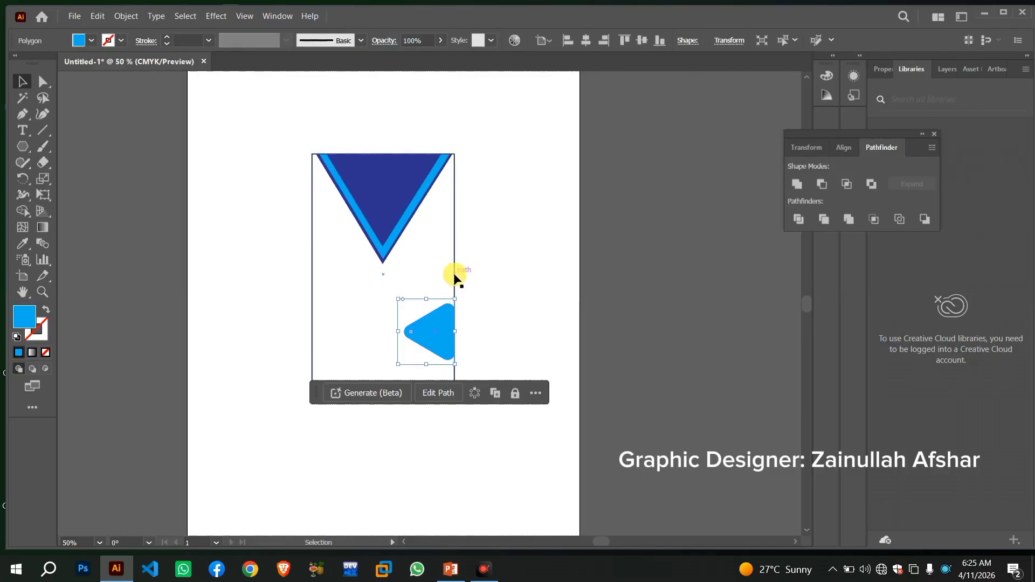
Widen the rectangle to the right and move the rounded triangle against its new right edge
left_click(454, 277)
left_click_drag(455, 275, 471, 275)
key("ctrl+z")
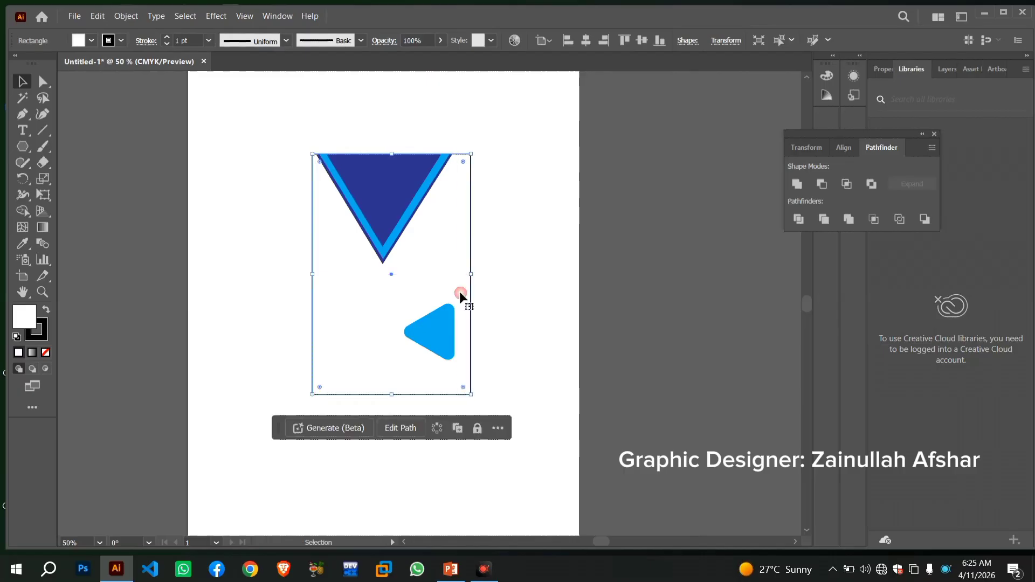
left_click_drag(434, 338, 449, 338)
left_click(388, 447)
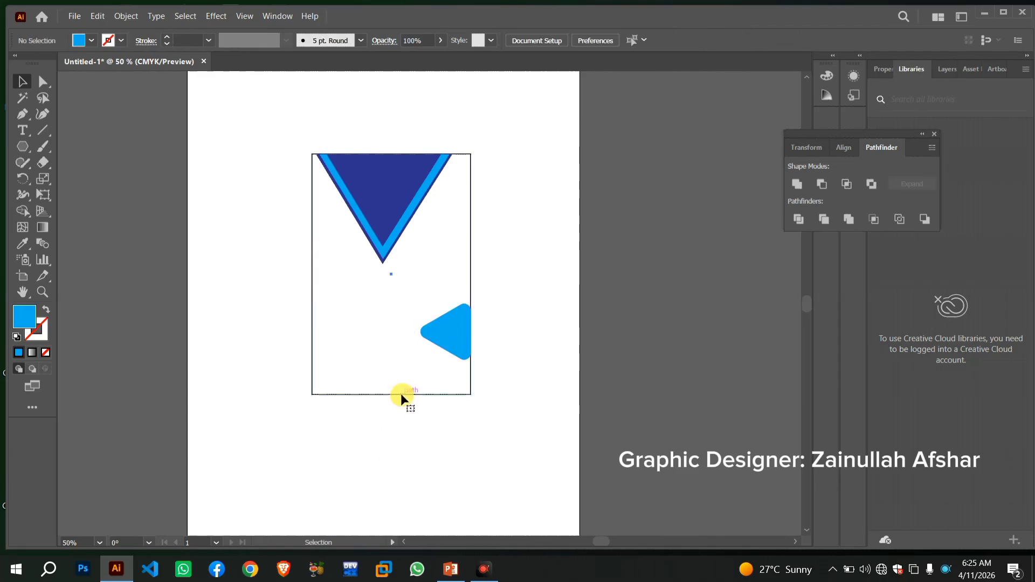
Extend the rectangle's lower edge slightly further down and lower the rounded triangle a little to match
left_click(394, 395)
left_click_drag(393, 395, 389, 419)
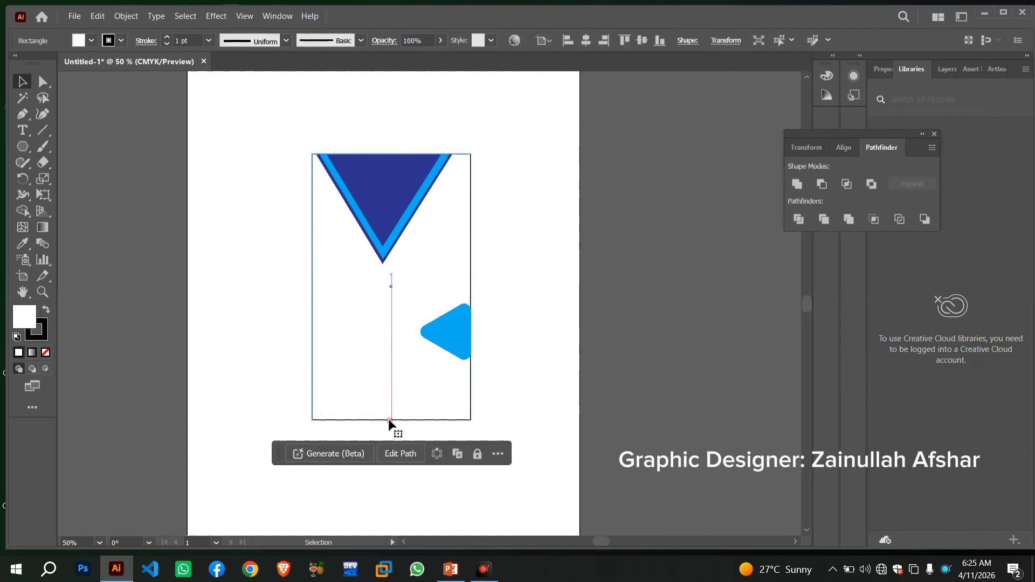
left_click_drag(448, 334, 448, 345)
Enlarge the dark blue triangle and cyan V together proportionally until they reach the rectangle's right edge
left_click(395, 212)
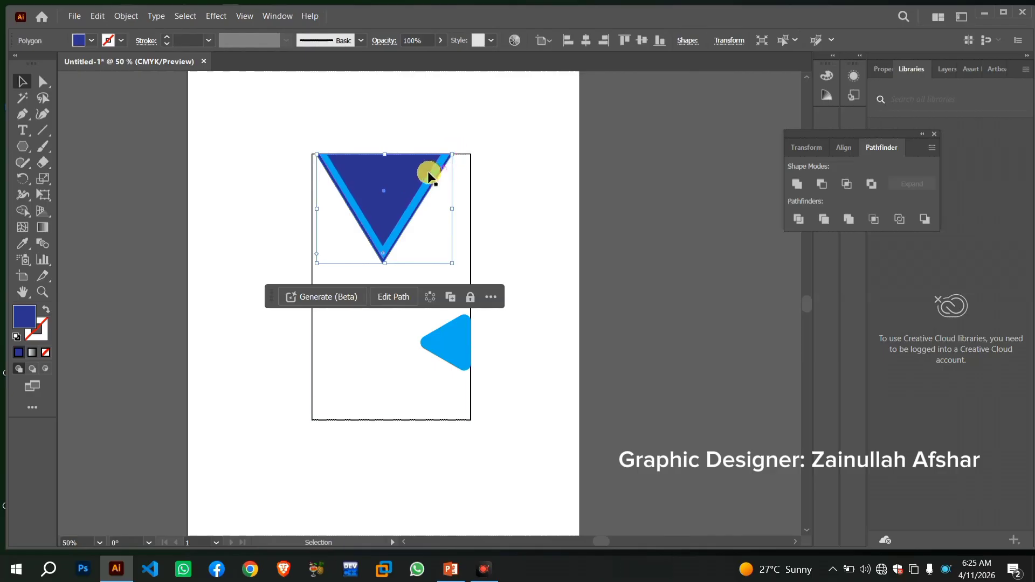
mouse_move(406, 167)
left_mouse_down()
mouse_move(405, 182)
mouse_move(409, 172)
left_mouse_up()
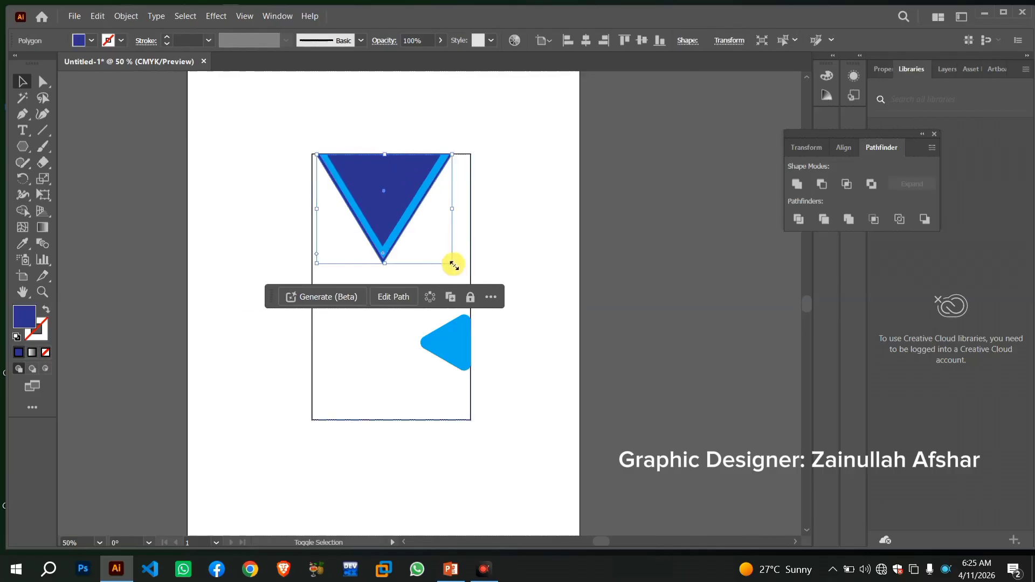
left_click_drag(453, 265, 462, 278)
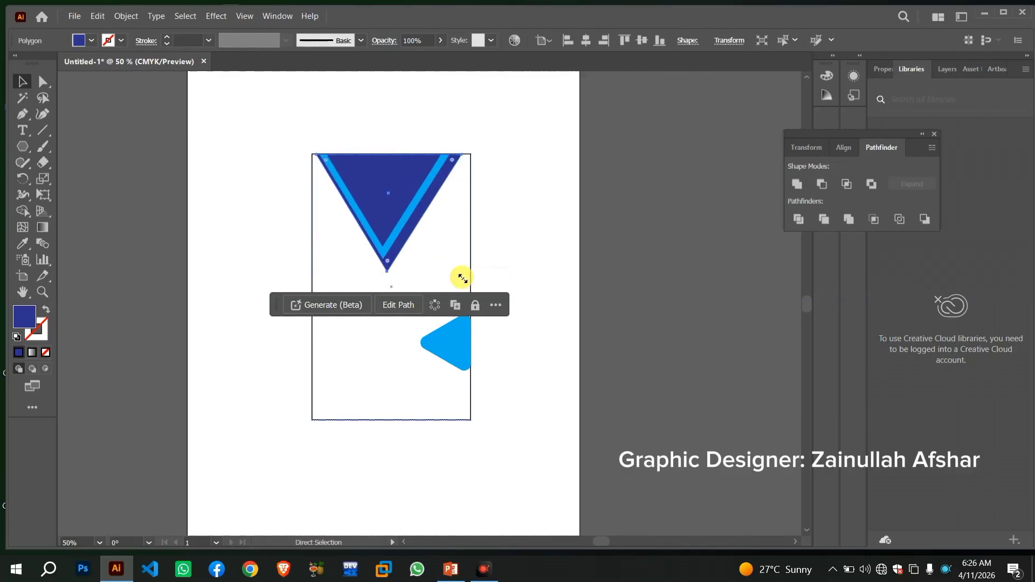
key("ctrl+z")
left_click(406, 215, "shift")
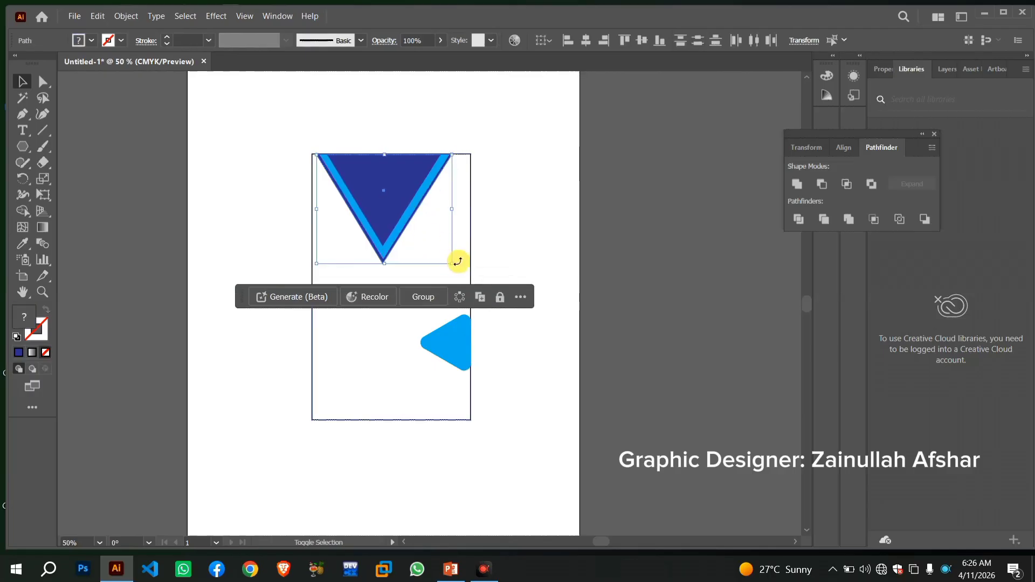
left_click_drag(451, 262, 470, 290)
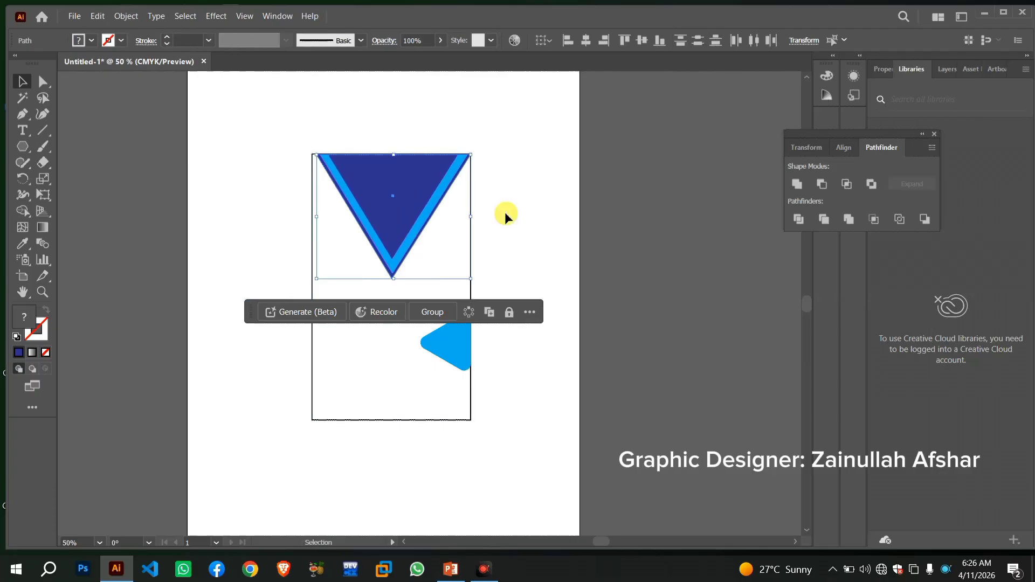
Nudge the dark blue triangle and cyan V together slightly left to centre them within the rectangle's width
left_click(505, 214)
left_click(416, 231)
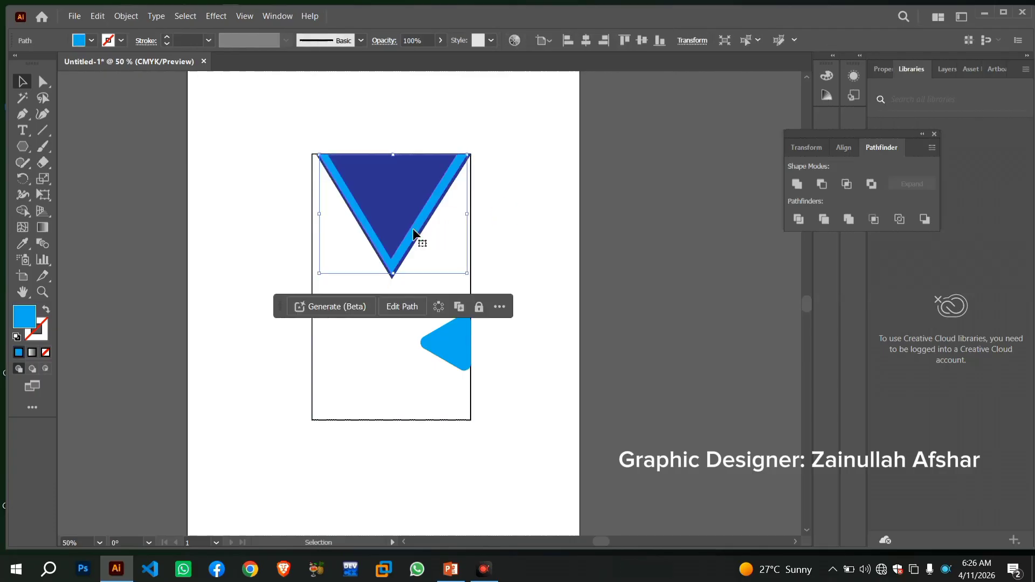
left_click(551, 199)
left_click(402, 193)
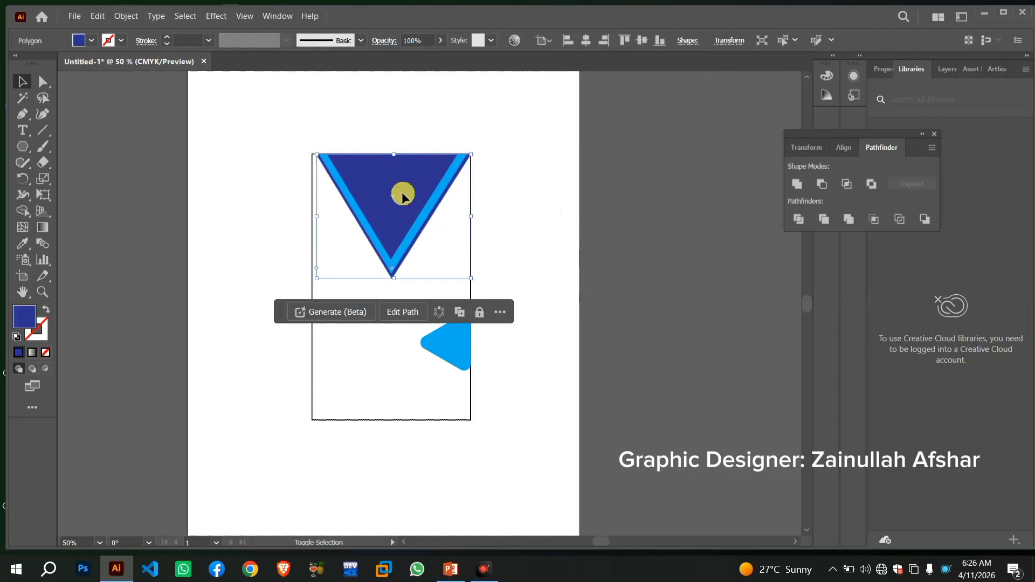
left_click(380, 252, "shift")
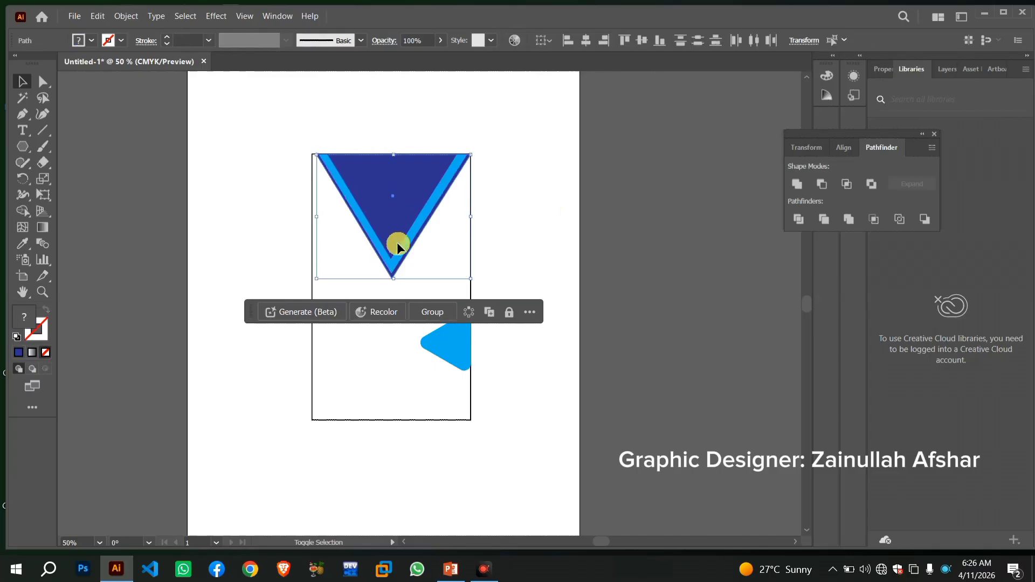
left_click(401, 244, "shift")
left_click(401, 248)
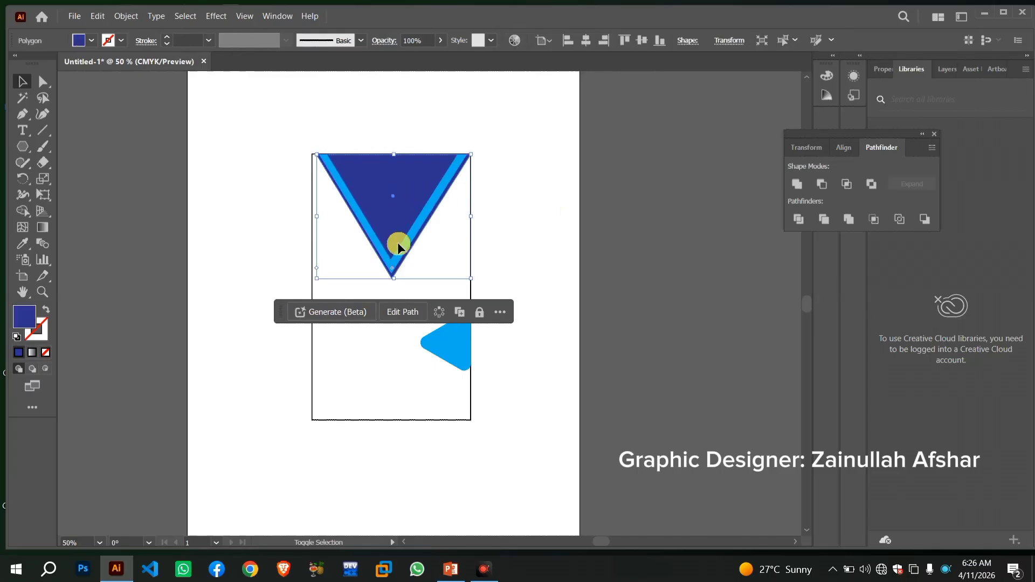
key("shift+Left")
key("shift+Right")
left_click(376, 245, "shift")
key("Left")
key("Left")
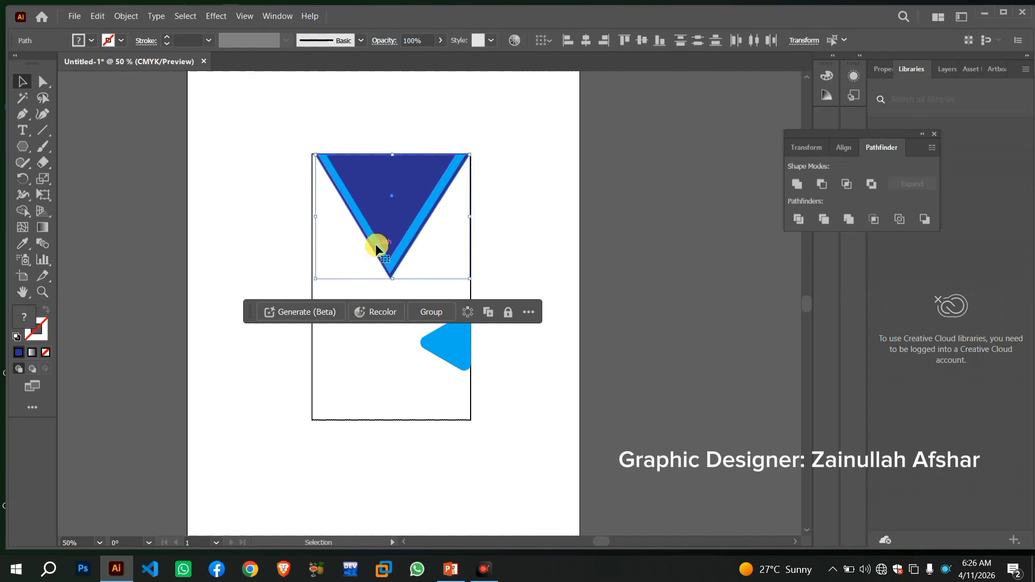
left_click(542, 179)
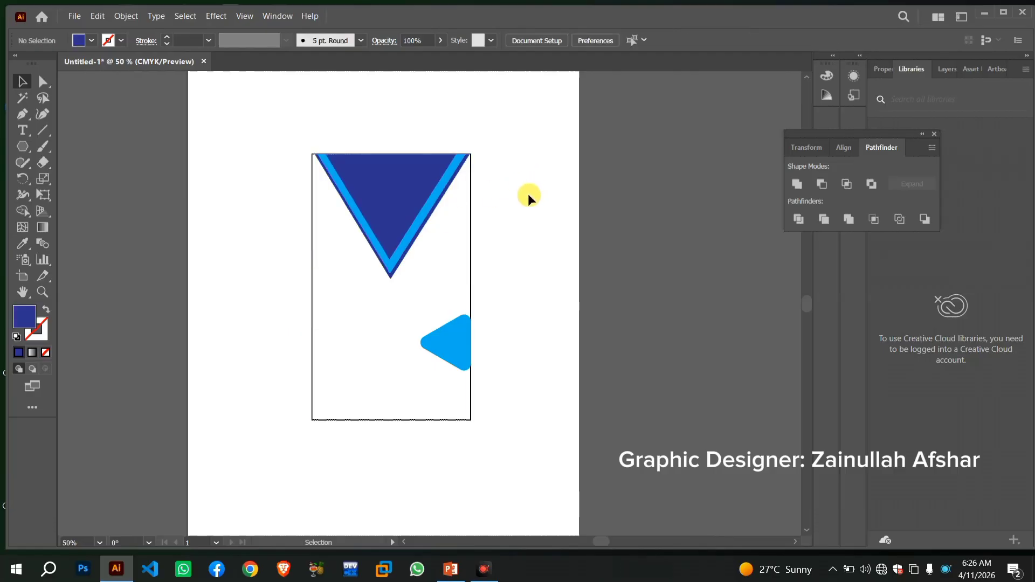
Adjust the rounded light blue triangle's position slightly against the rectangle's right edge
left_click(462, 342)
left_click_drag(474, 304, 474, 304)
left_click_drag(464, 344, 458, 347)
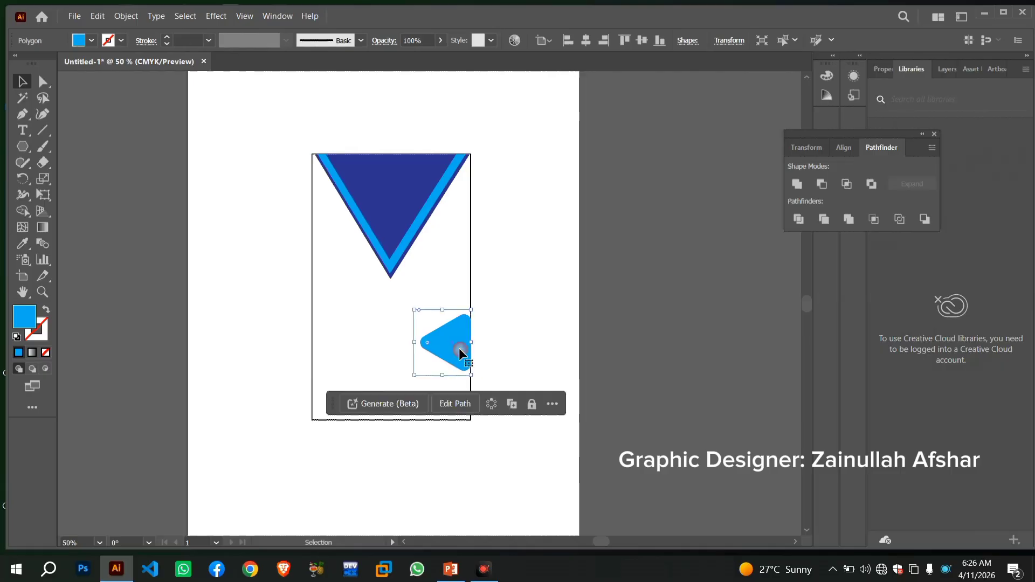
left_click(494, 325)
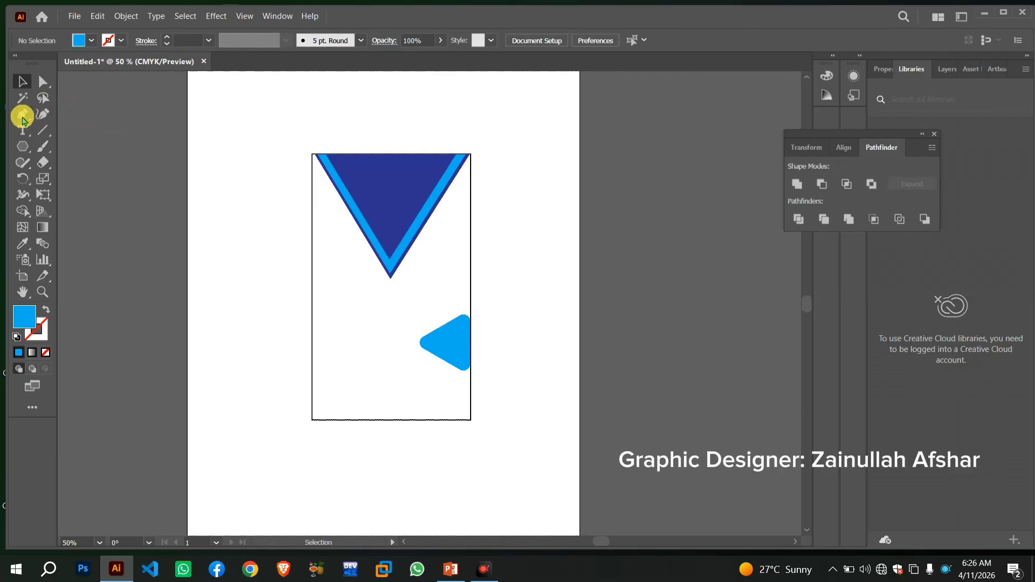
Draw a short diagonal line just below the rounded triangle's lower edge and give it a black 1 pt stroke
left_click(42, 131)
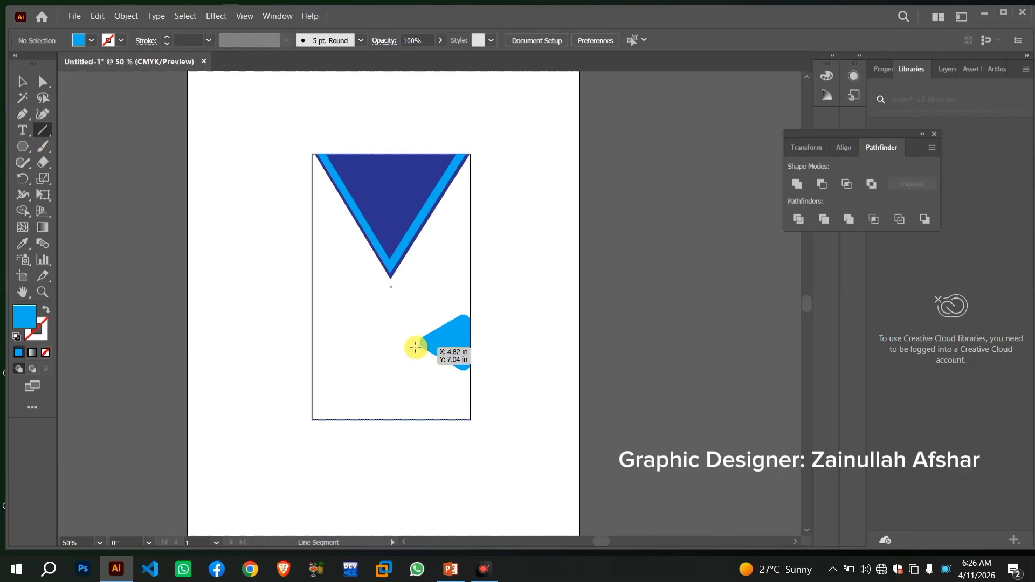
left_click_drag(418, 351, 457, 377)
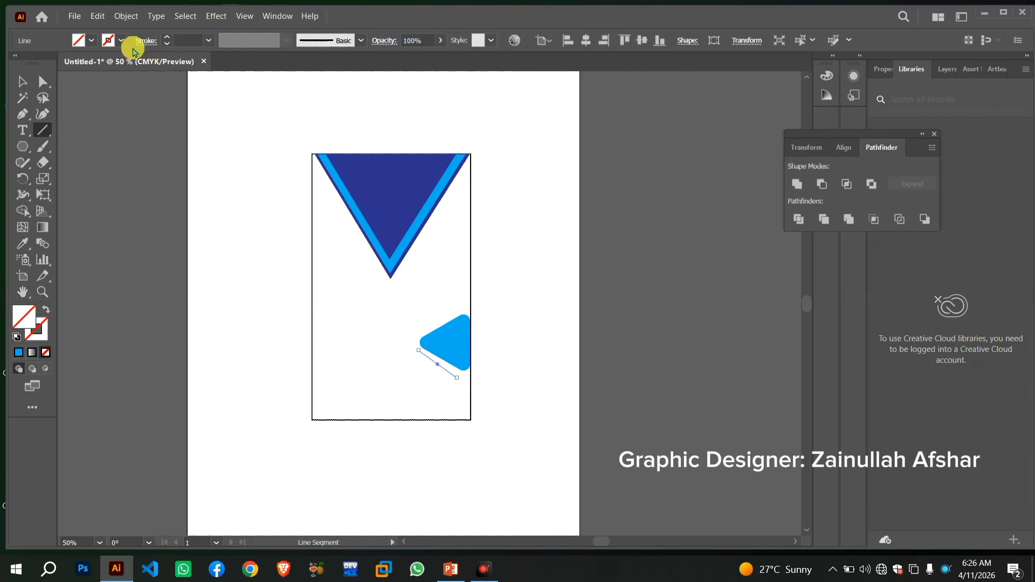
left_click(121, 40)
left_click(37, 63)
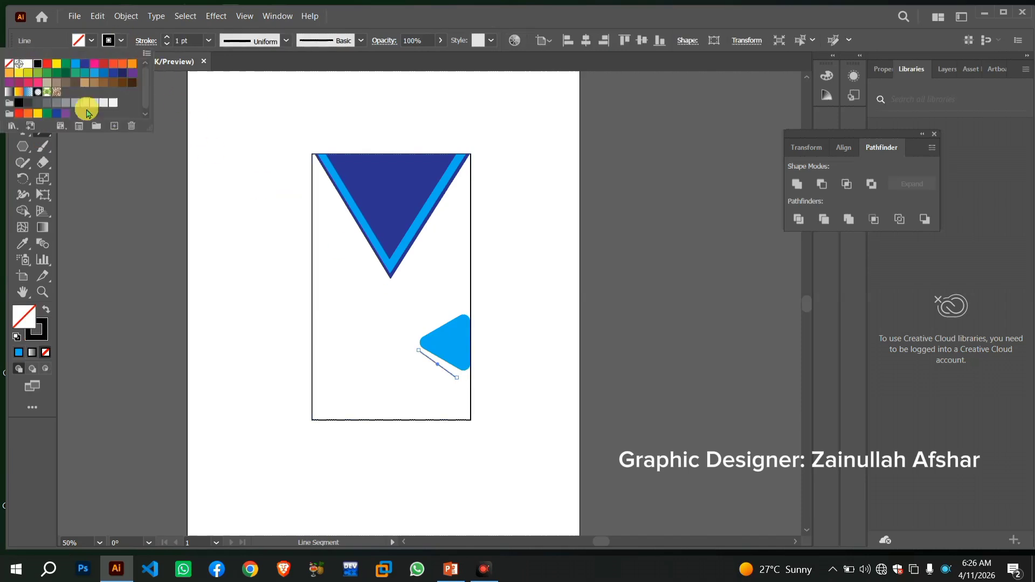
left_click(22, 81)
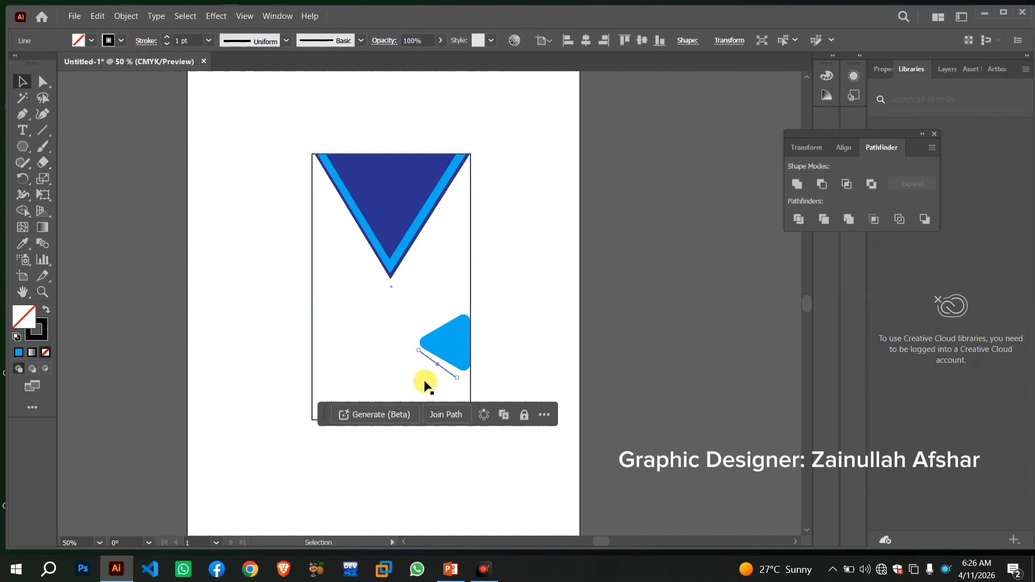
Adjust the line's end points so it runs parallel and close to the rounded triangle's lower edge
left_click(43, 81)
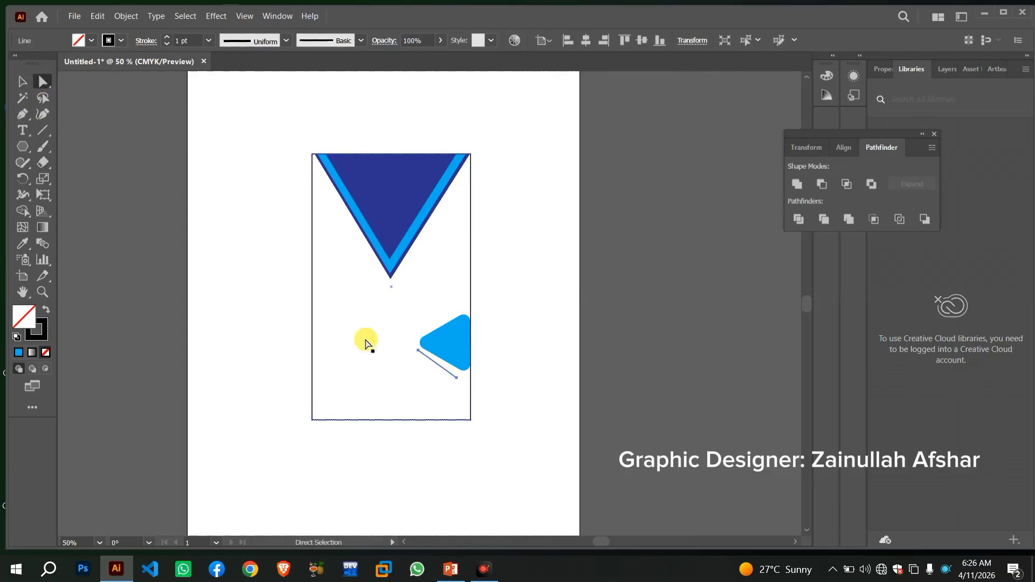
left_click(458, 379)
left_click(458, 383)
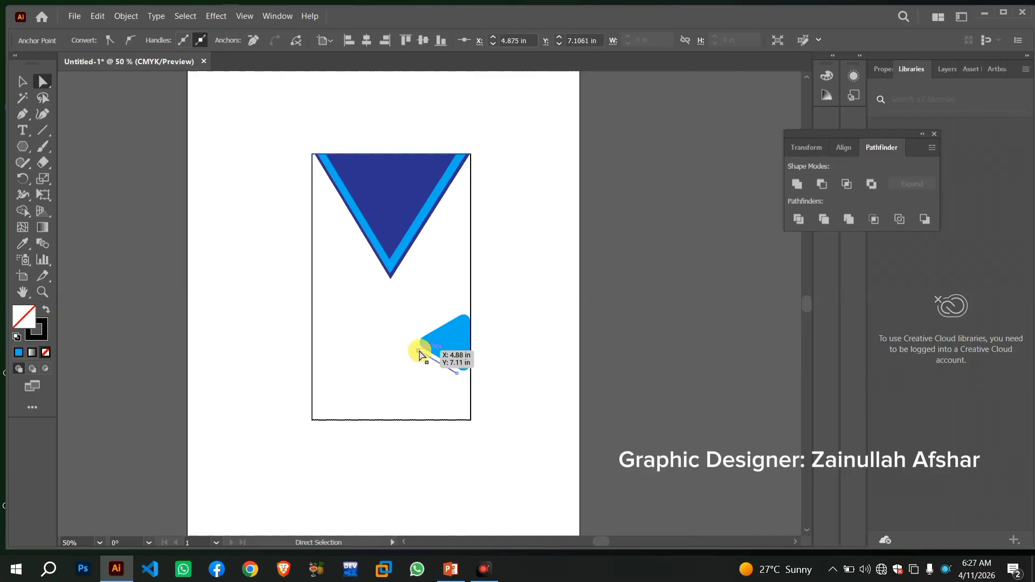
left_click(531, 344)
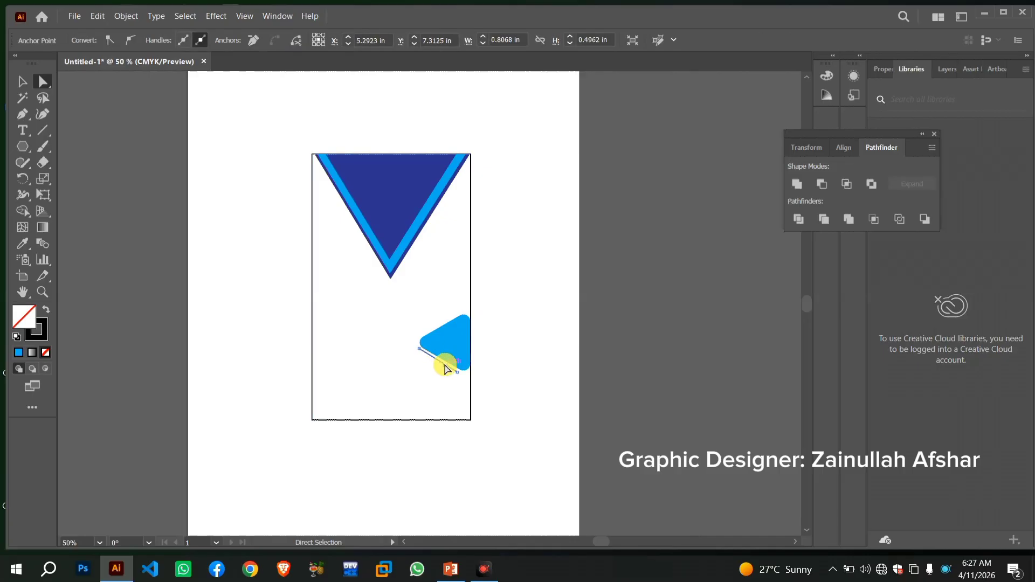
left_click(155, 249)
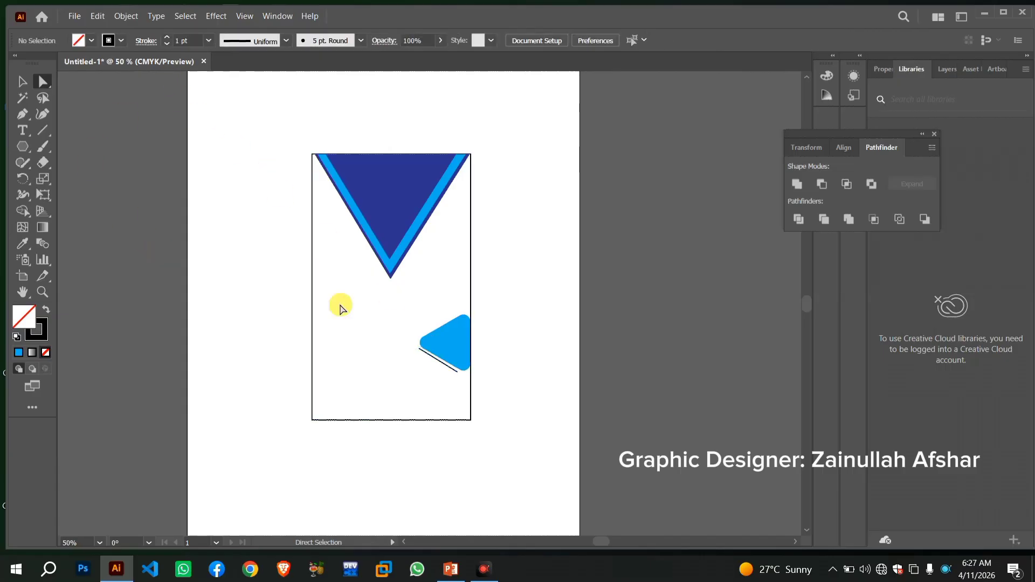
left_click(440, 365)
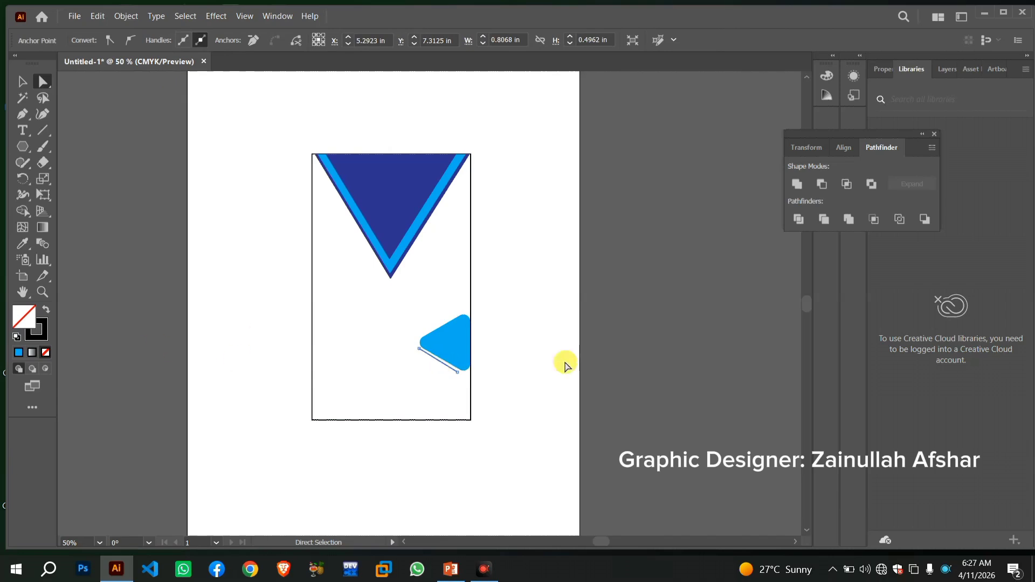
left_click(548, 341)
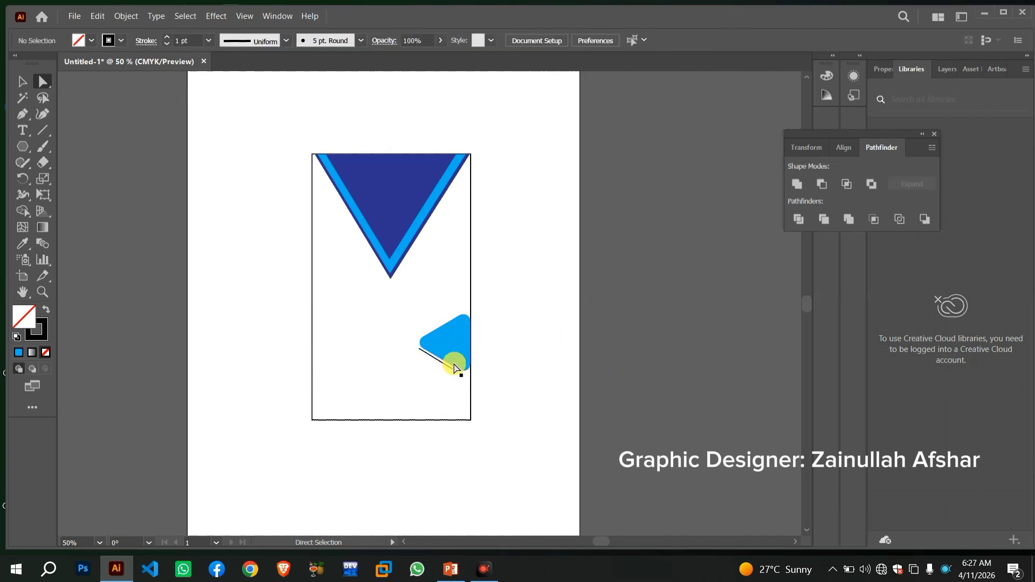
Group the rounded light blue triangle with the black line beneath it
left_click(454, 365)
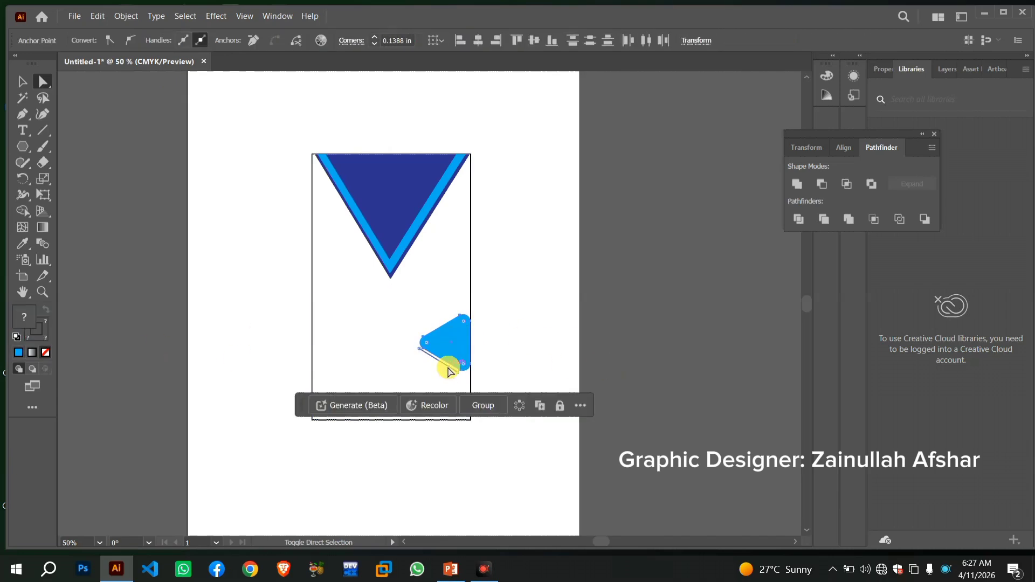
right_click(451, 348)
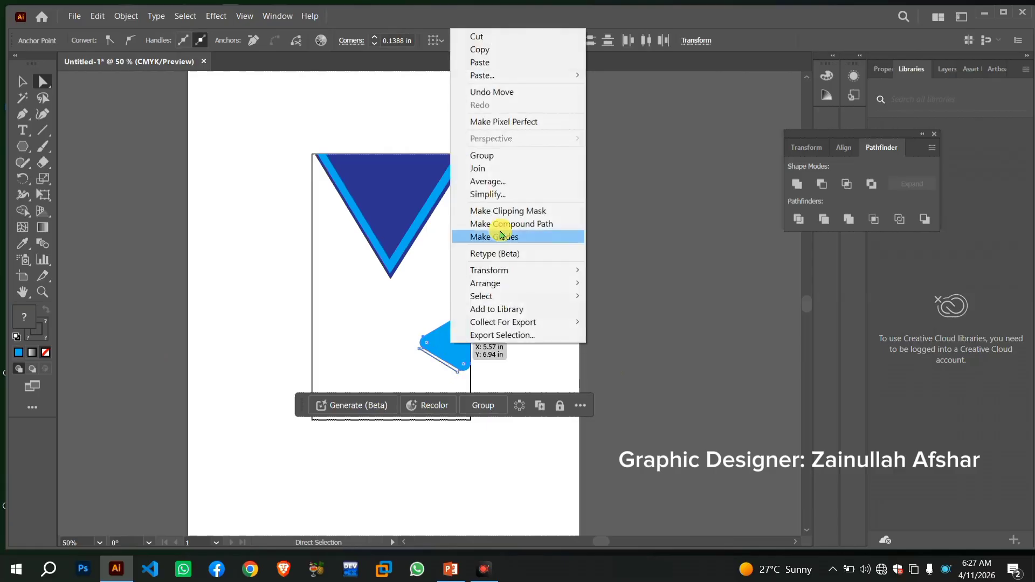
left_click(501, 156)
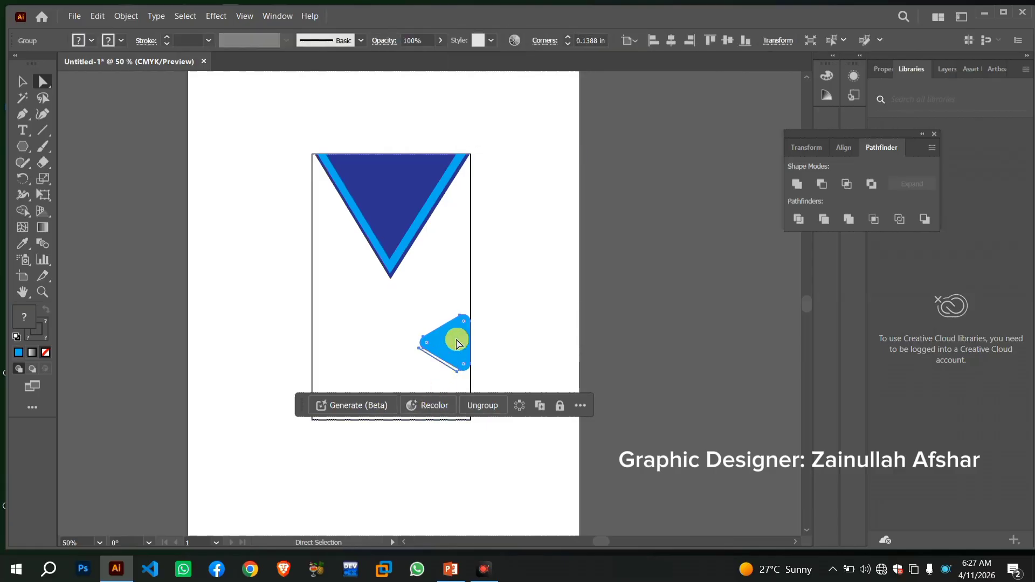
Duplicate the triangle-and-line group, rotate the copy 180° and place it against the rectangle's left edge
left_click_drag(457, 341, 343, 295)
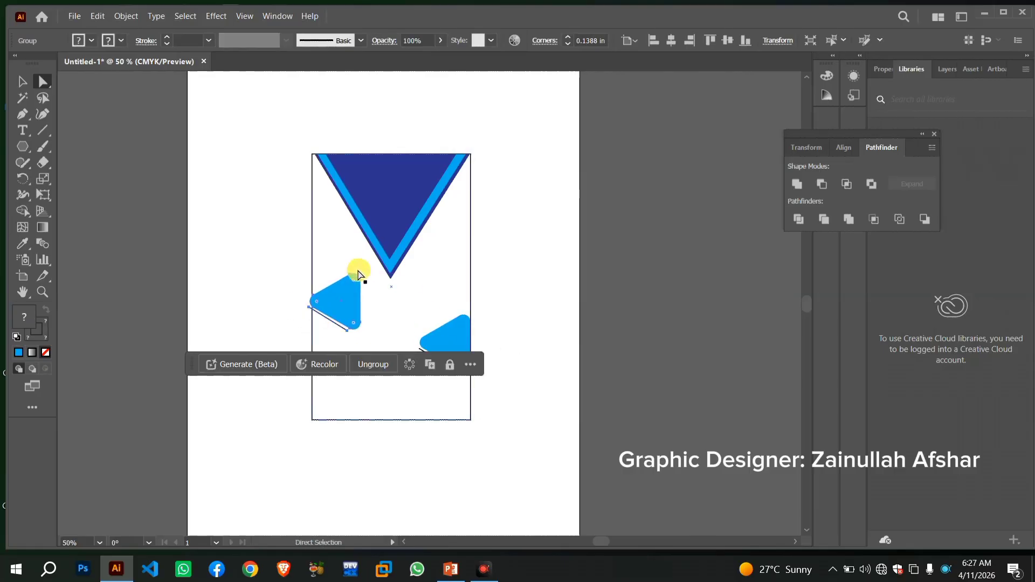
left_click(22, 81)
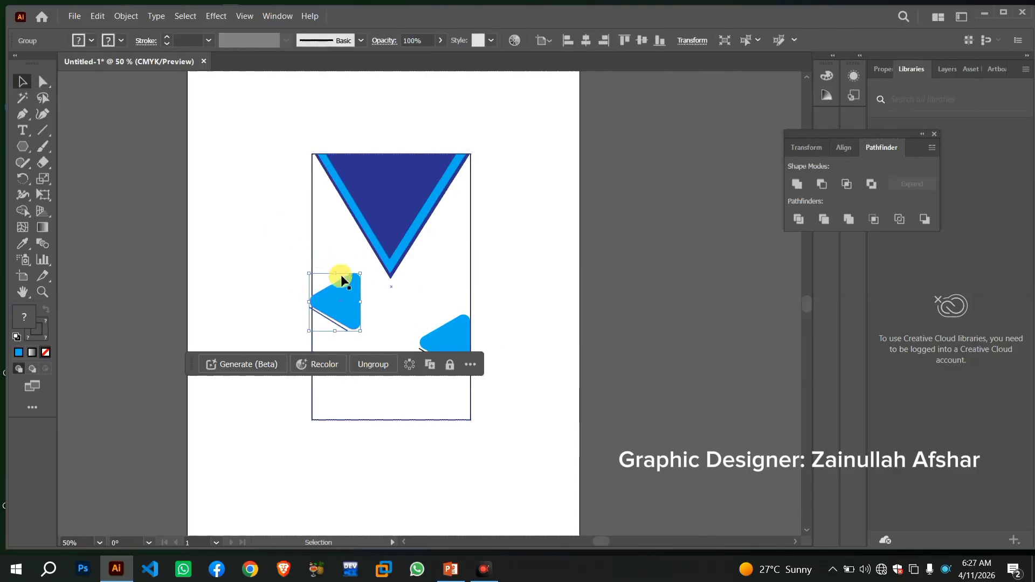
left_click_drag(365, 271, 270, 374)
left_click_drag(335, 314, 331, 311)
left_click(517, 329)
Move both triangle groups down along their rectangle edges, lowering the left one by about 0.24 in
left_click_drag(456, 342, 451, 351)
left_click_drag(335, 312, 334, 320)
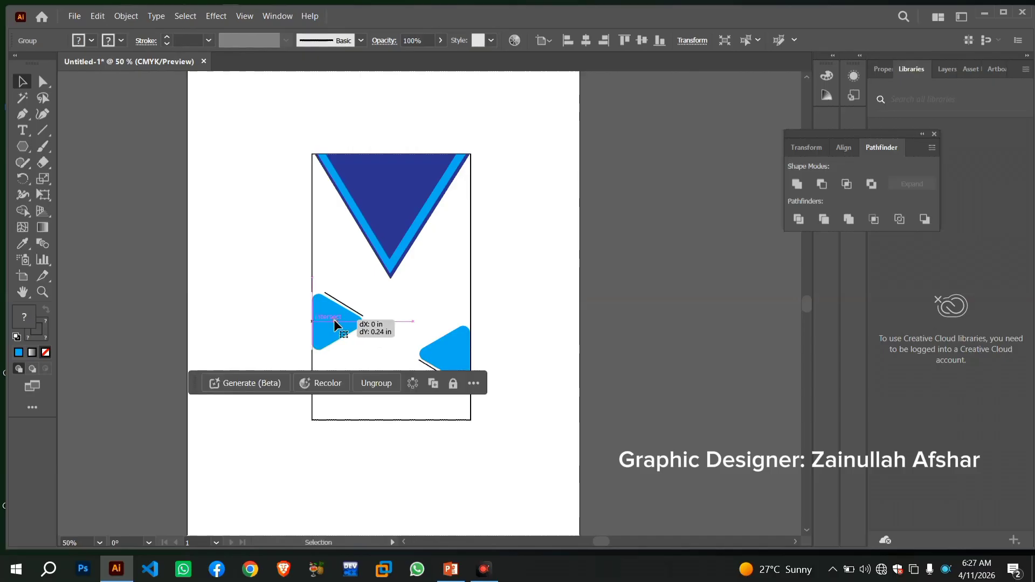
left_click(507, 332)
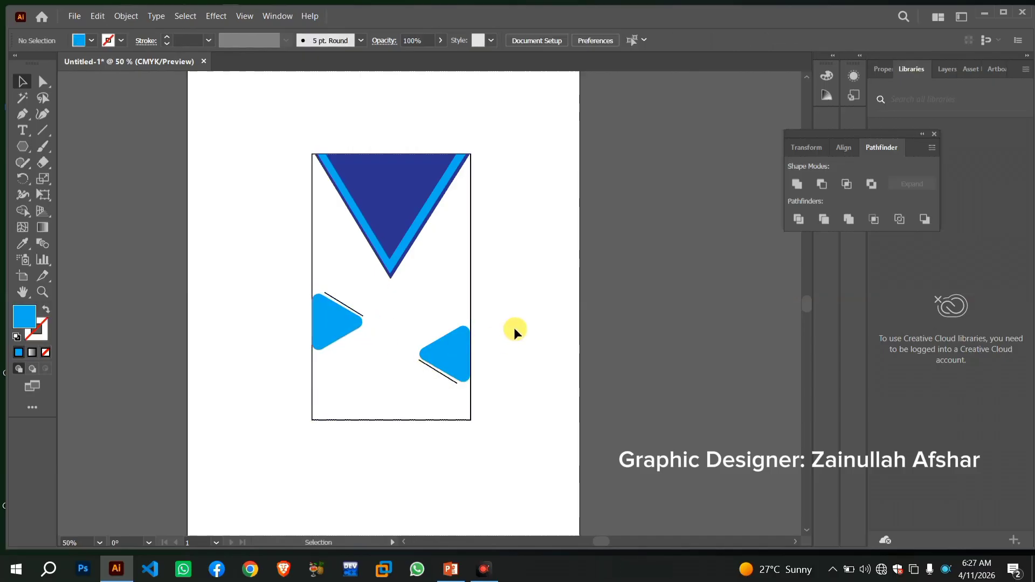
Fine-tune the stagger by shifting the right triangle group lower along its edge and raising the left group slightly
left_click_drag(452, 372, 452, 368)
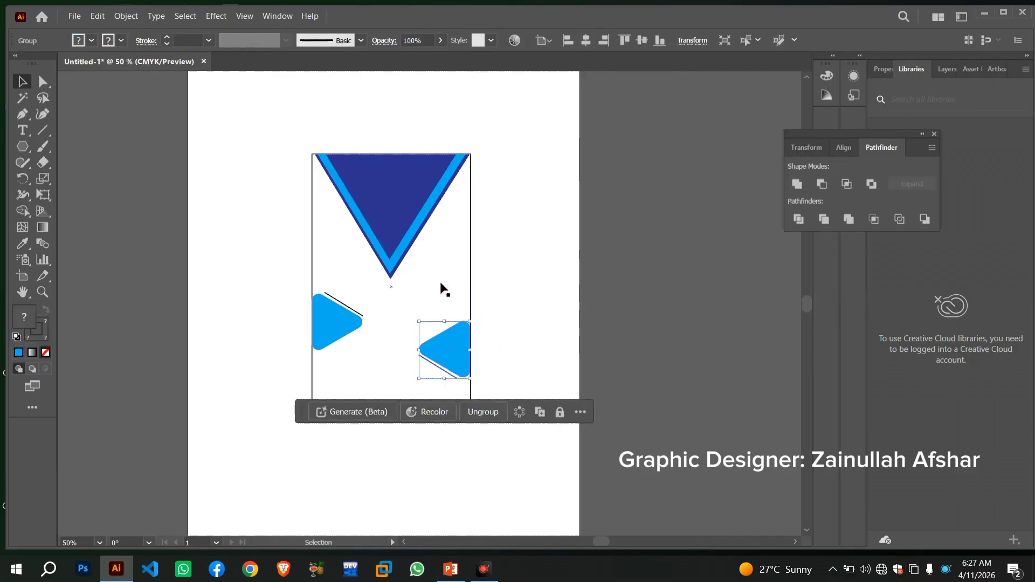
left_click(439, 276)
left_click(520, 345)
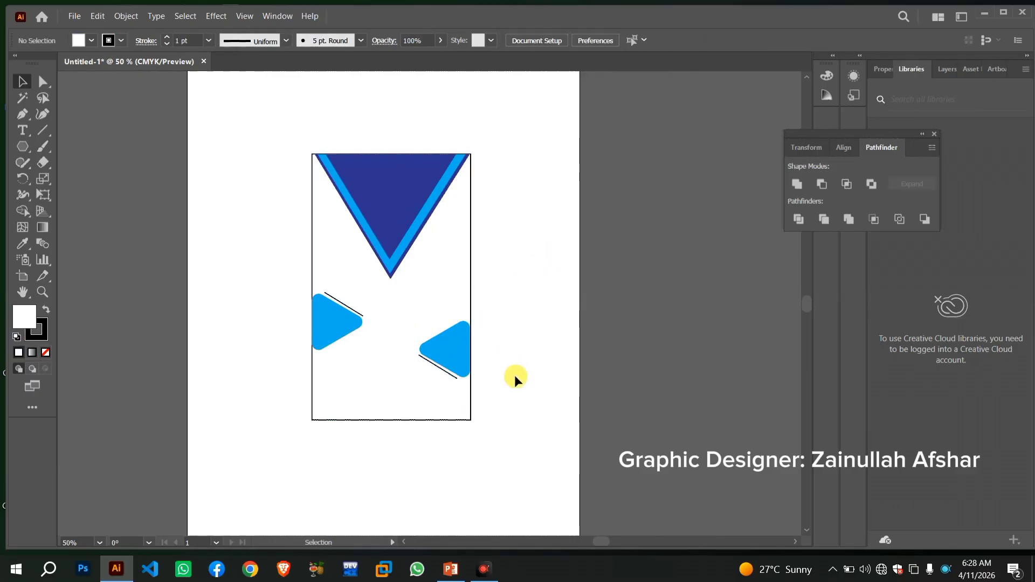
left_click_drag(459, 358, 458, 349)
left_click(522, 281)
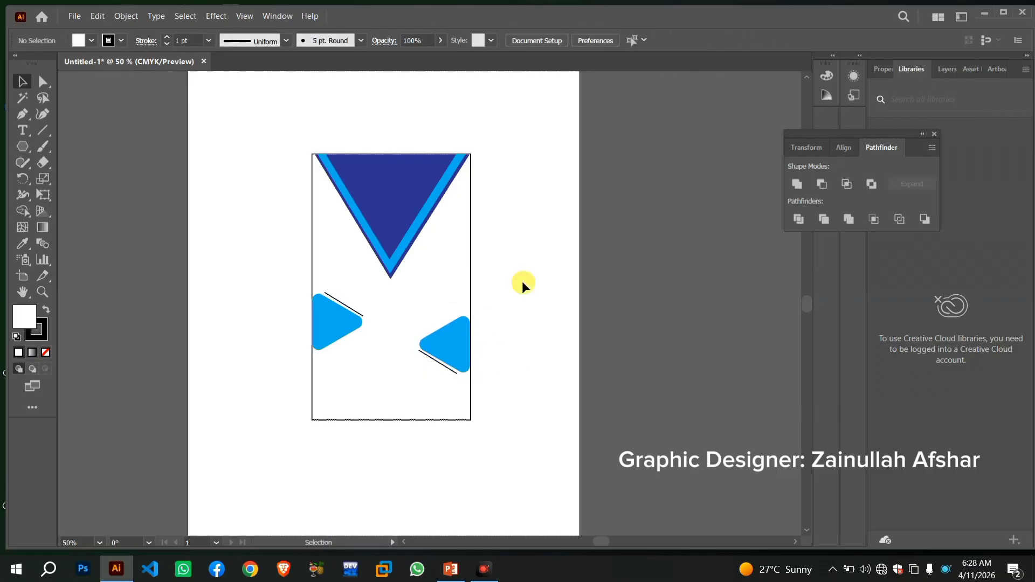
left_click_drag(454, 354, 454, 370)
left_click(344, 319)
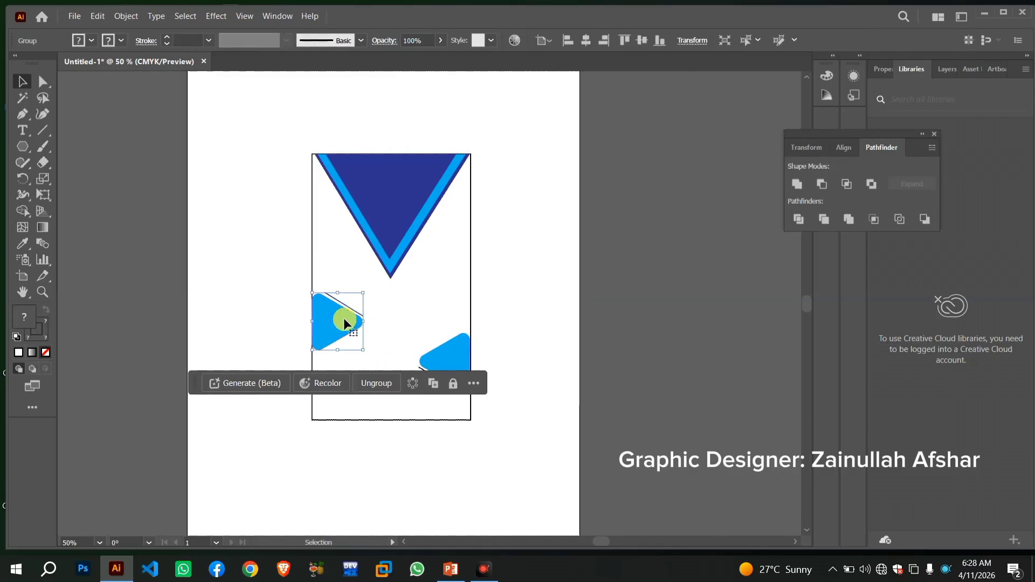
left_click_drag(341, 318, 341, 316)
left_click(455, 310)
left_click(528, 226)
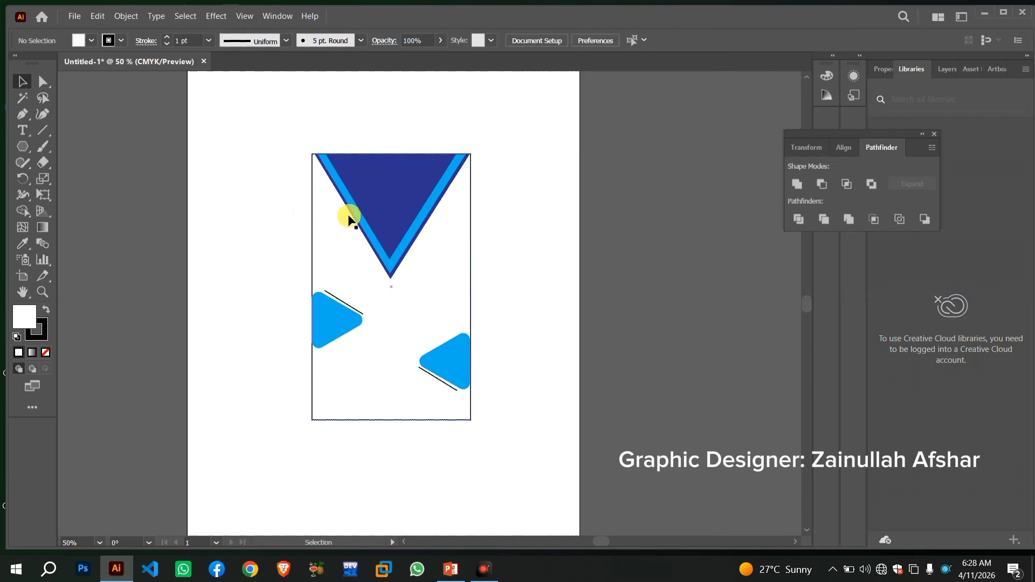
Scale the dark blue triangle and cyan V down slightly together, keeping them flush with the rectangle's upper edge
left_click(396, 230)
left_click(490, 231)
left_click(390, 258)
left_click_drag(393, 271, 396, 274)
left_click(390, 275)
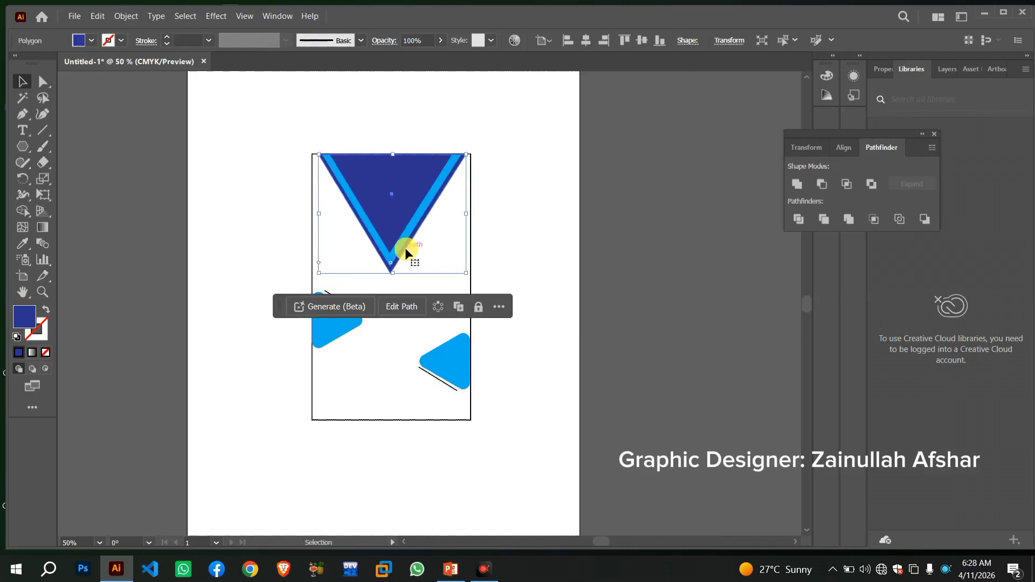
left_click(497, 183)
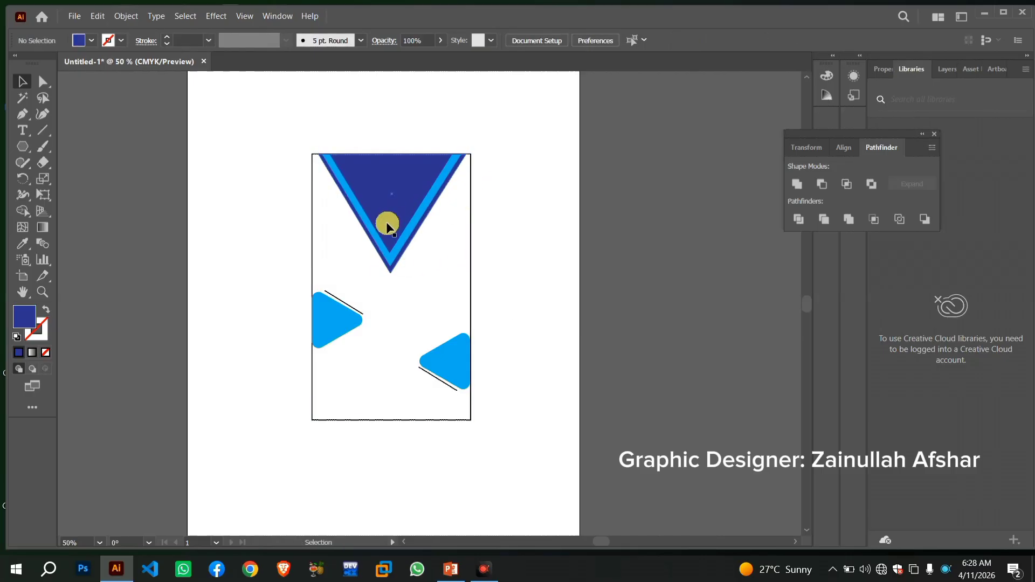
Draw a dark blue square on the blank area left of the layout with the Rectangle tool
left_click_drag(22, 145, 110, 160)
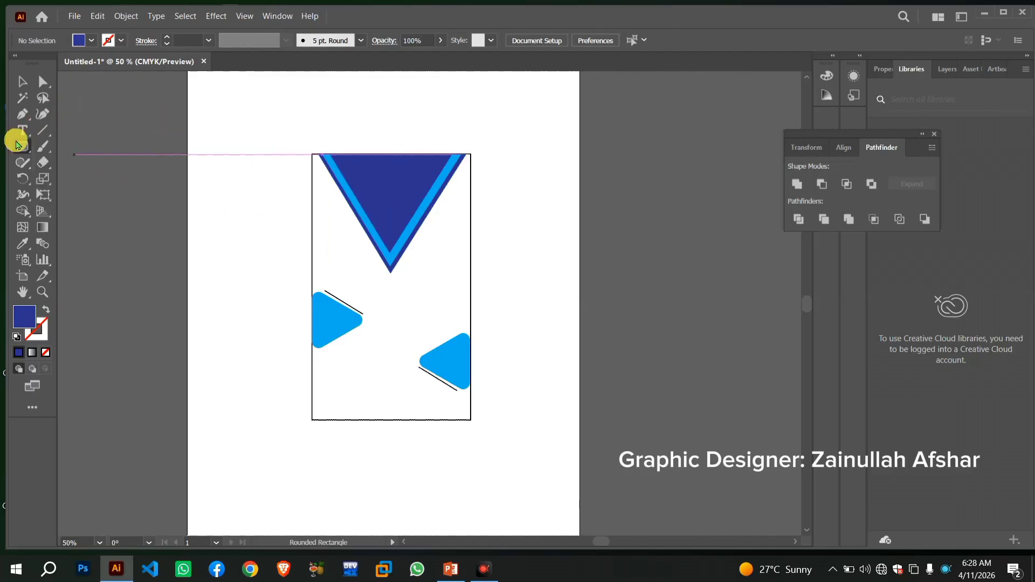
left_click_drag(18, 143, 73, 144)
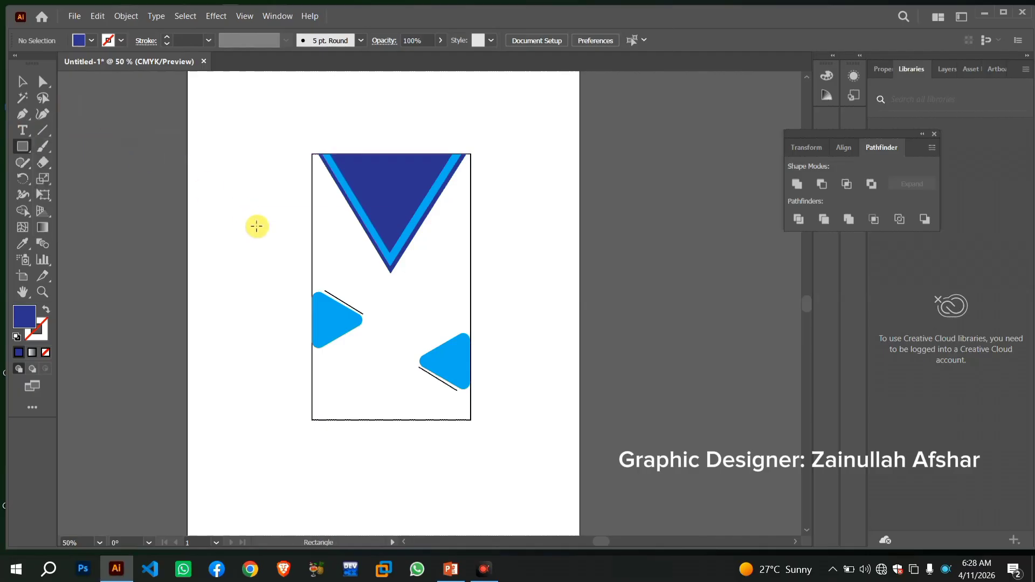
left_click_drag(224, 210, 248, 251)
left_click(23, 82)
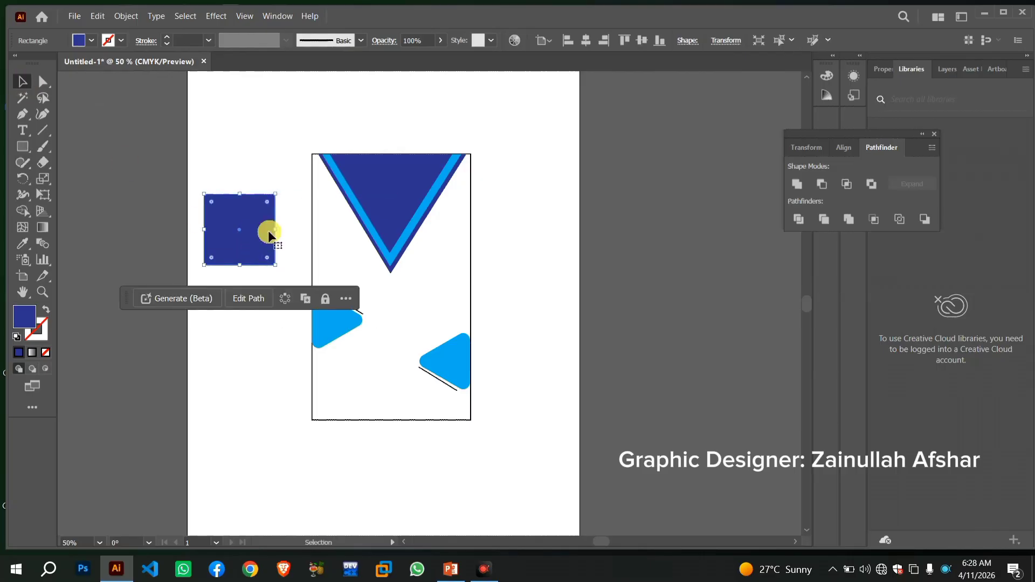
Rotate the dark blue square into an upright diamond and place a duplicate of it directly below
left_click_drag(278, 190, 239, 163)
left_click_drag(249, 231, 261, 350)
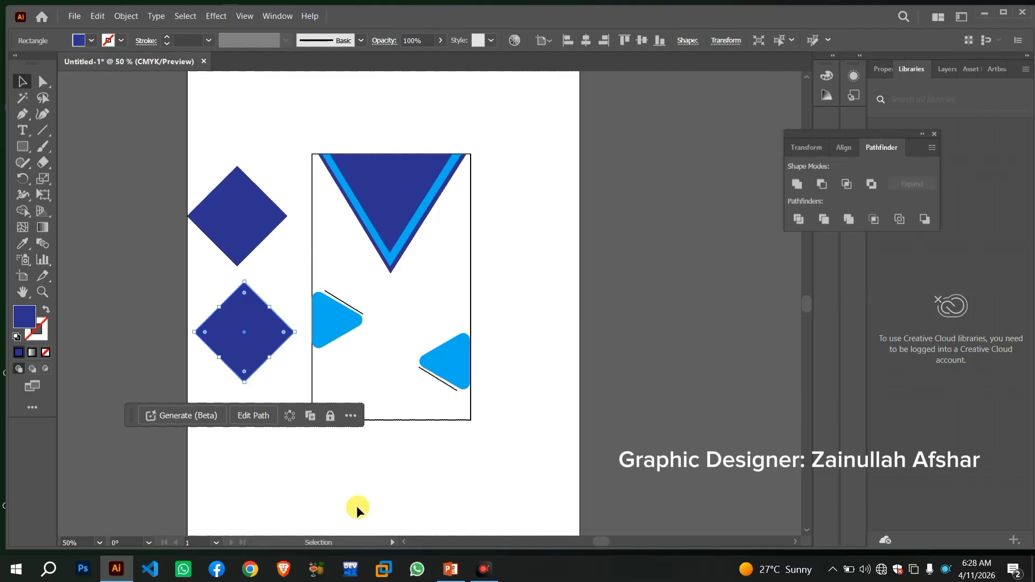
Switch to File Explorer and open the Pintereas.com folder on drive D
key("super+e")
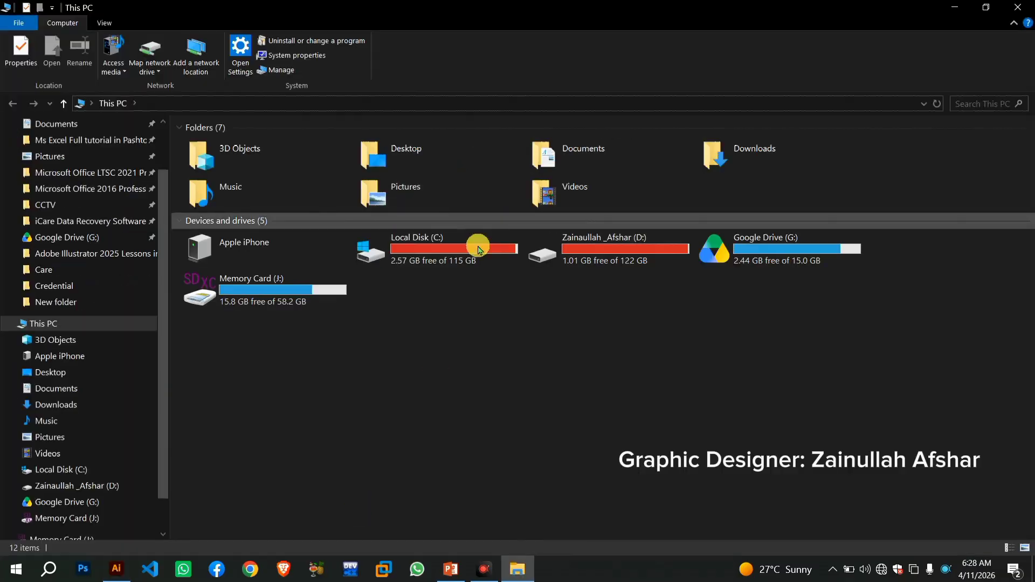
left_click(453, 258)
double_click(453, 258)
key("alt+Left")
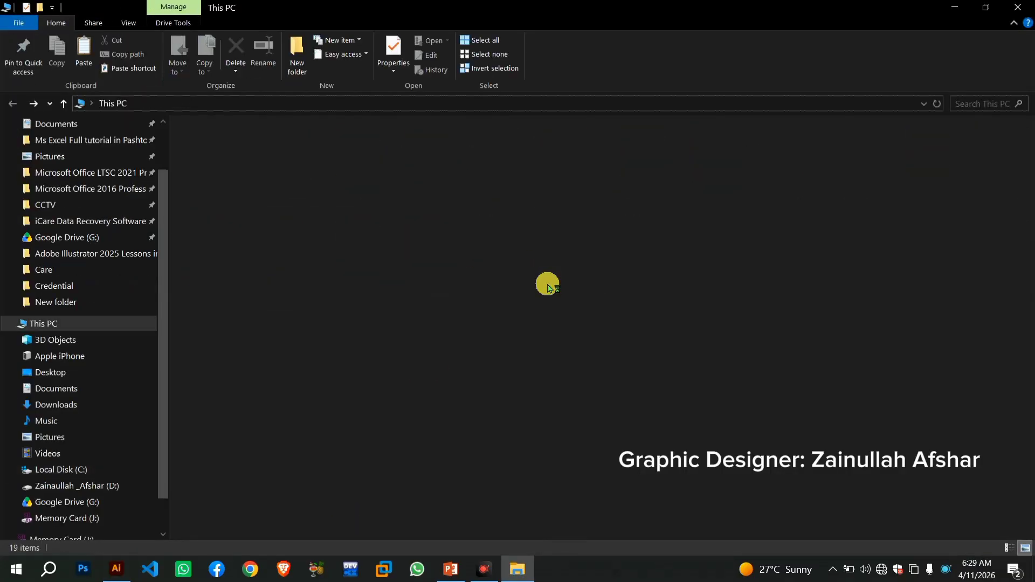
double_click(613, 243)
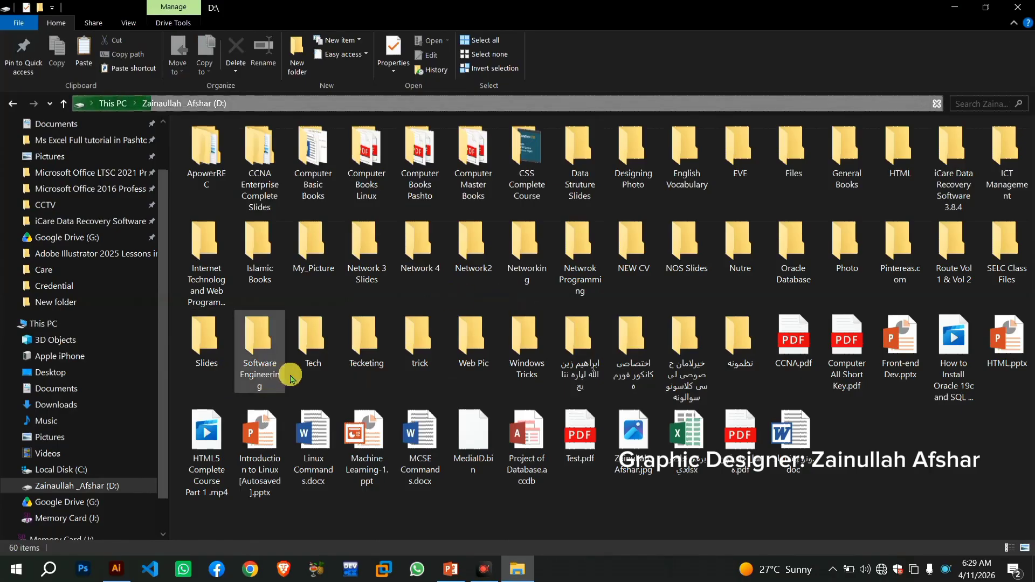
left_click(846, 246)
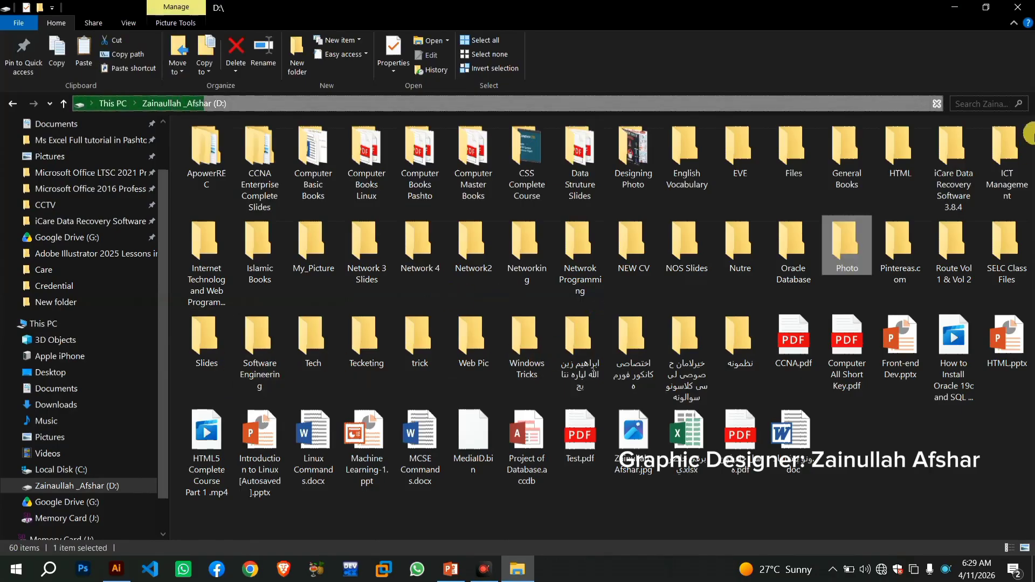
double_click(906, 261)
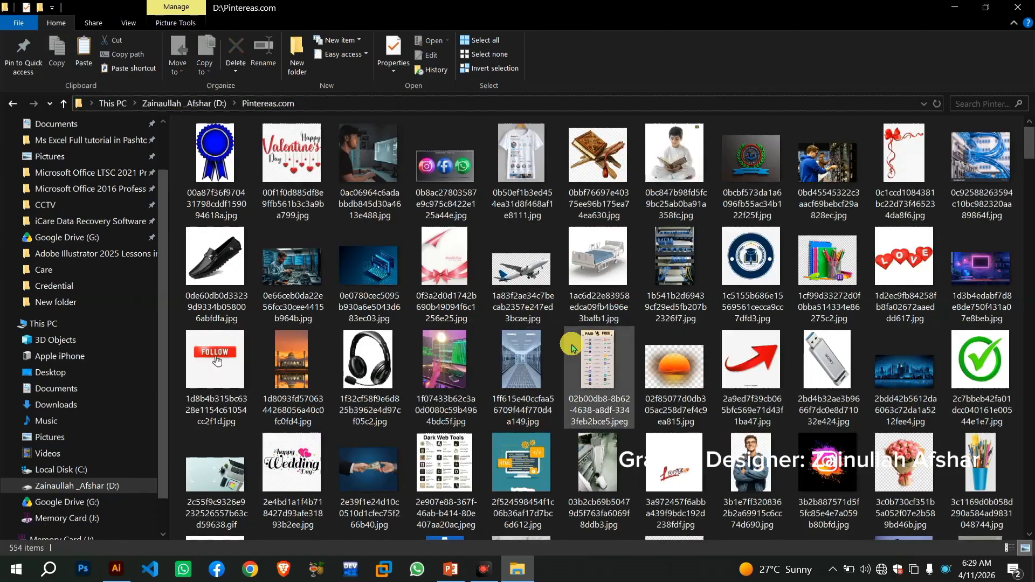
Find the photo of the boy holding books on a yellow background and place it into the Illustrator document
key("Down")
key("Down")
key("Down")
key("Down")
key("Down")
key("Down")
key("Down")
key("Down")
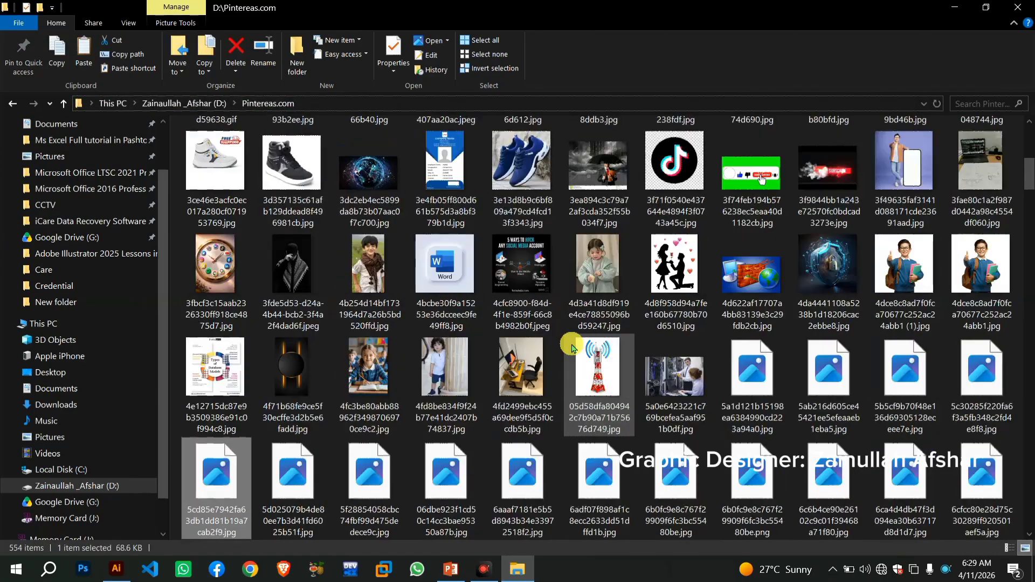
key("Down")
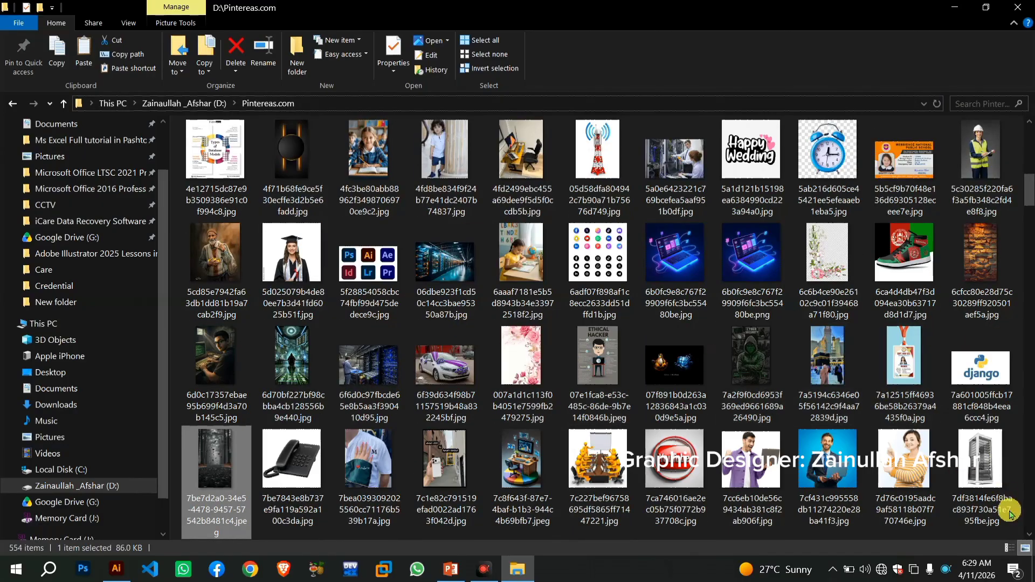
scroll(369, 275, "down", 10)
left_click(368, 275)
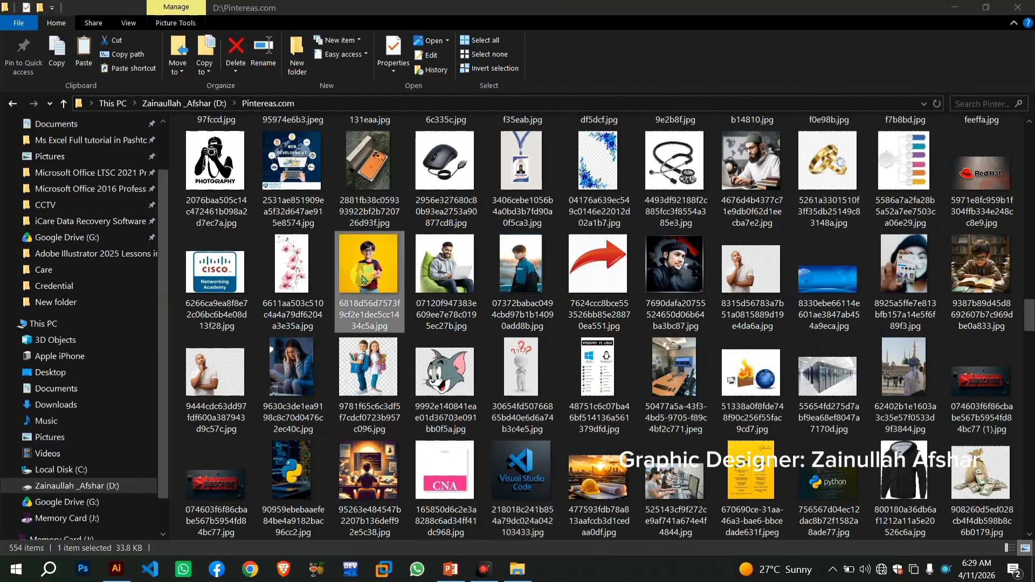
left_click_drag(370, 275, 467, 285)
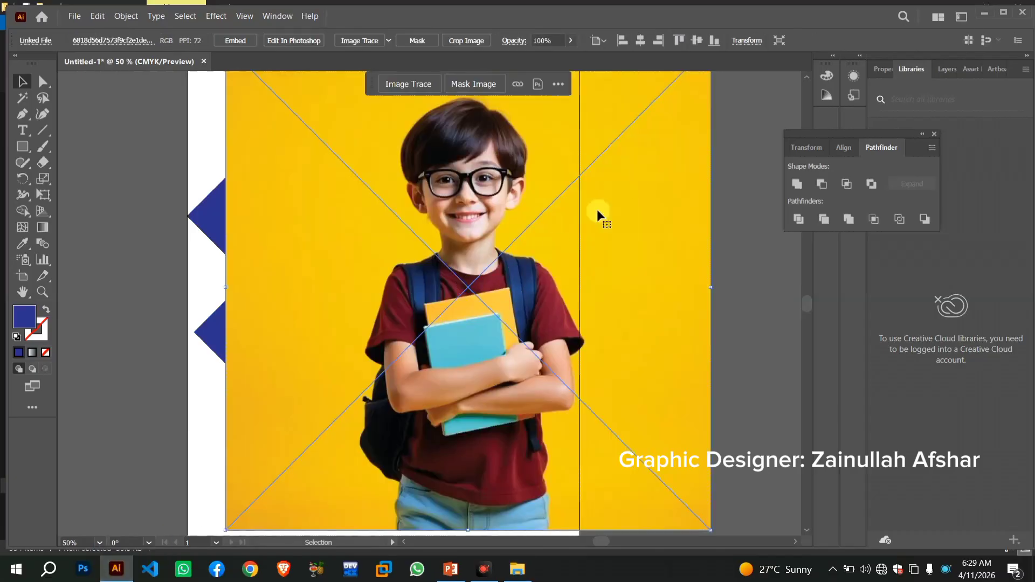
Scale the boy photo down to roughly the diamond's size and position it exactly over the upper dark blue diamond
key("ctrl+minus")
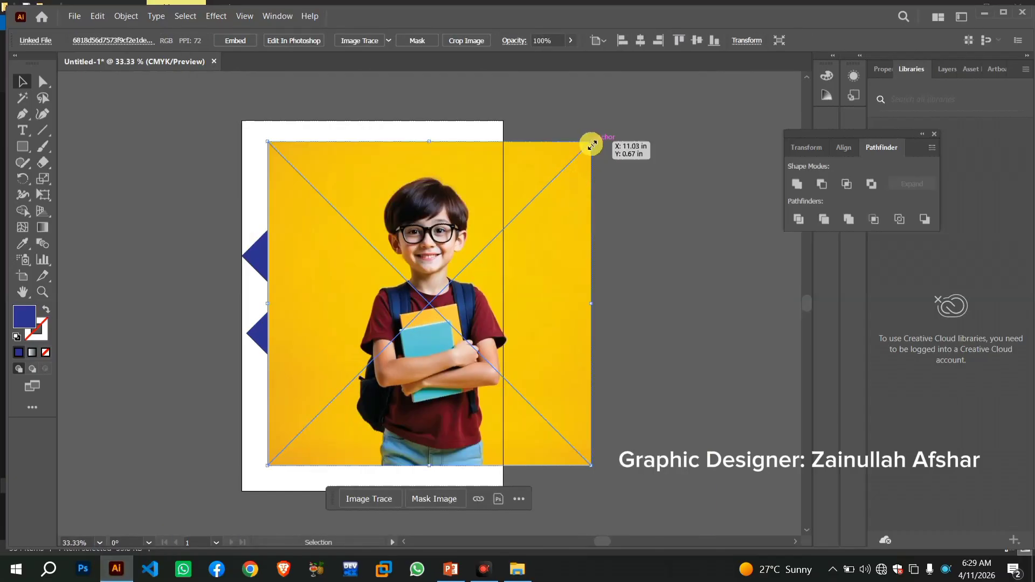
left_click_drag(591, 145, 303, 437)
left_click_drag(279, 474, 297, 244)
left_click_drag(287, 329, 283, 375)
left_click(312, 258)
left_click_drag(328, 204, 291, 257)
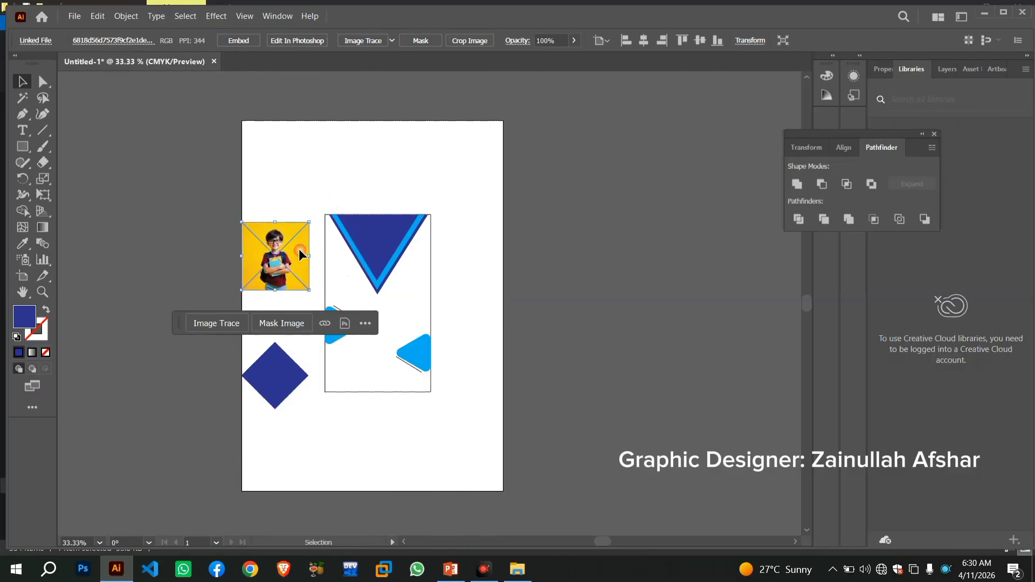
left_click_drag(313, 223, 315, 222)
Send the boy photo to the back, behind the upper diamond, and nudge it up slightly
right_click(294, 250)
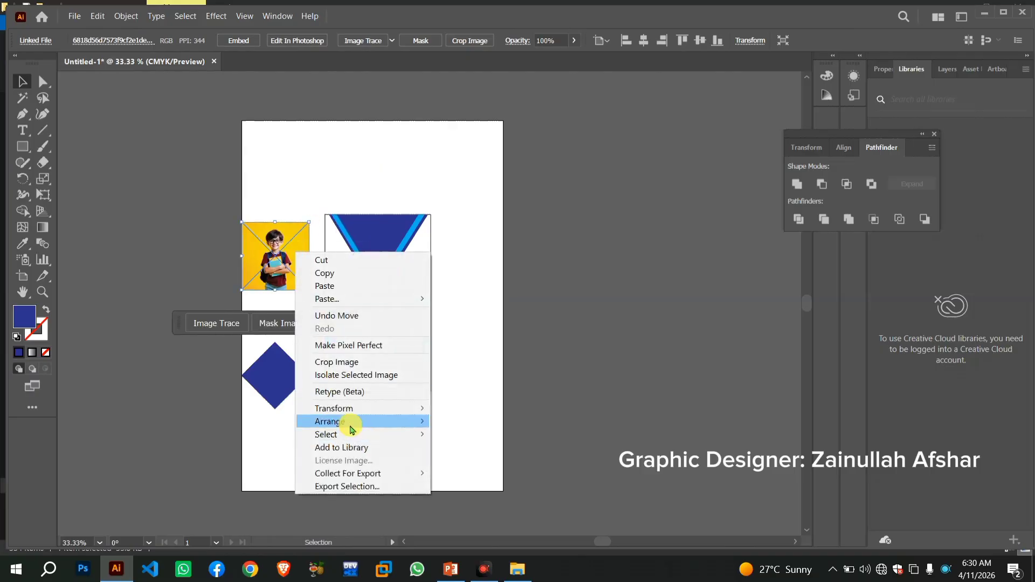
mouse_move(353, 428)
left_click(506, 463)
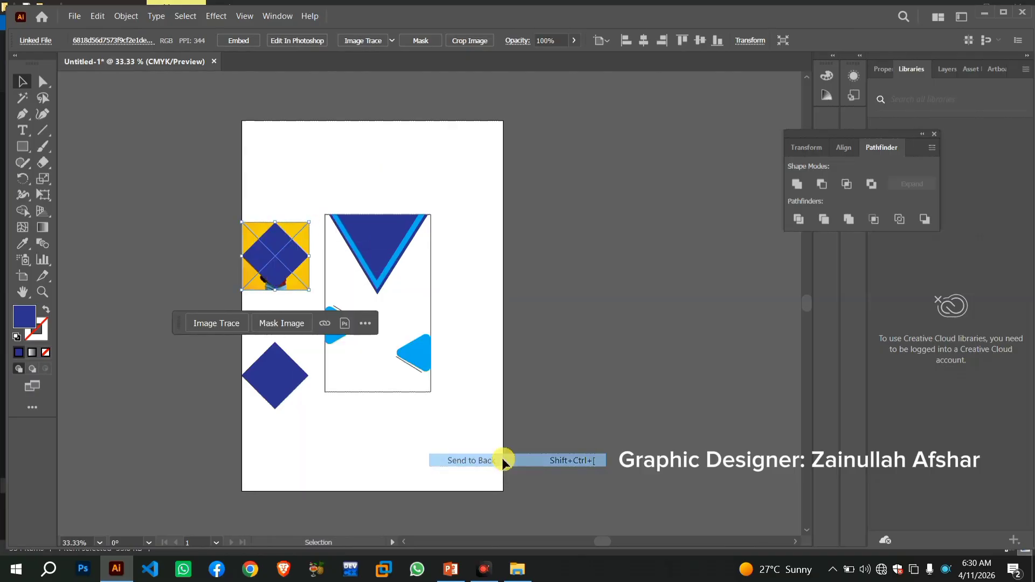
left_click_drag(300, 239, 302, 235)
Make a clipping mask from the upper diamond and the boy photo behind it
left_click(292, 257)
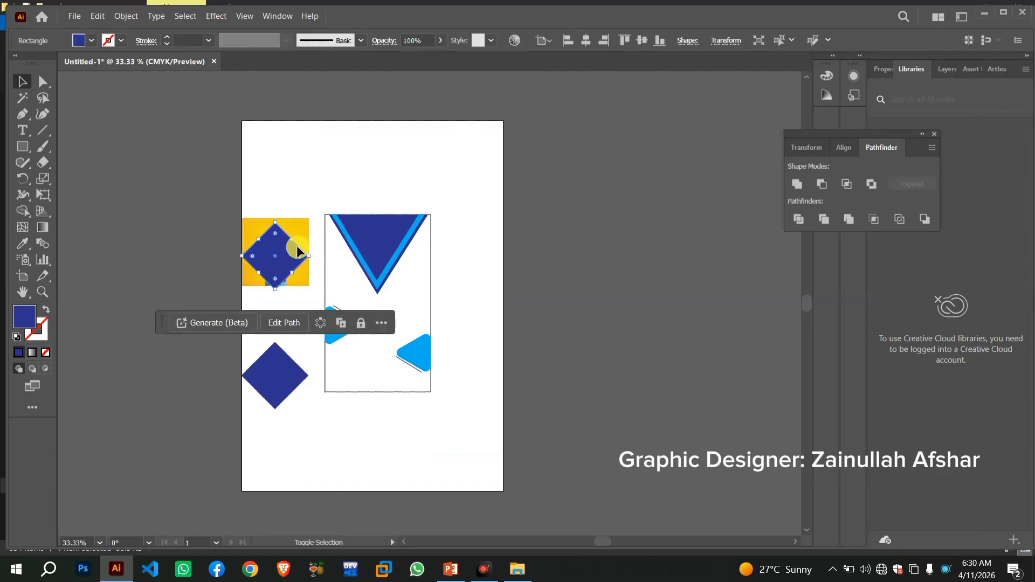
left_click(303, 231, "shift")
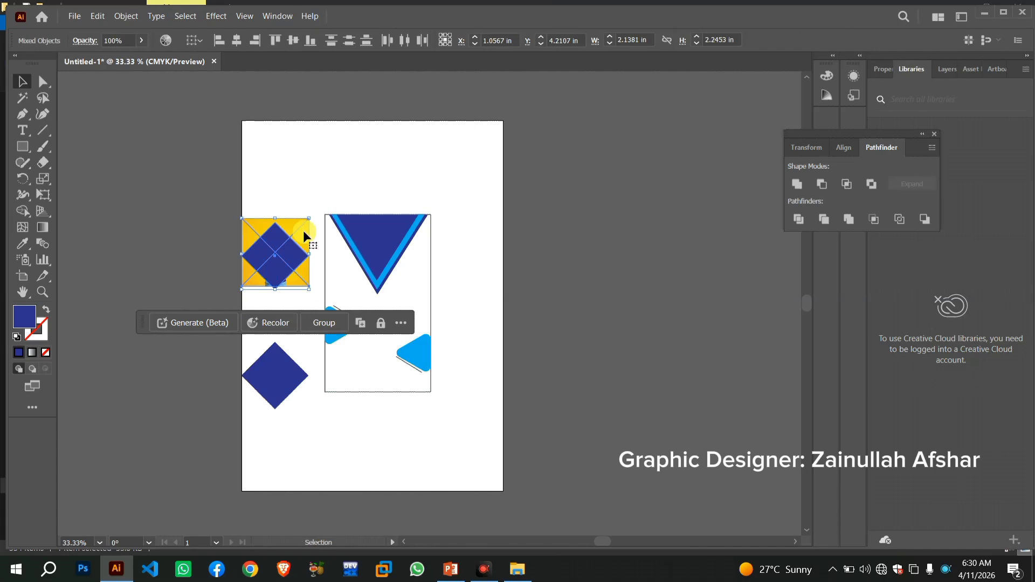
right_click(280, 251)
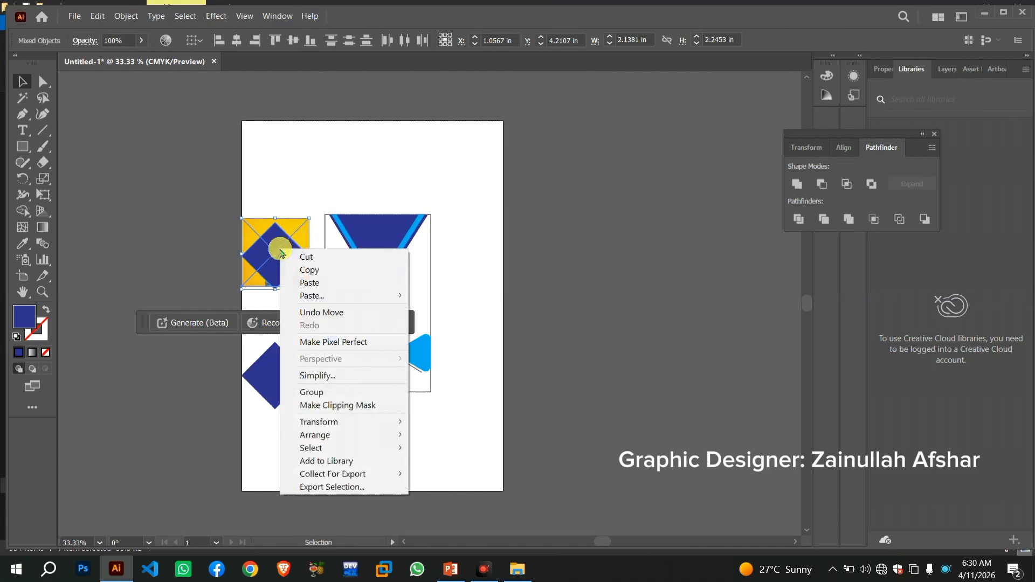
left_click(334, 406)
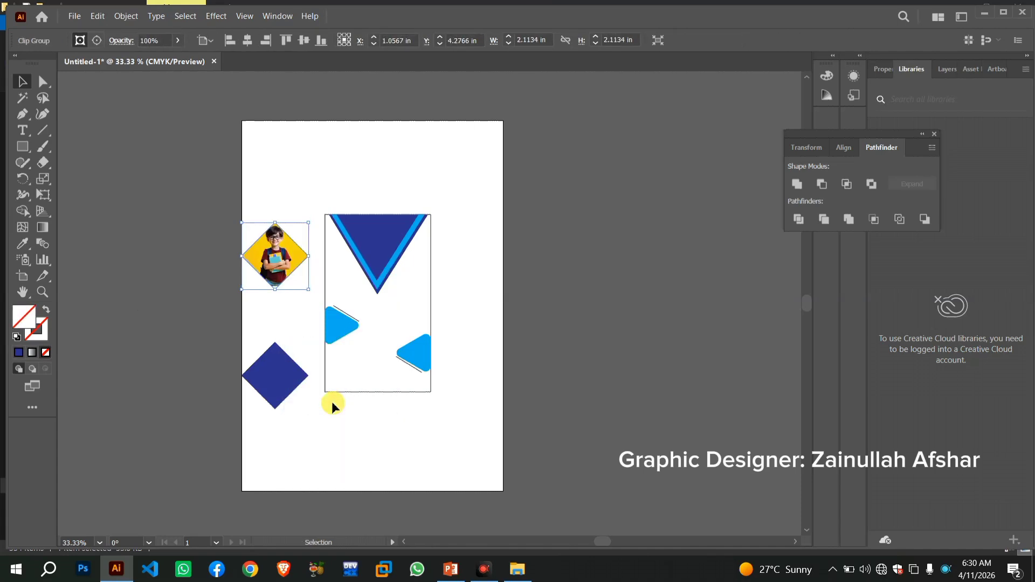
Isolate the photo inside the clip group, shift it down slightly within the diamond, and exit isolation mode
left_click(288, 189)
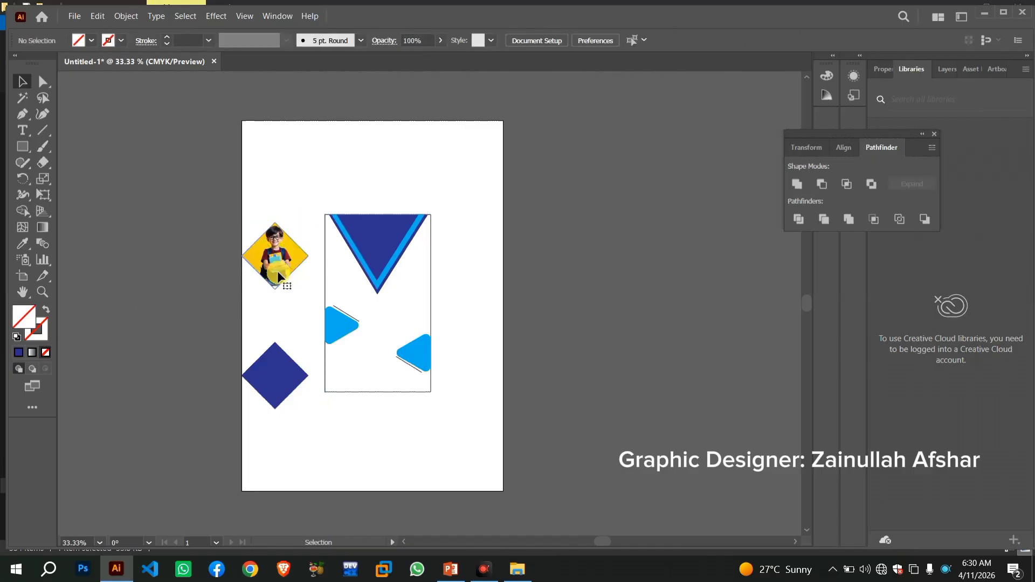
double_click(277, 271)
left_click_drag(277, 270, 277, 273)
left_click(309, 185)
left_click(296, 246)
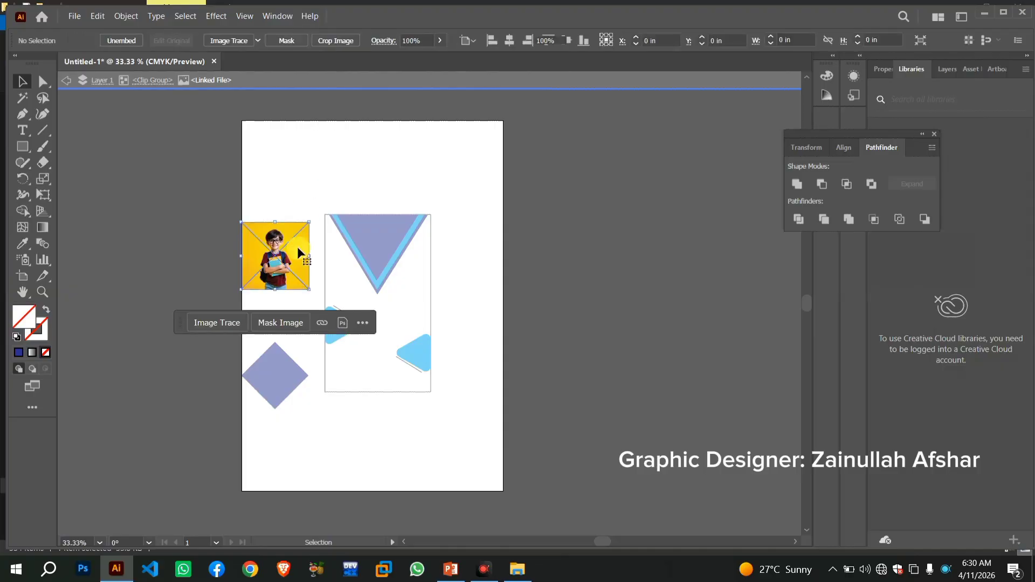
double_click(318, 177)
Place the clipped photo diamond over the tip of the blue V and delete the spare dark blue diamond
left_click_drag(289, 261, 399, 284)
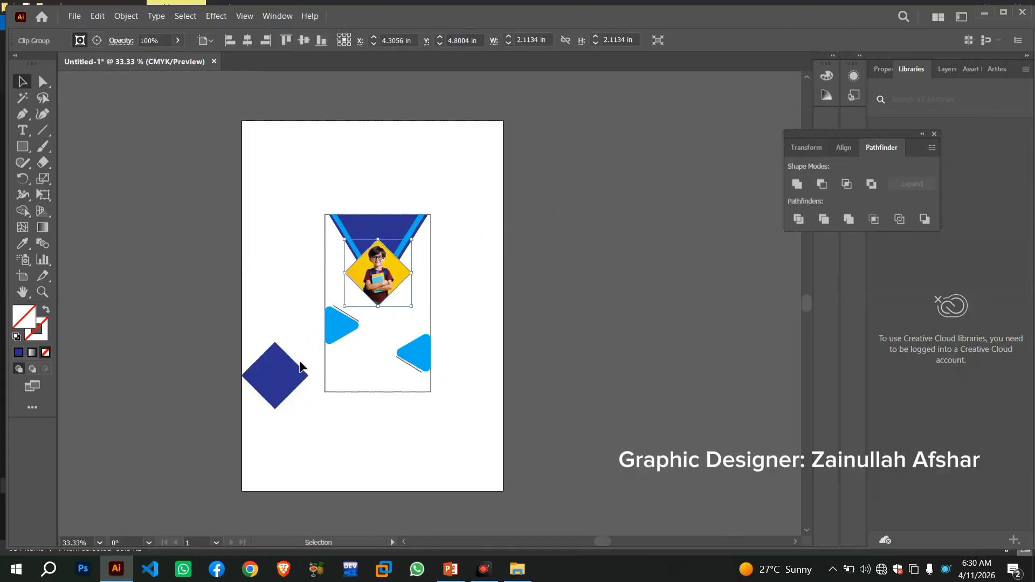
left_click(276, 386)
key("Delete")
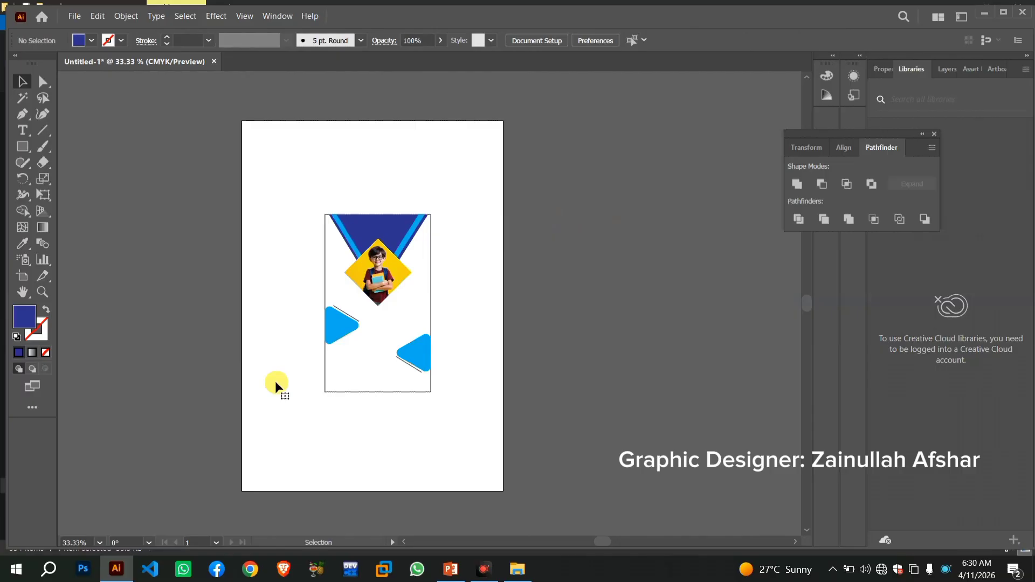
left_click_drag(364, 272, 362, 268)
left_click(468, 273)
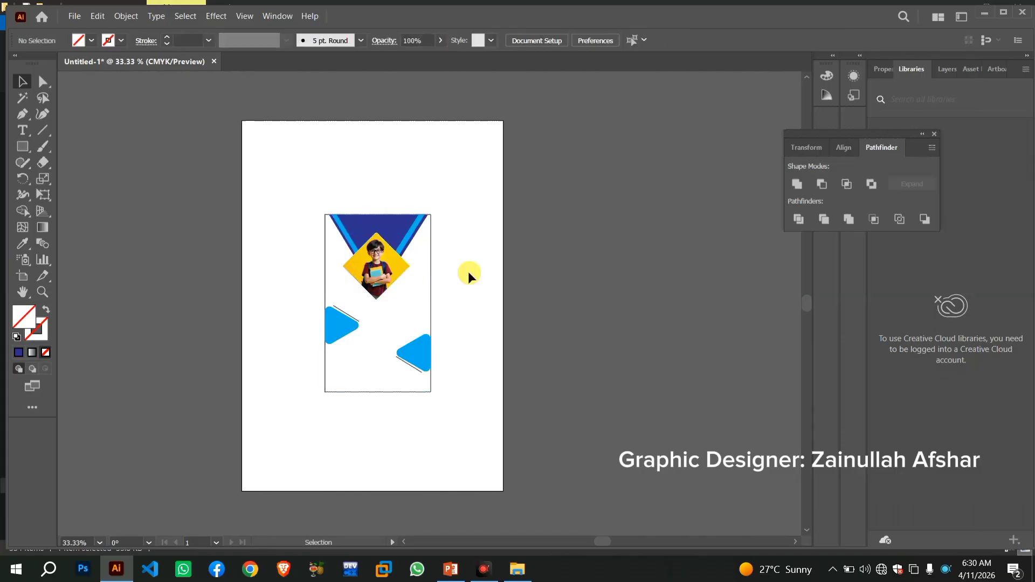
Add the cardholder's first name as text below the photo and enlarge it to 24 pt
left_click(22, 131)
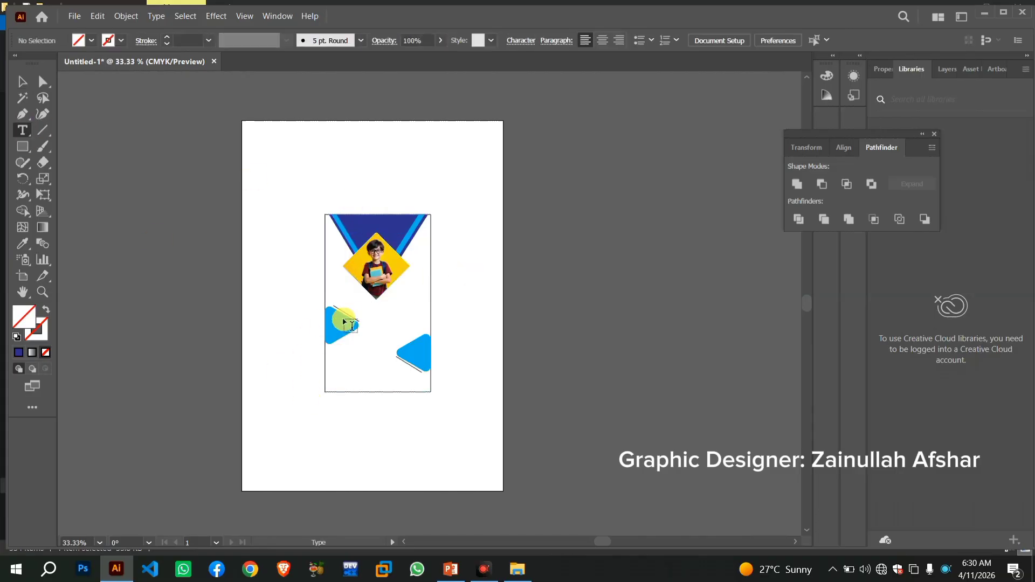
left_click(370, 312)
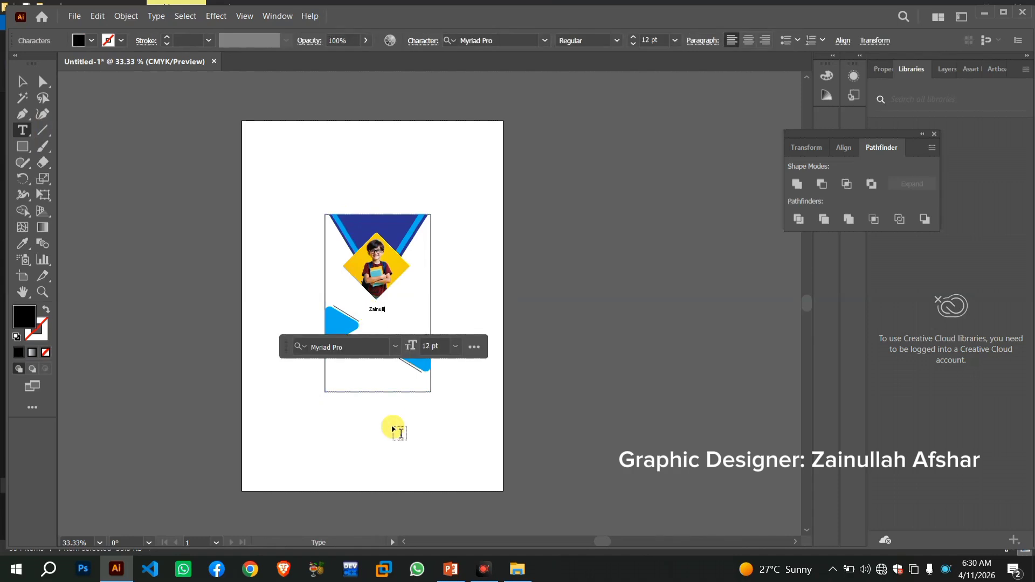
key("ctrl+a")
key("ctrl+shift+period")
key("ctrl+shift+period")
key("ctrl+shift+period")
key("ctrl+shift+period")
key("ctrl+shift+period")
key("ctrl+shift+period")
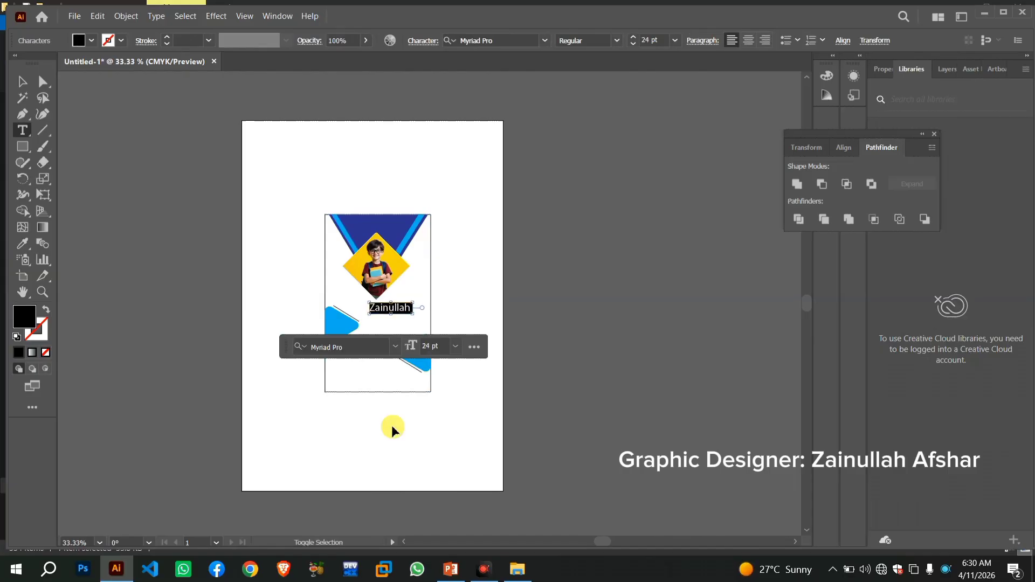
Centre the name text beneath the diamond photo and lower the left blue triangle group slightly along its edge
left_click(25, 84)
left_click_drag(395, 309, 341, 325)
left_click(344, 332)
Fine-tune the right blue triangle group slightly lower along the rectangle's edge and nudge the name text a little to the right
left_click_drag(423, 347, 426, 355)
key("ctrl+plus")
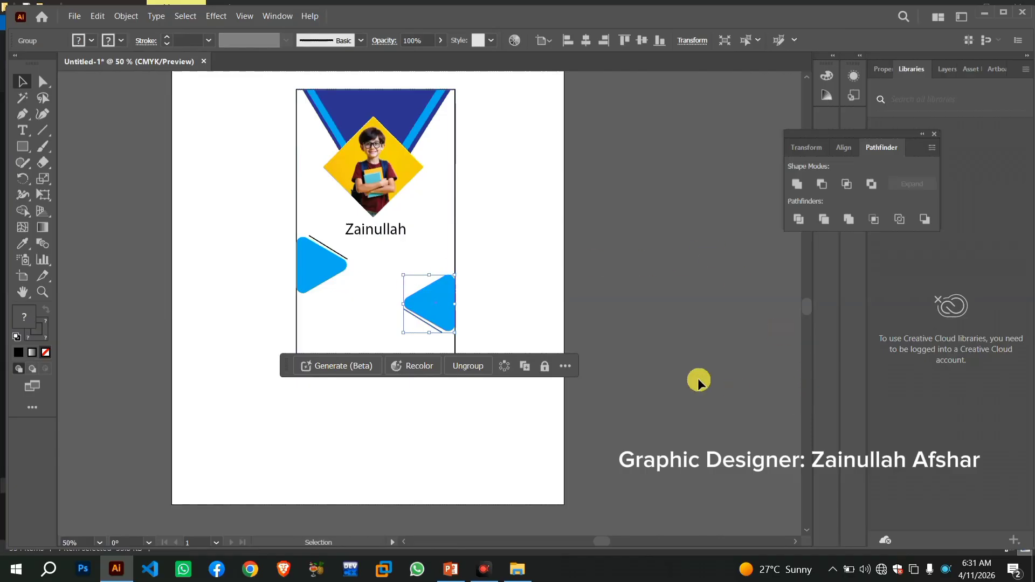
scroll(697, 380, "up", 4)
key("ctrl+plus")
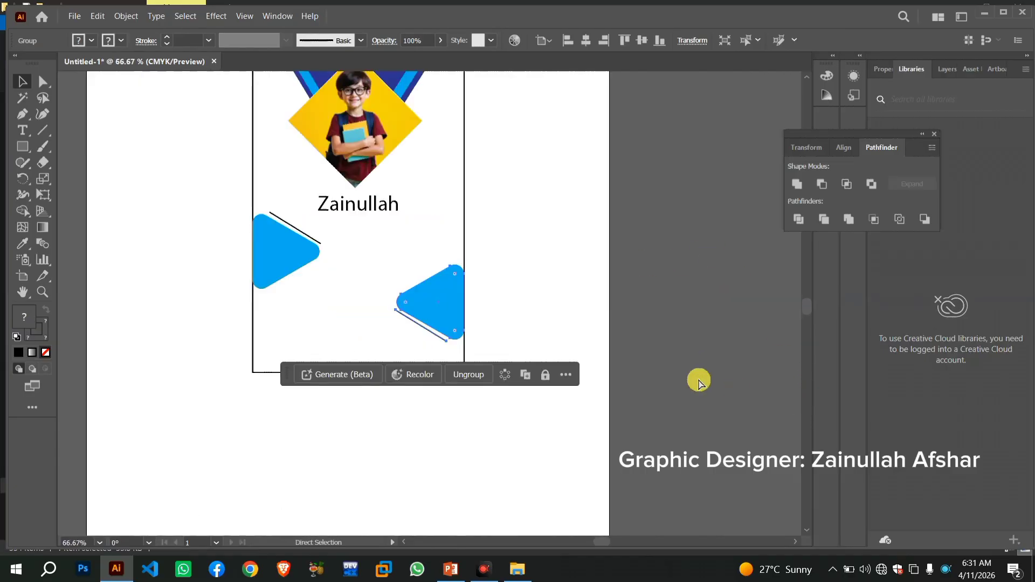
scroll(615, 299, "up", 4)
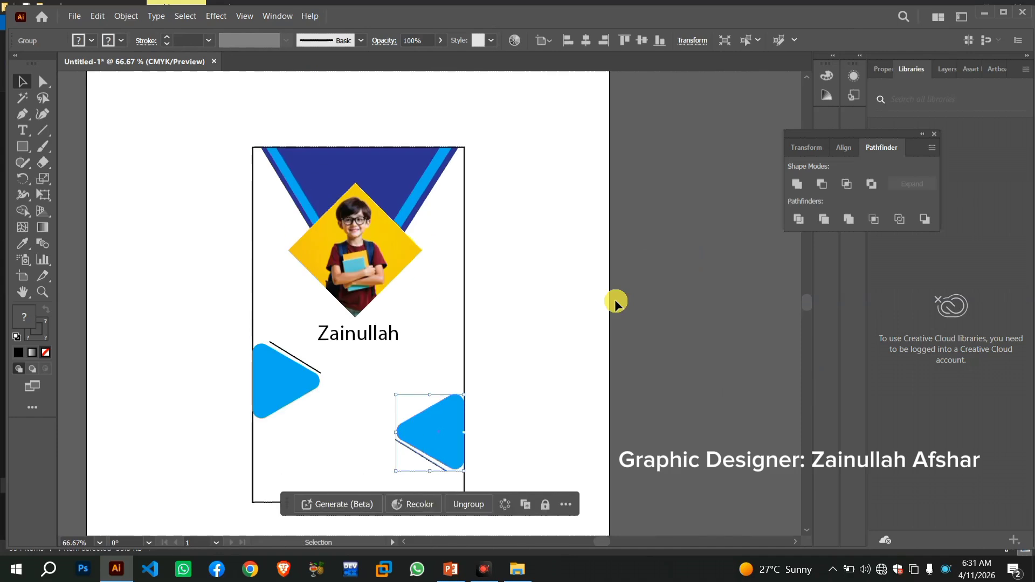
left_click_drag(444, 436, 445, 432)
left_click(333, 384)
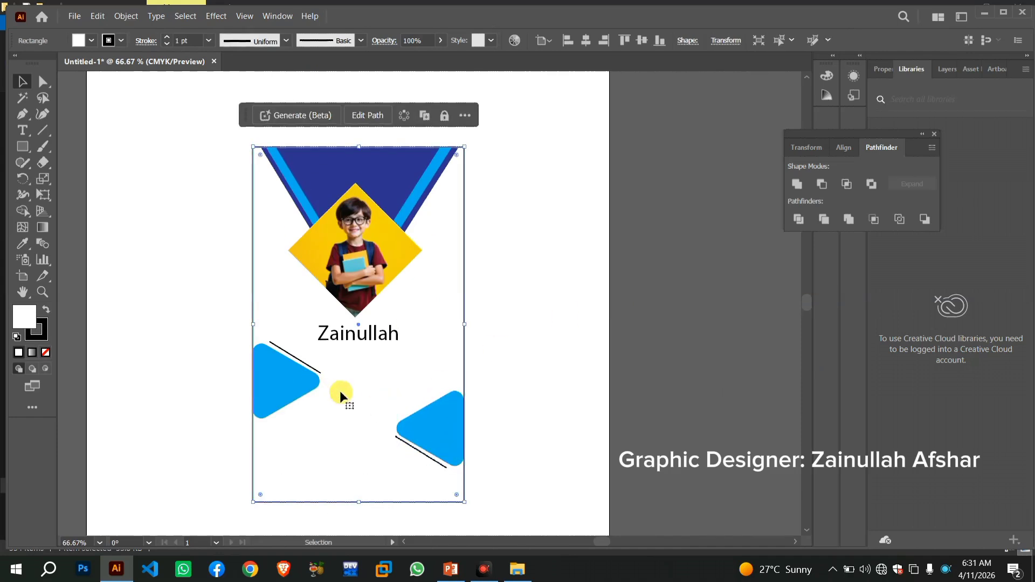
left_click_drag(362, 337, 362, 337)
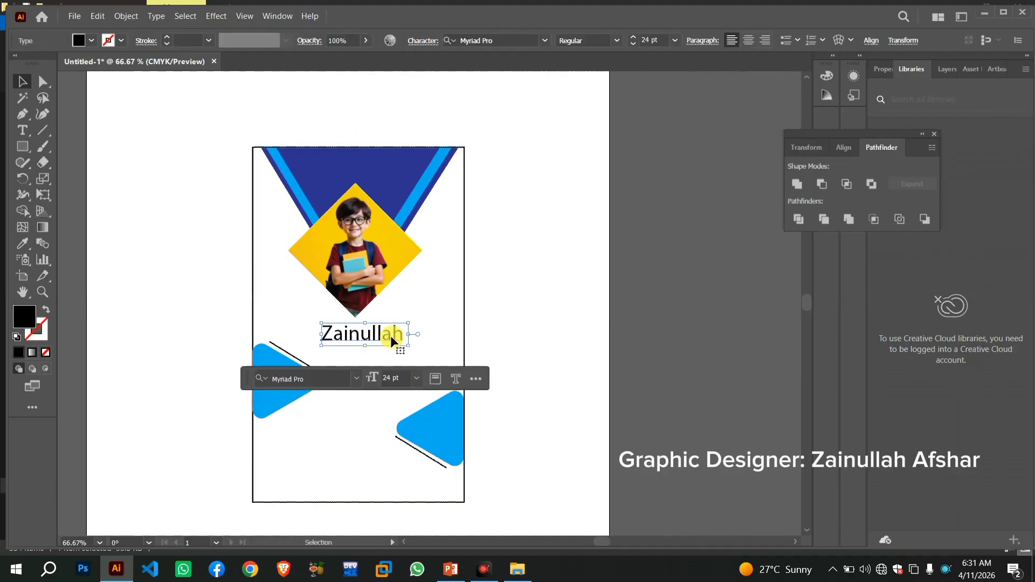
Add a 24 pt text line below the name with the label "ID:" and the cardholder's ID number
left_click(22, 130)
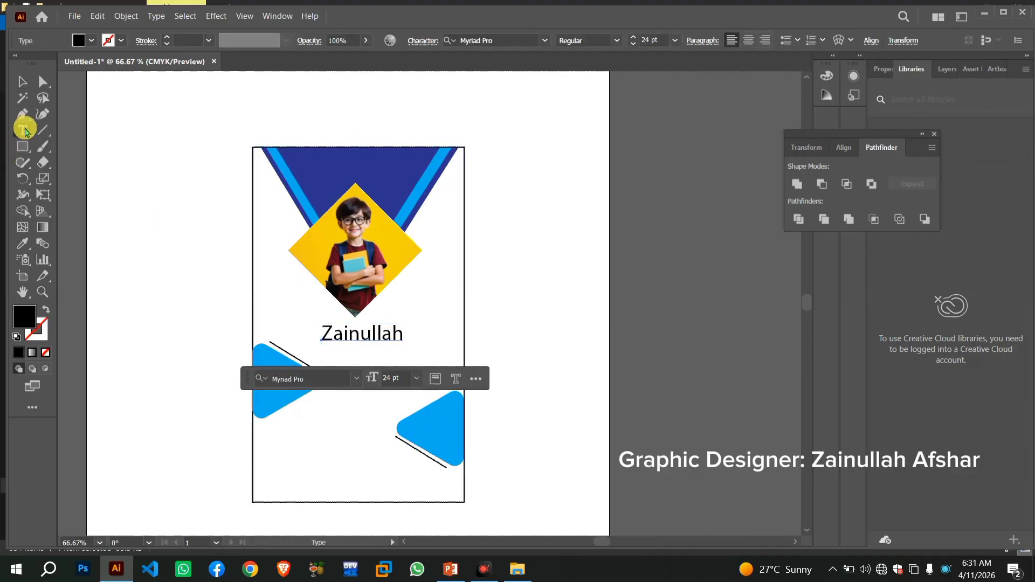
left_click(322, 354)
key("BackSpace")
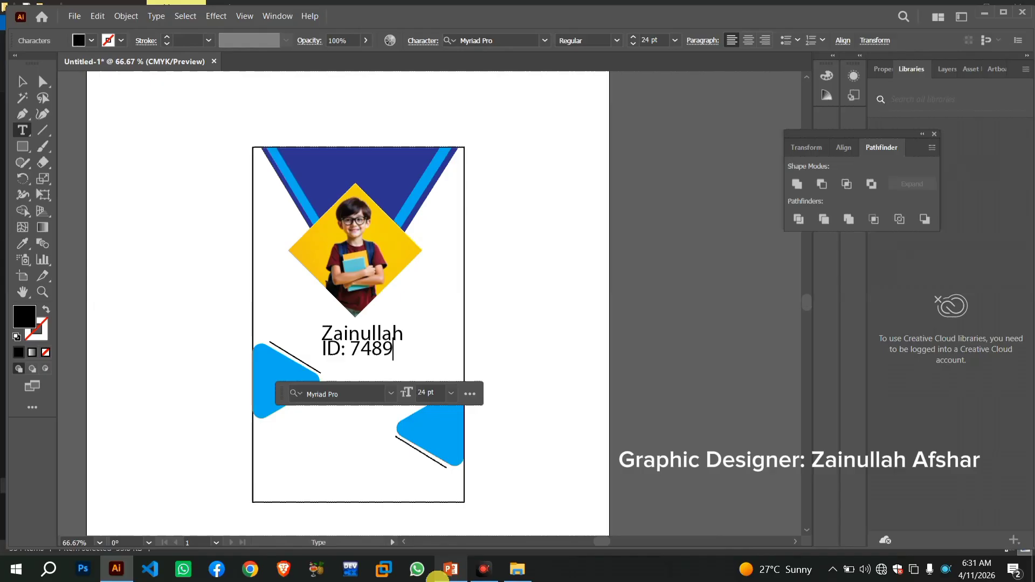
Move the ID line down between the blue triangles and add a "Ph:" line with the phone number beneath it
left_click(22, 81)
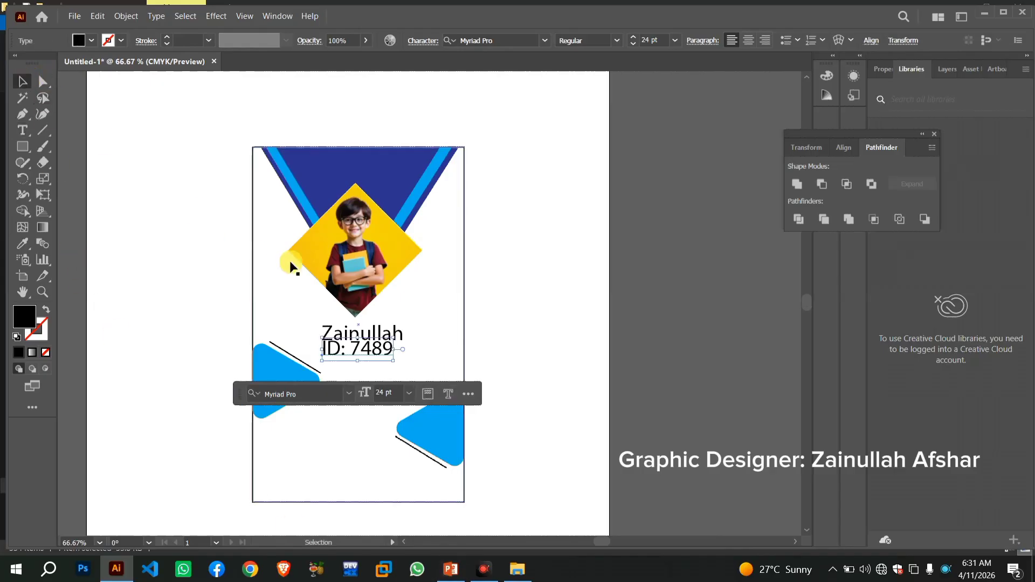
left_click_drag(360, 348, 367, 383)
double_click(367, 382)
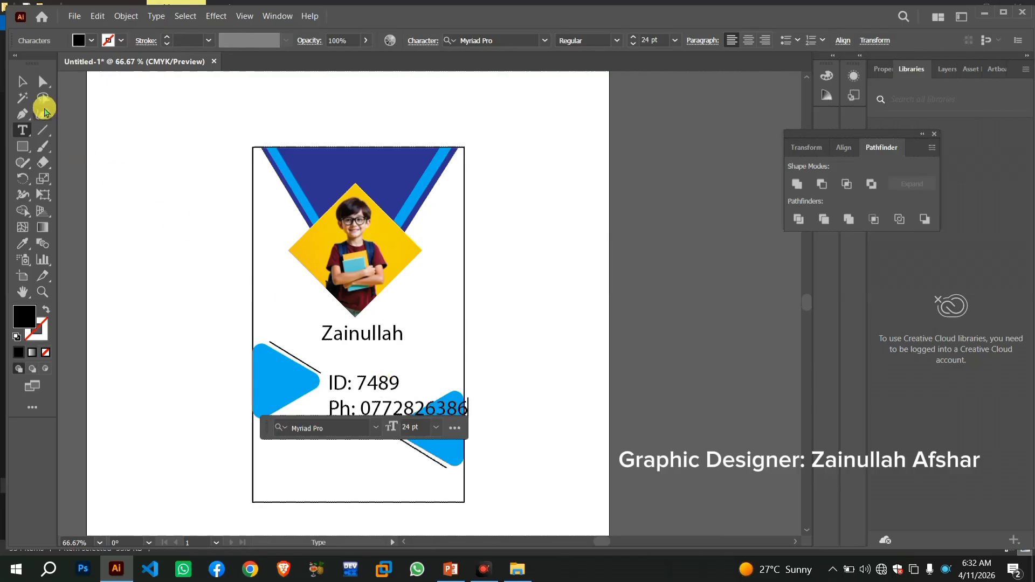
Scale the ID and phone text down to about 15 pt and move it up beneath the name
left_click(23, 81)
left_click_drag(387, 413, 384, 412)
left_click_drag(465, 371, 413, 390)
left_click_drag(353, 418, 355, 382)
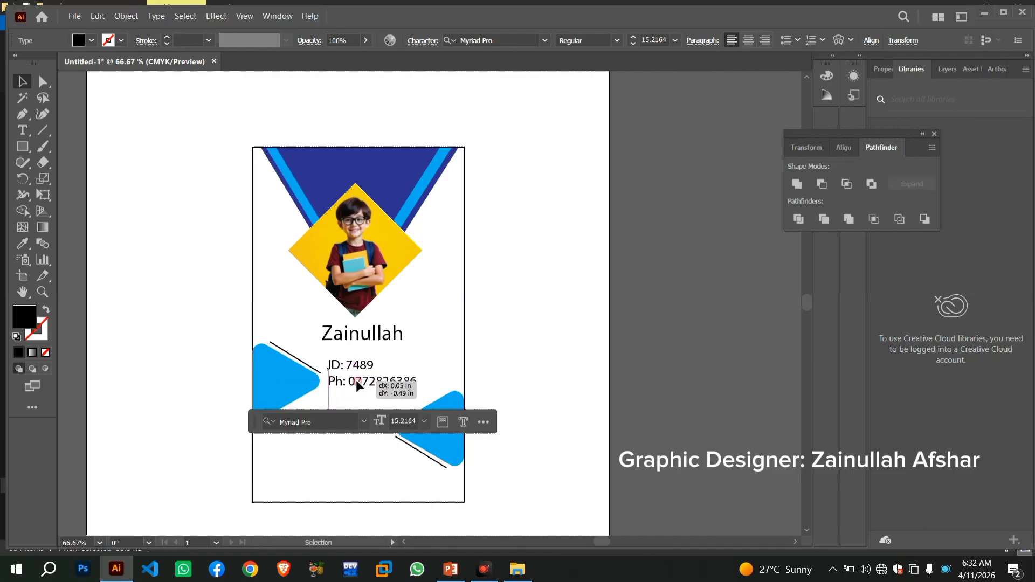
Add an "Emai:" line with the e-mail address under the phone line and scale the text block to about 10 pt between the triangles
double_click(386, 382)
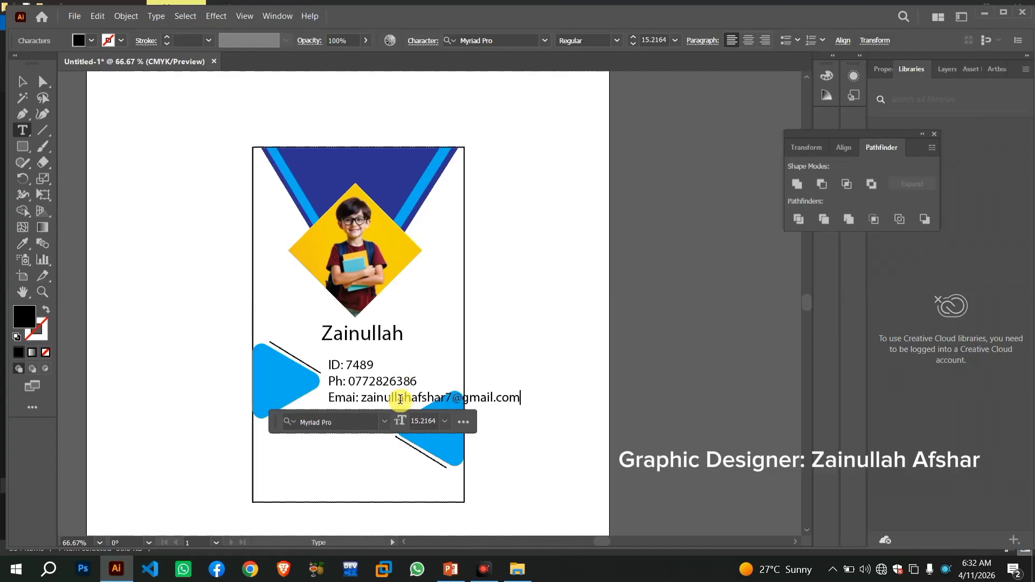
left_click(22, 81)
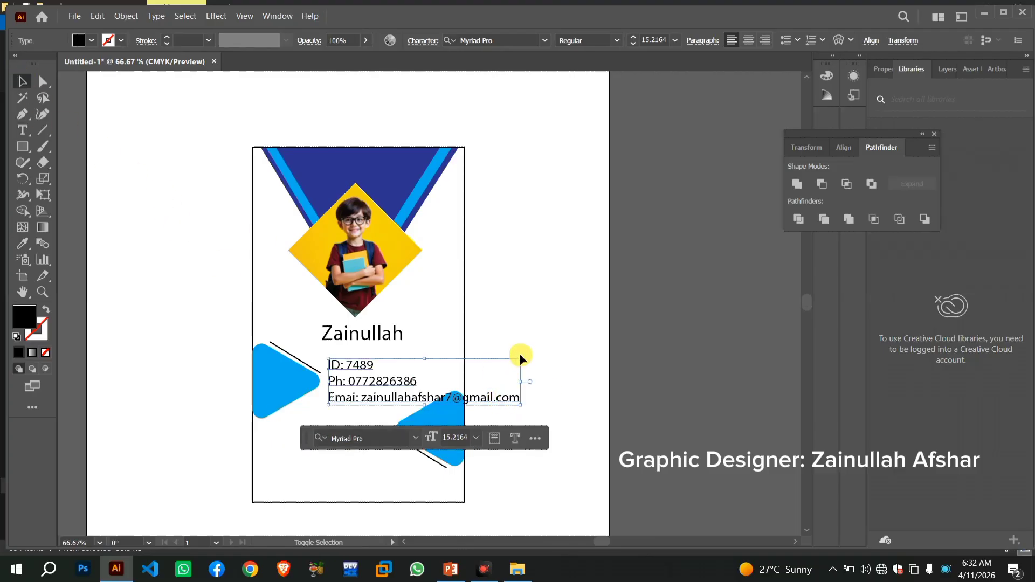
left_click_drag(520, 358, 457, 356)
left_click_drag(360, 397, 354, 376)
Nudge the name text slightly to the right above the contact lines and clear the selection
left_click(368, 332)
left_click_drag(368, 332, 371, 337)
left_click(399, 386)
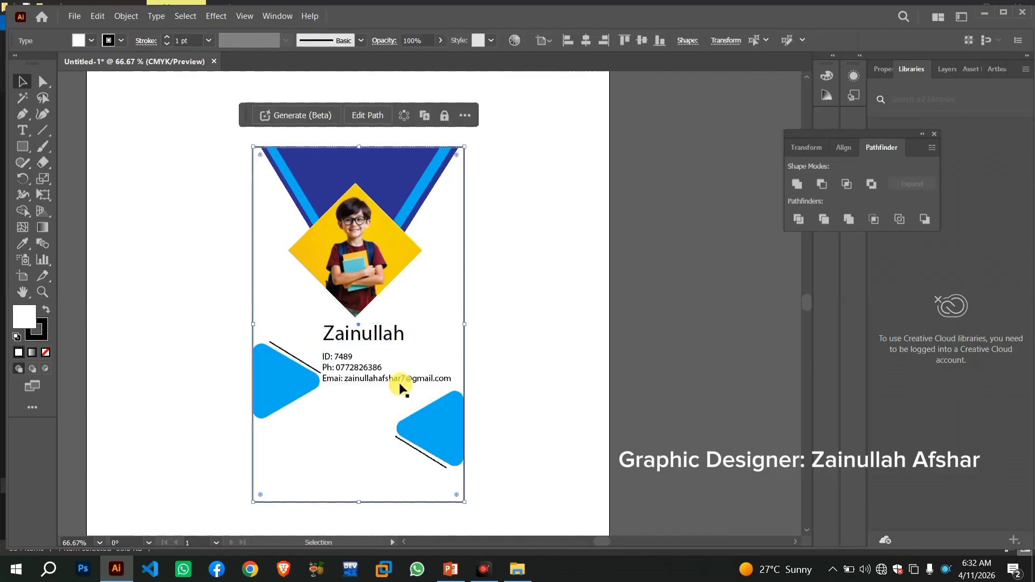
left_click(374, 377)
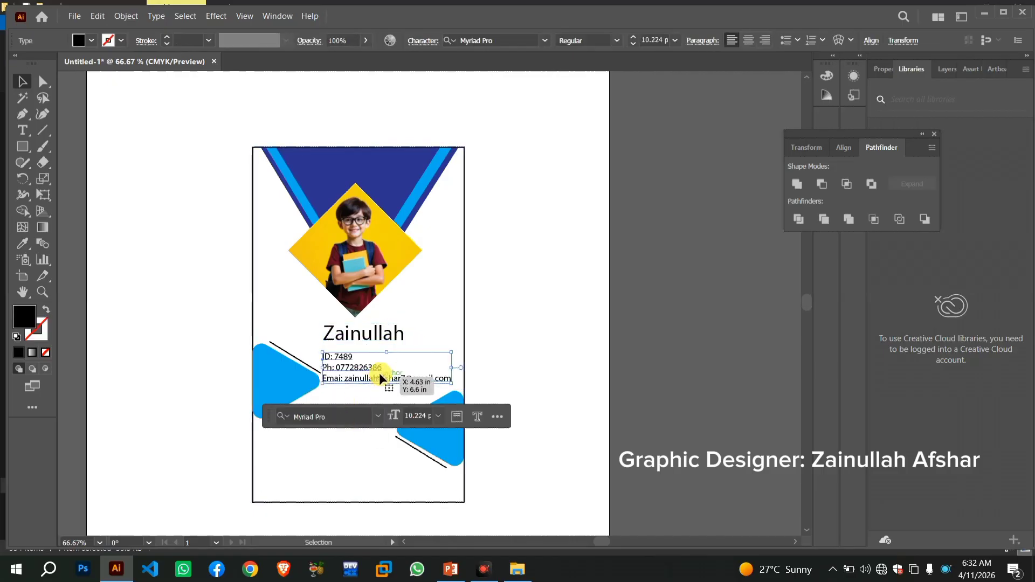
left_click(380, 373)
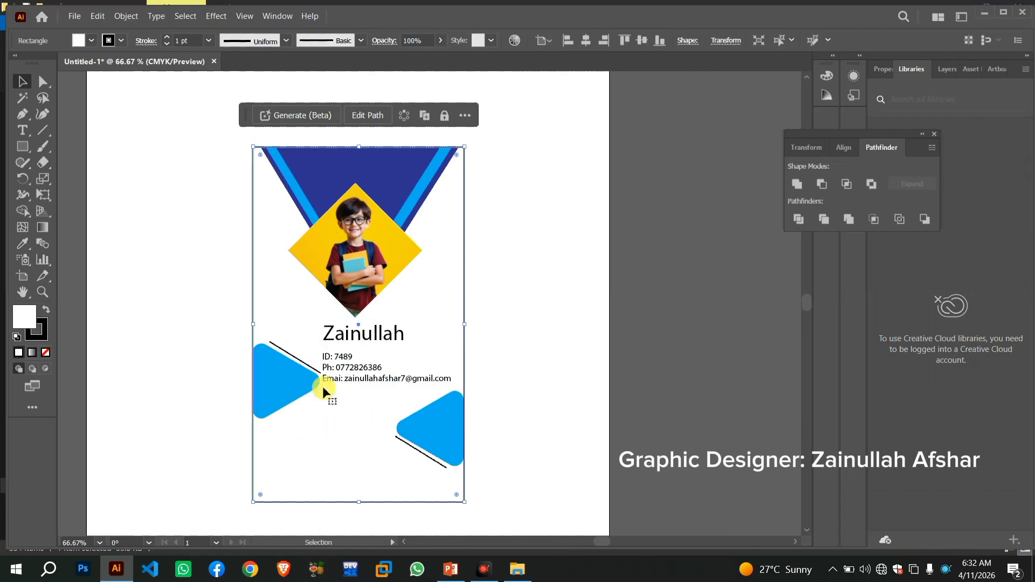
left_click(535, 295)
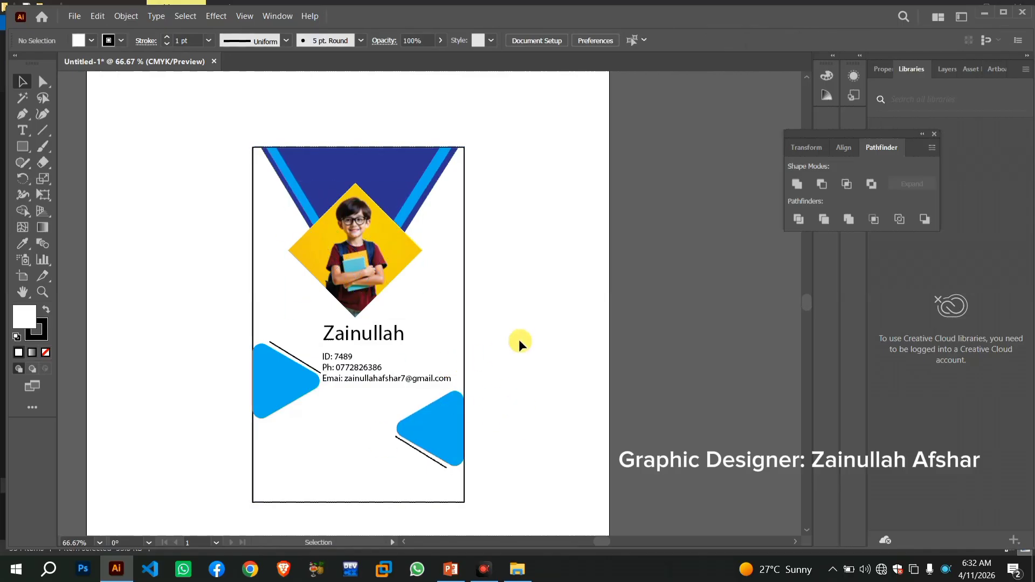
Draw a white rectangle about 1.54 × 0.2 in and place it as a slot near the top of the dark blue triangle
left_click(25, 150)
mouse_move(488, 190)
left_mouse_down()
mouse_move(513, 204)
mouse_move(591, 204)
left_mouse_up()
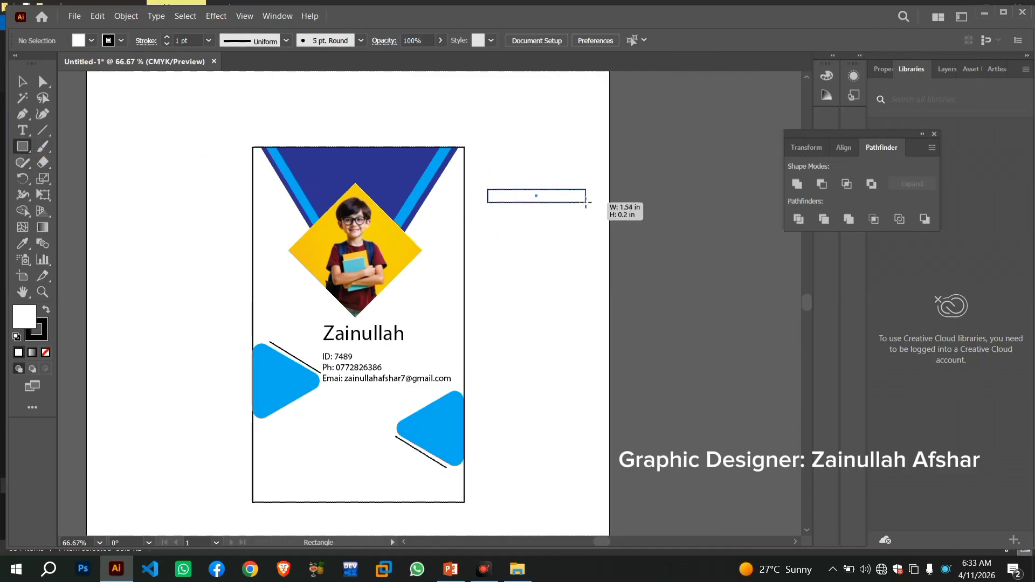
left_click(90, 42)
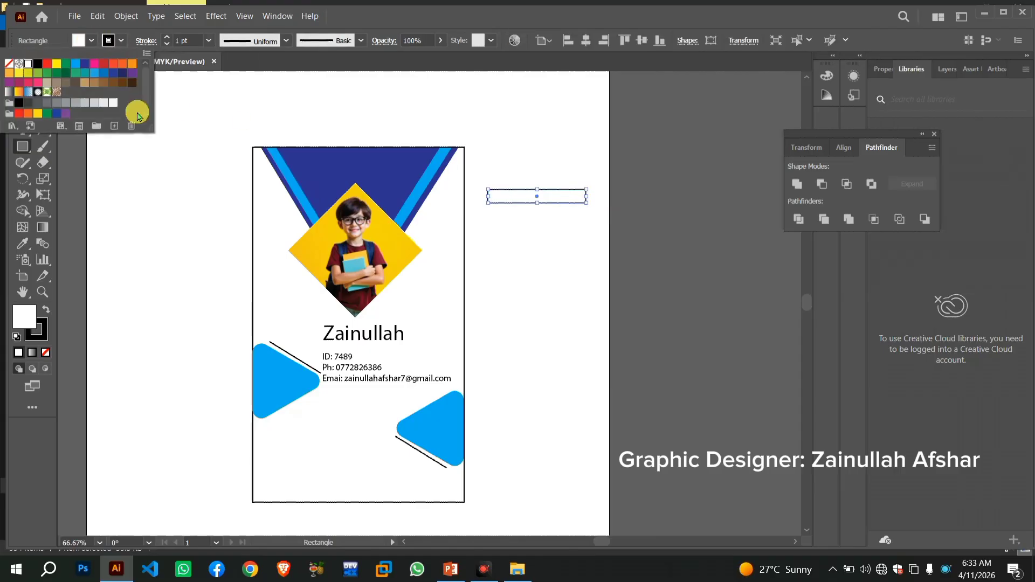
left_click(19, 82)
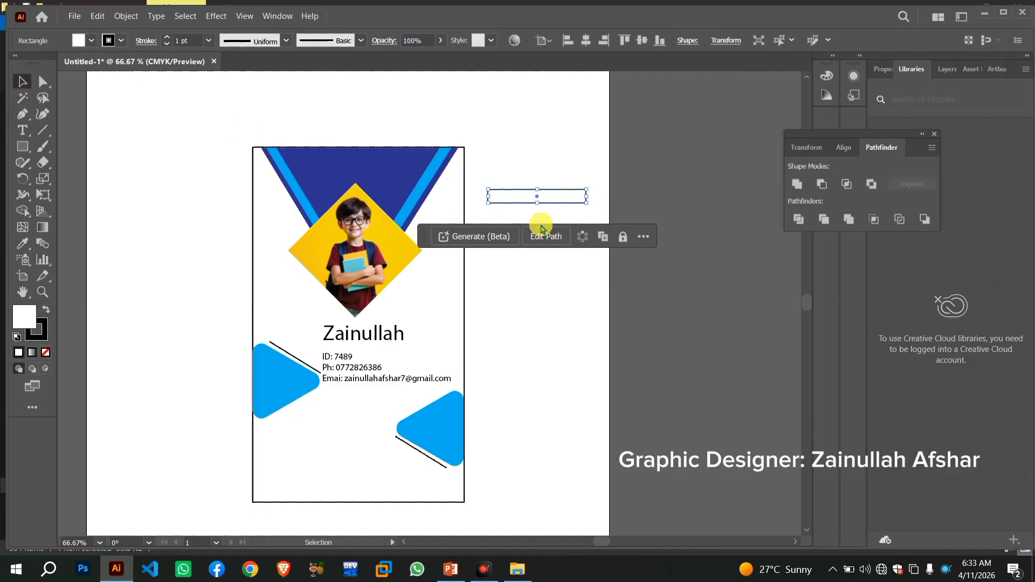
left_click_drag(547, 194, 369, 167)
left_click(513, 169)
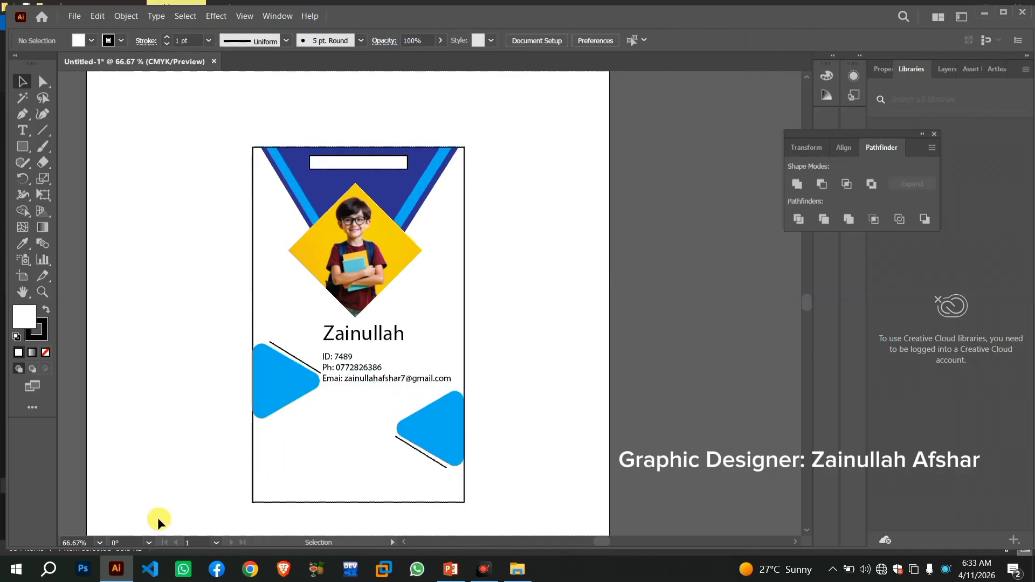
Switch to File Explorer and browse the Pintereas.com folder for a stack-of-books picture to add to the card
left_click(117, 571)
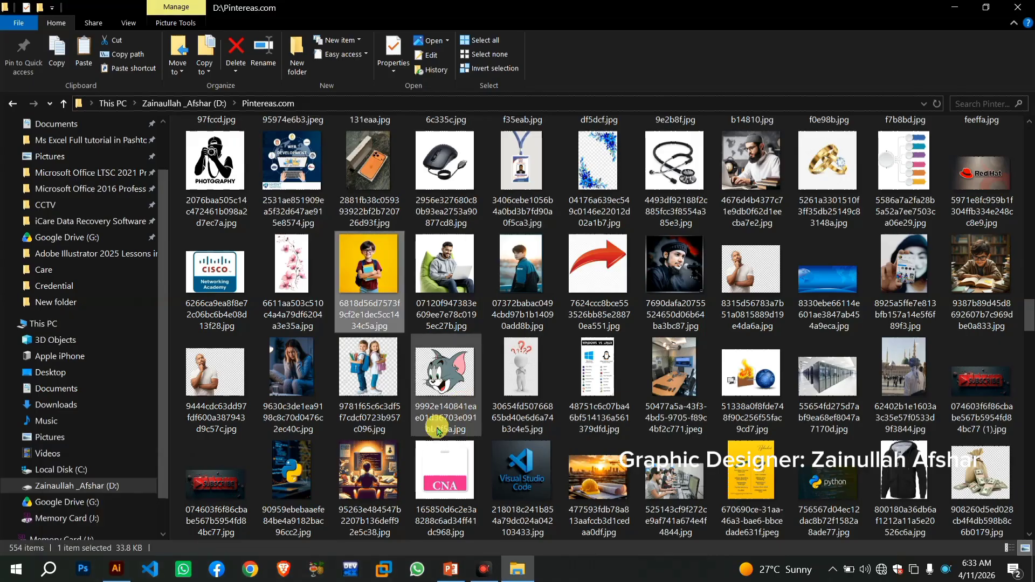
left_click(441, 446)
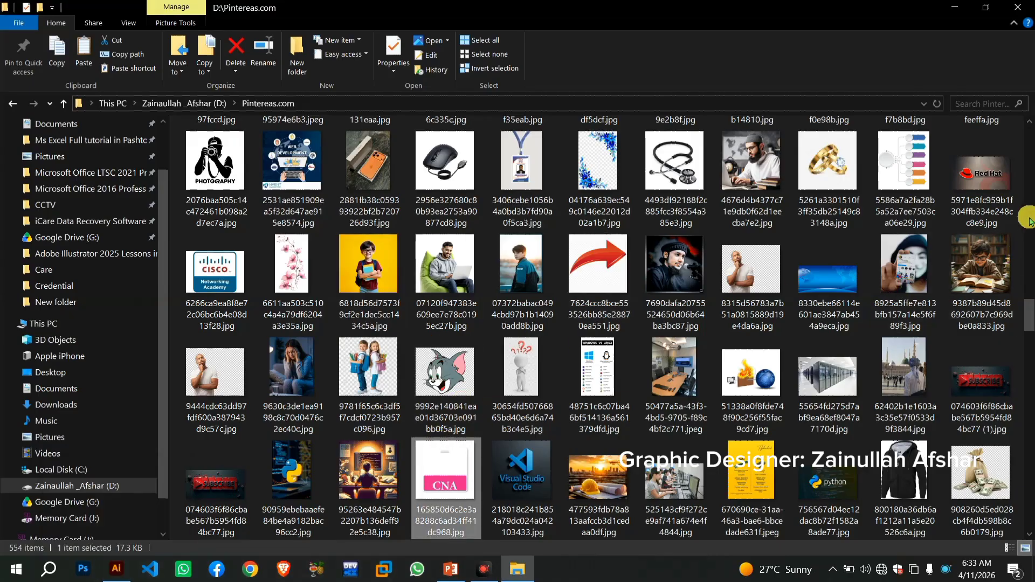
left_click_drag(1031, 324, 1031, 343)
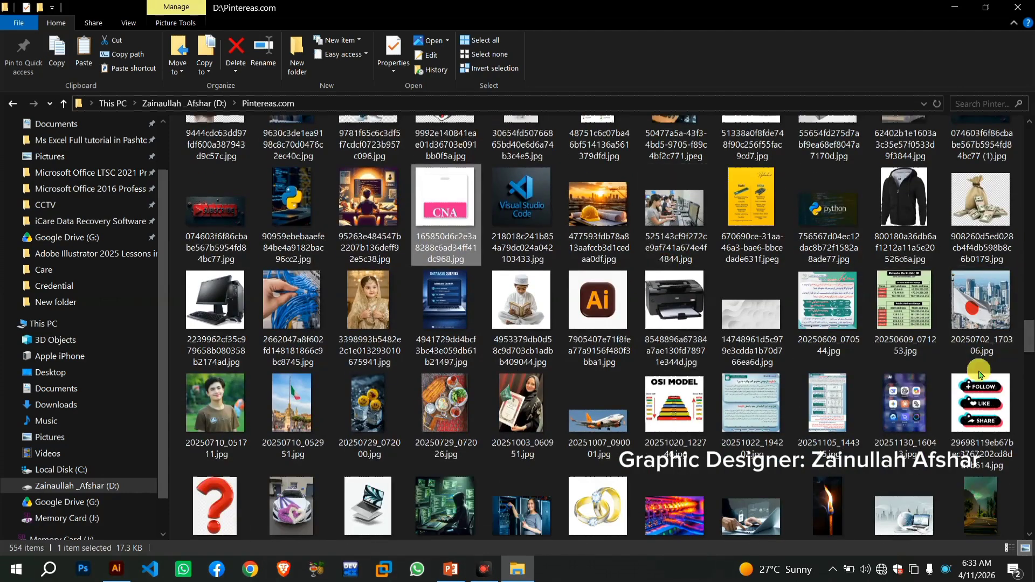
left_click(1031, 412)
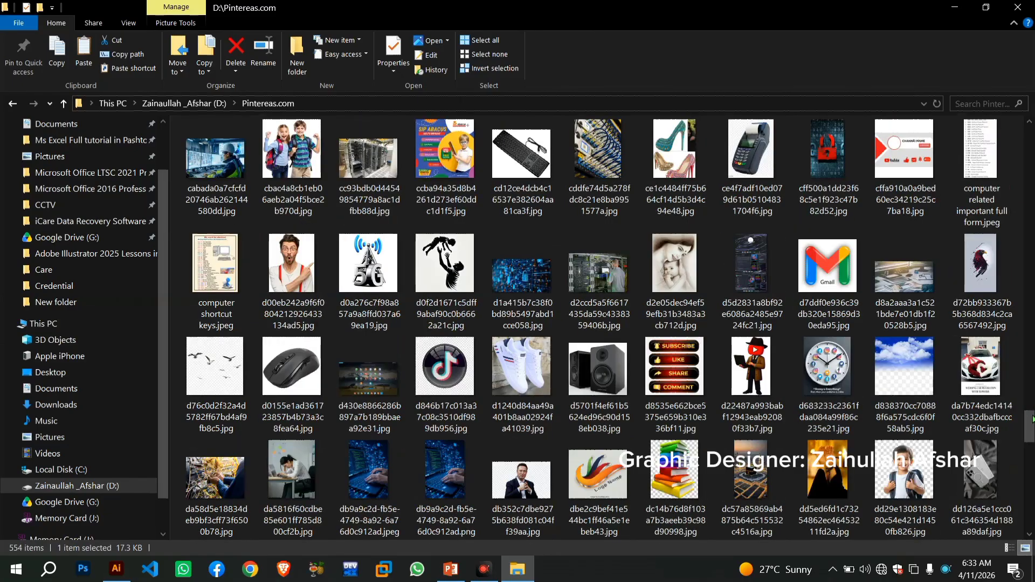
left_click(1031, 445)
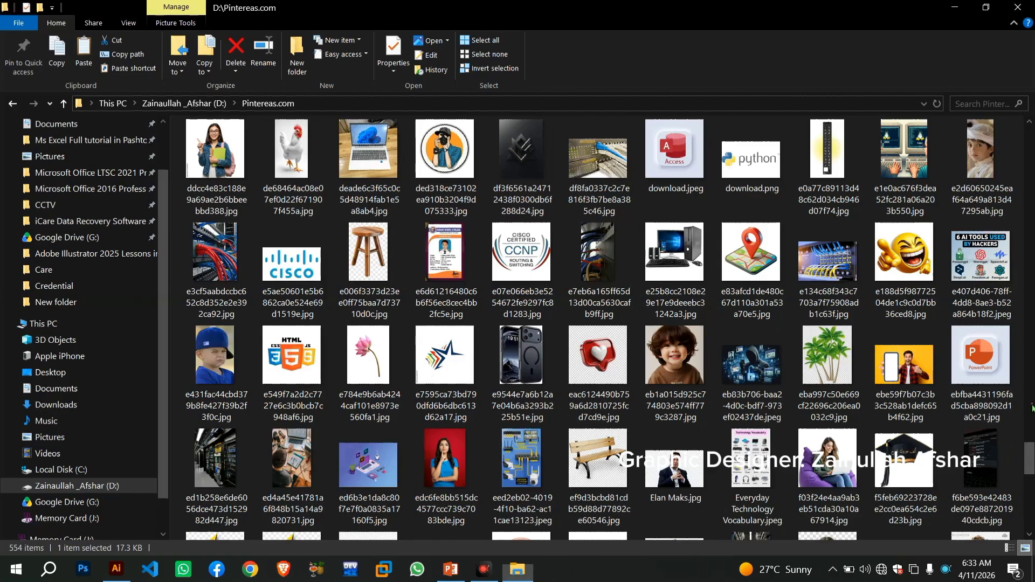
left_click(1029, 372)
left_click(1030, 371)
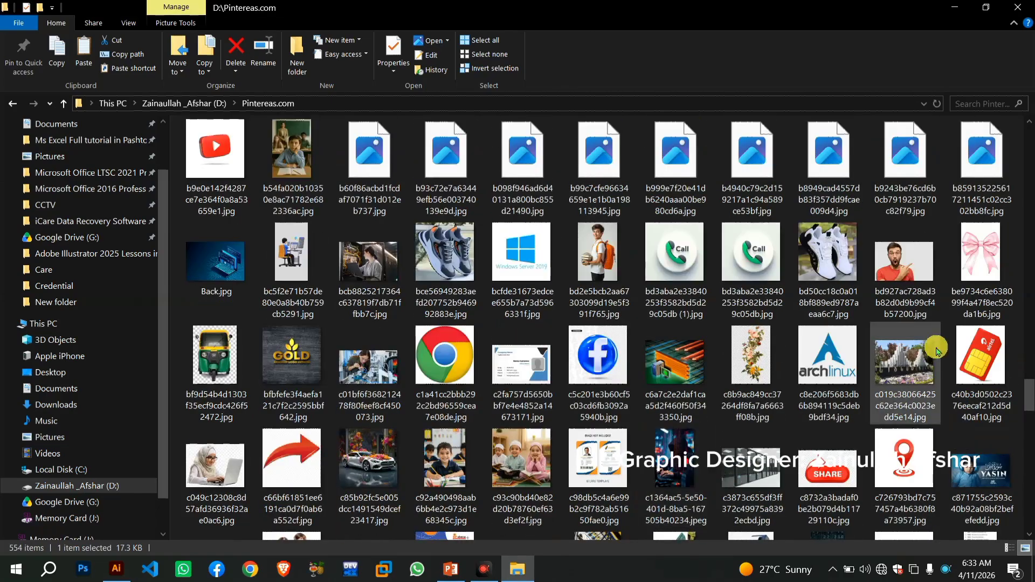
left_click(1030, 372)
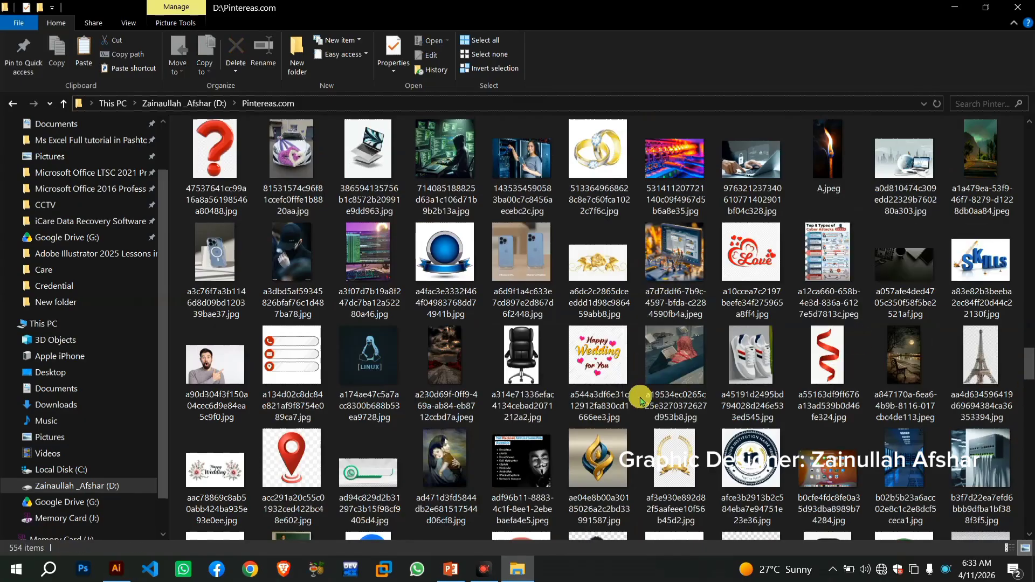
key("Down")
key("Down")
key("Down")
key("Down")
key("Down")
key("Down")
key("Down")
key("Down")
key("Down")
key("Down")
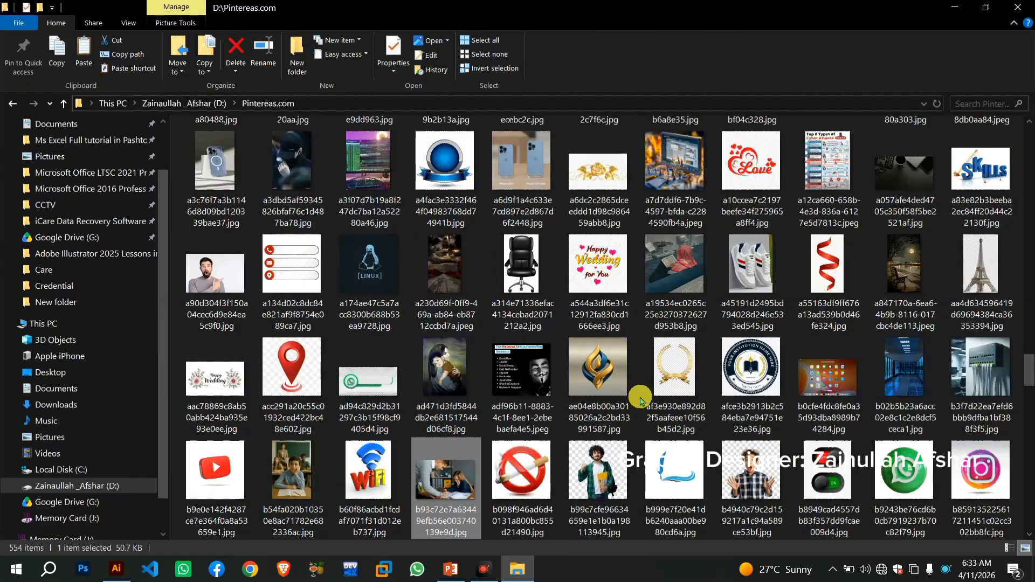
key("Down")
key("Down")
key("Down")
key("Down")
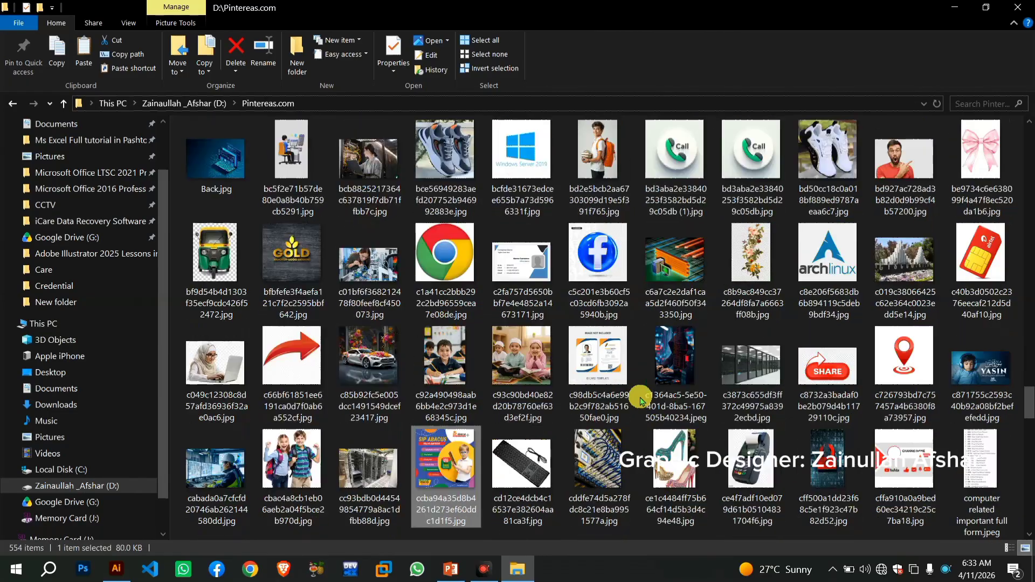
key("Down")
key("Down")
key("Down")
key("Down")
key("Down")
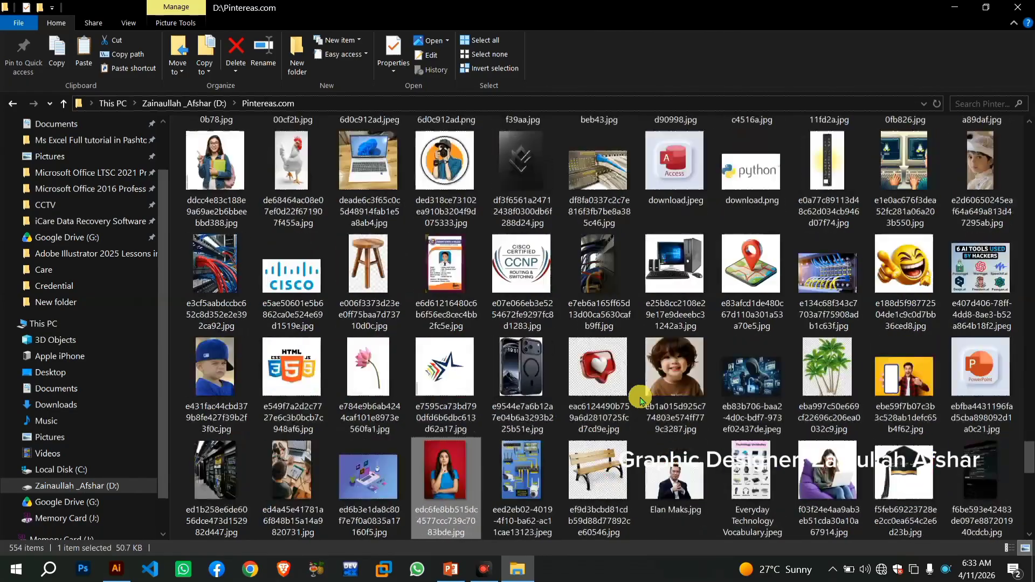
key("Up")
key("Up")
key("Up")
key("Up")
key("Up")
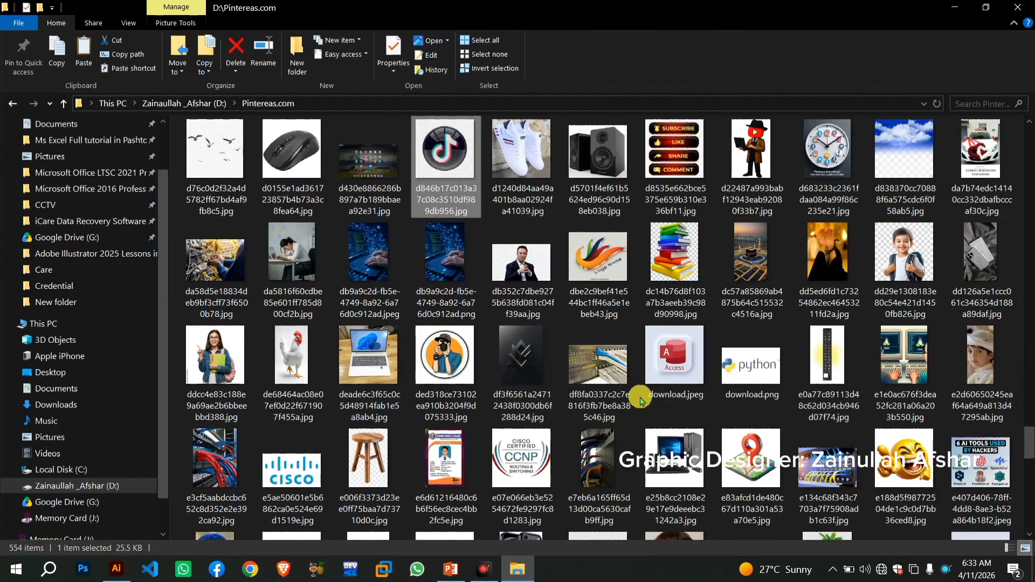
key("Right")
key("Down")
key("Right")
key("Right")
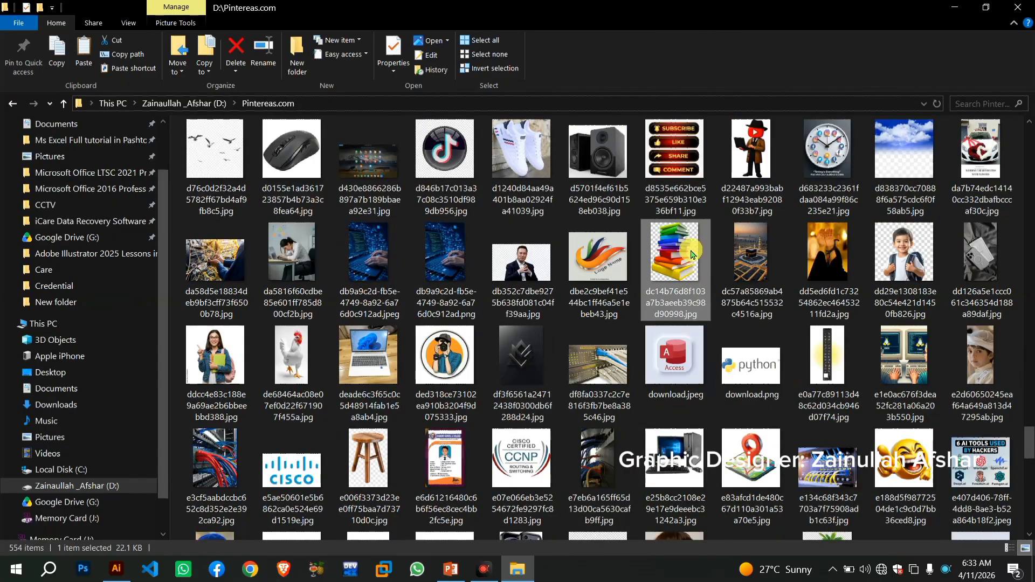
Place the stack-of-books picture in the Illustrator document and draw a white rectangle about 1.5 × 2.5 in beside the card
left_click_drag(673, 250, 517, 287)
left_click(22, 147)
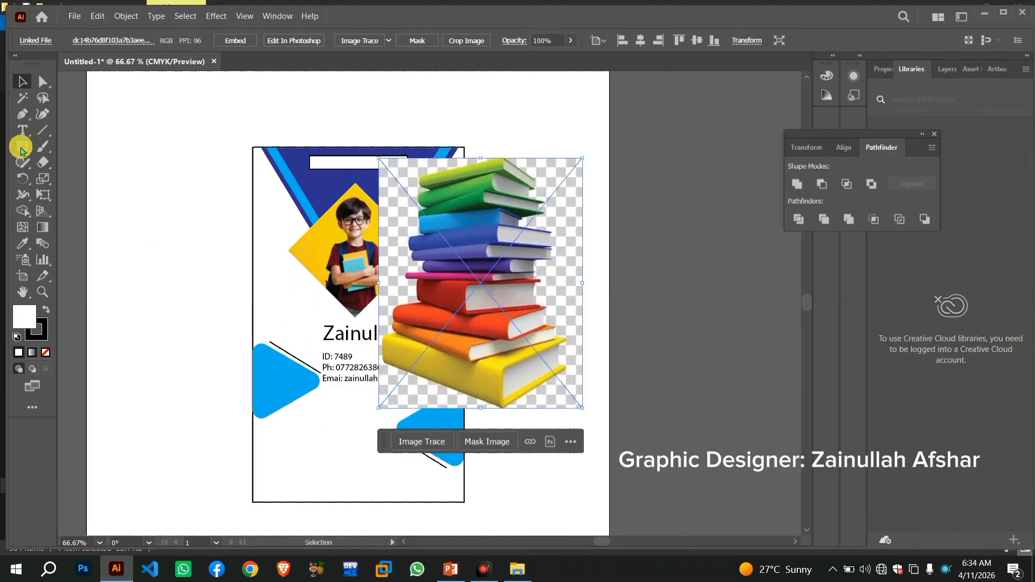
left_click_drag(165, 350, 262, 508)
left_click(22, 82)
left_click_drag(215, 460, 191, 406)
Position the books picture behind the white rectangle and clip it to the rectangle with a clipping mask
left_click_drag(492, 288, 212, 363)
left_click_drag(259, 350, 251, 360)
left_click(215, 390)
left_click(256, 383, "shift")
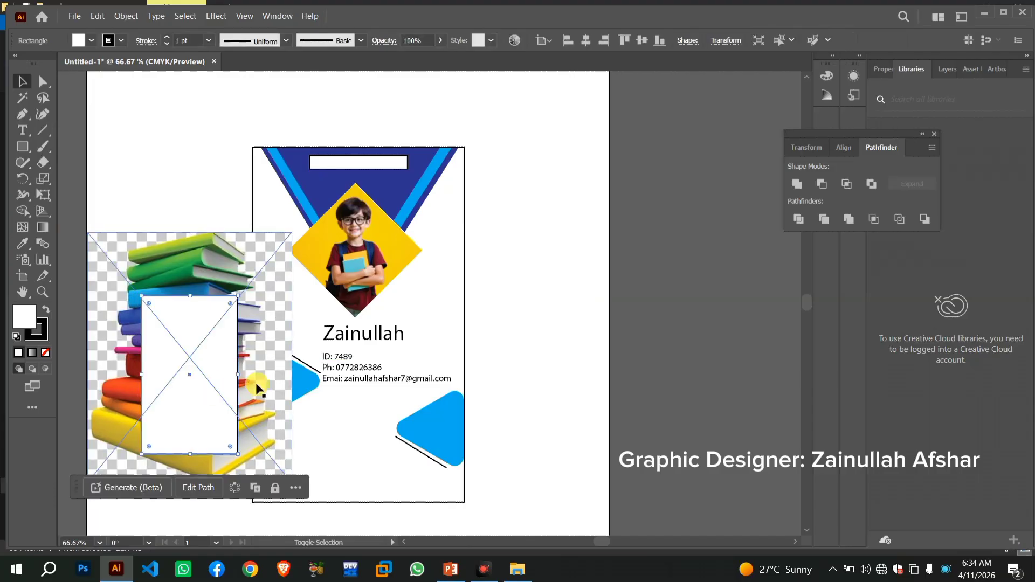
right_click(256, 384)
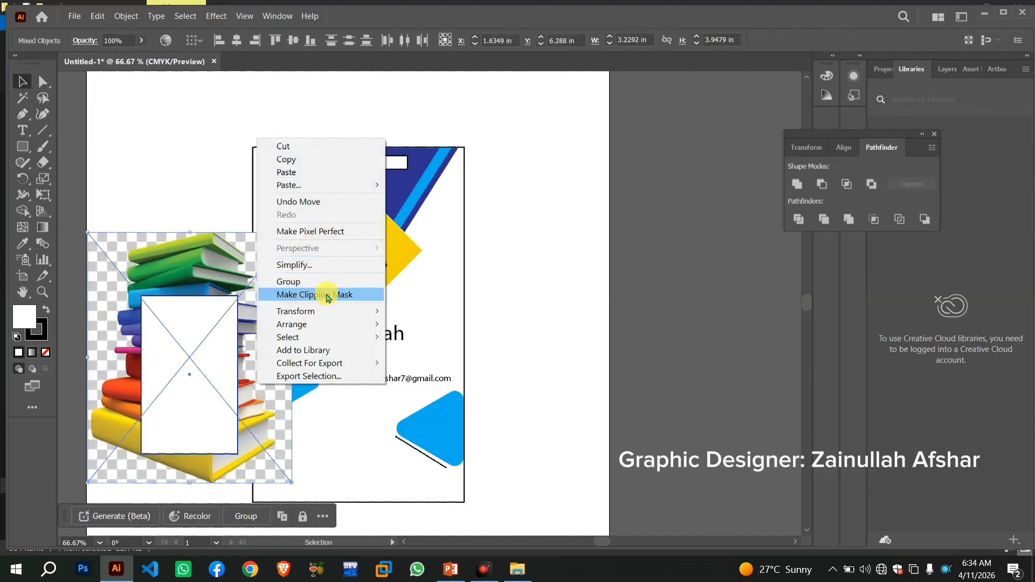
left_click(330, 295)
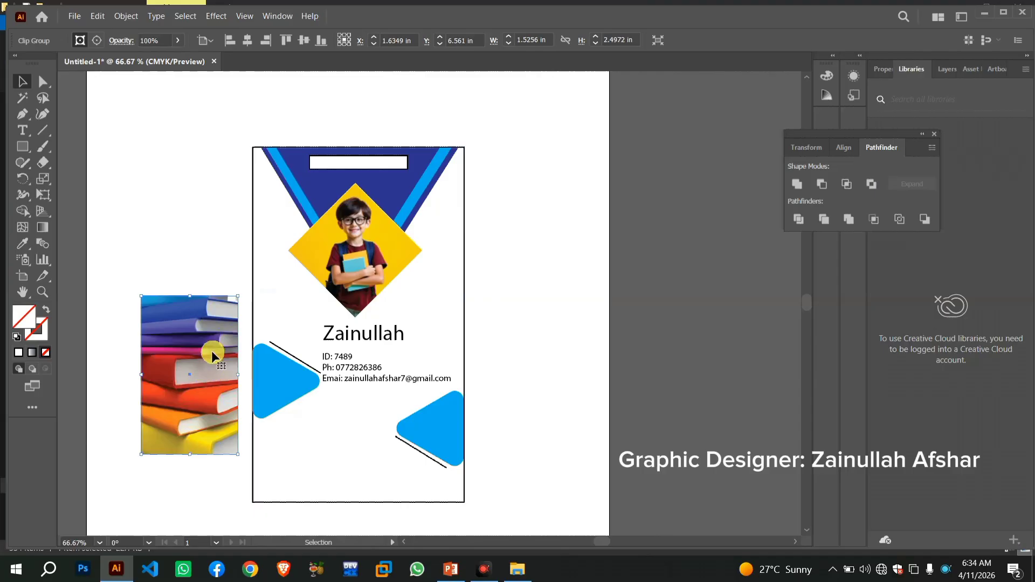
Shrink and reposition the books picture inside its clipping mask so more of the stack shows, and exit isolation mode
double_click(211, 353)
left_click(289, 230)
left_click(177, 348)
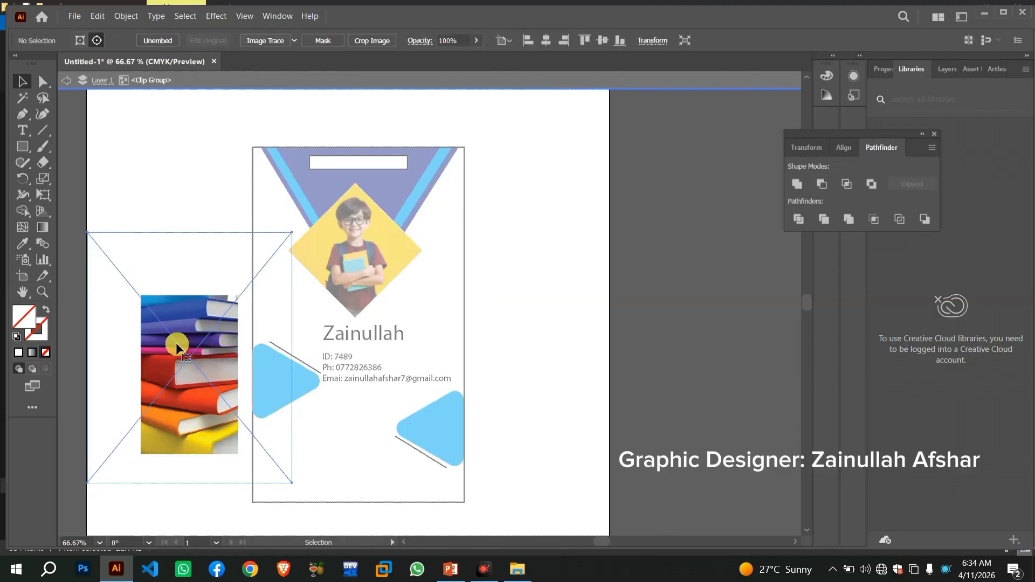
double_click(176, 347)
left_click_drag(286, 237, 196, 348)
left_click_drag(161, 403, 195, 384)
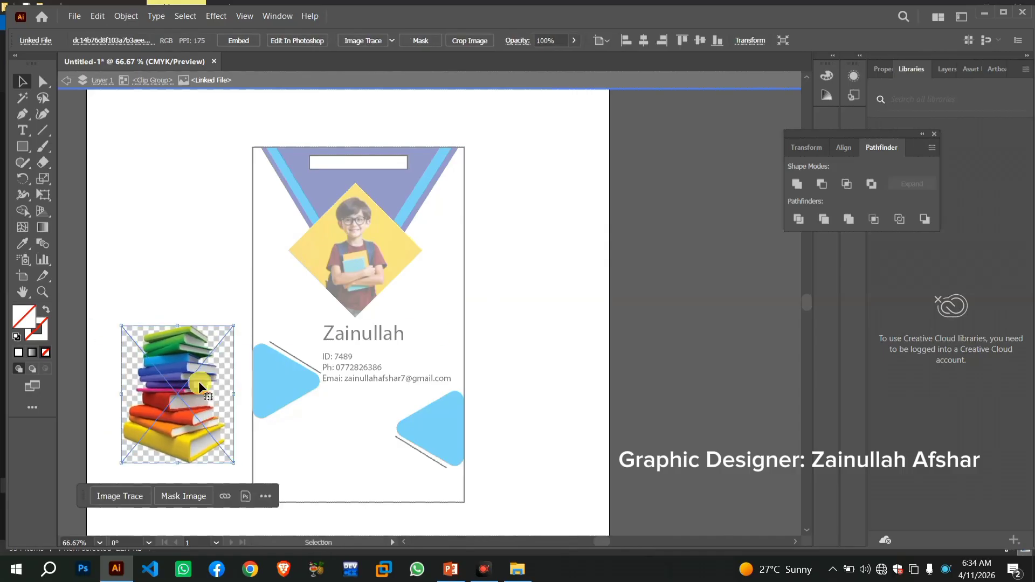
double_click(209, 279)
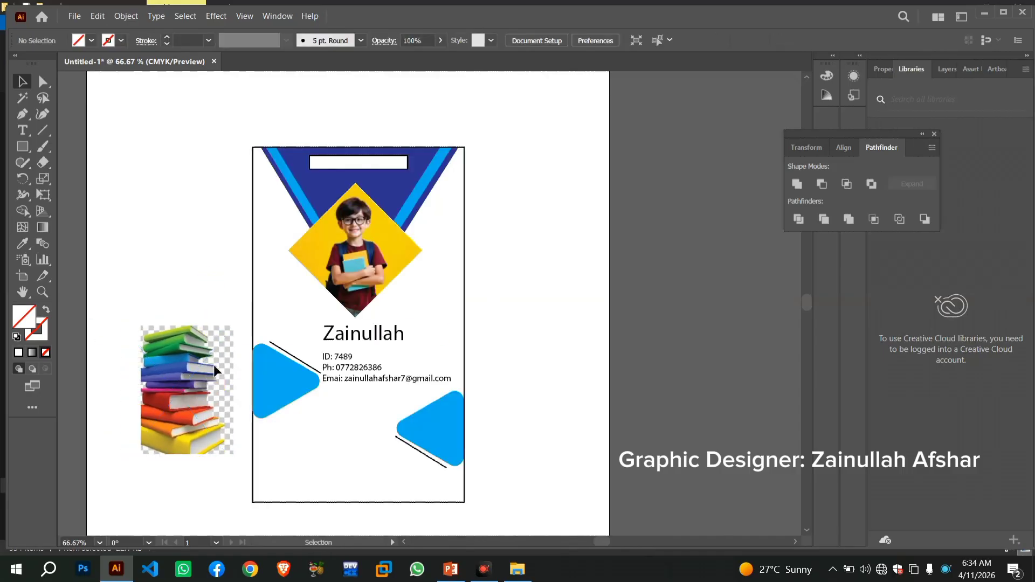
Try the masked books picture at about 0.92 × 1.51 in in the card's lower area and delete it
left_click(214, 348)
left_click_drag(209, 347, 333, 448)
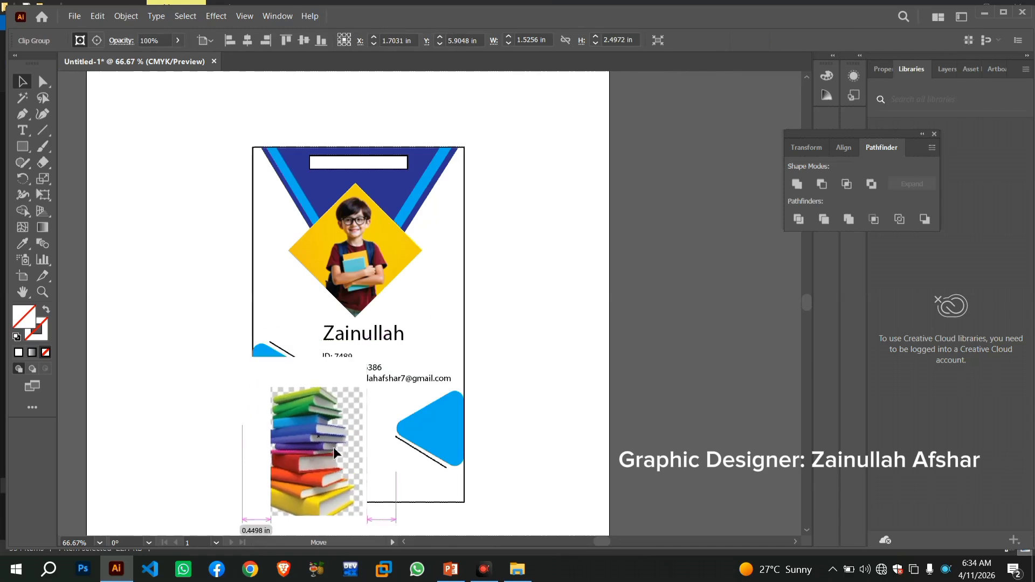
left_click_drag(367, 356, 329, 419)
left_click_drag(298, 488, 318, 463)
left_click(488, 381)
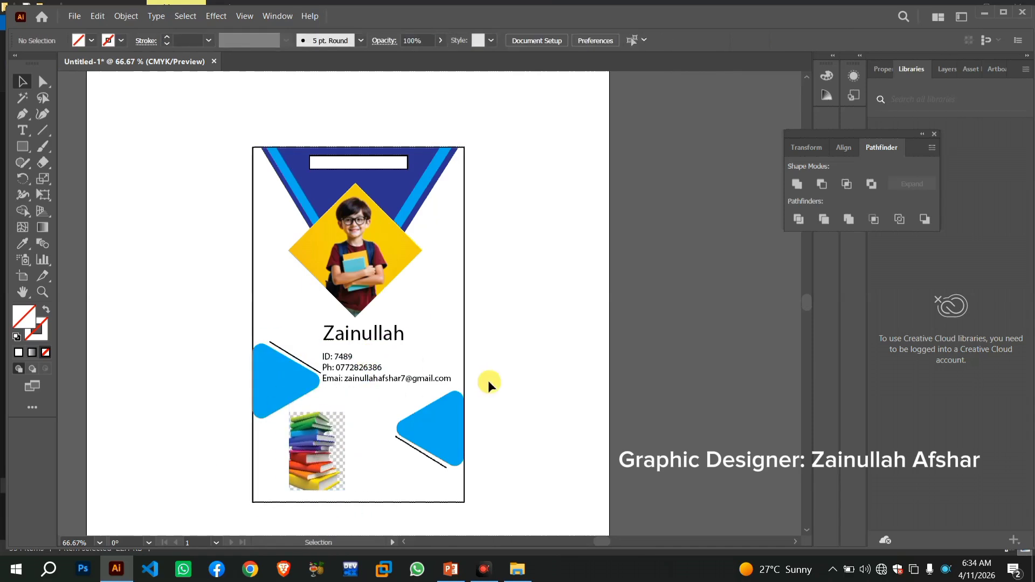
left_click(307, 461)
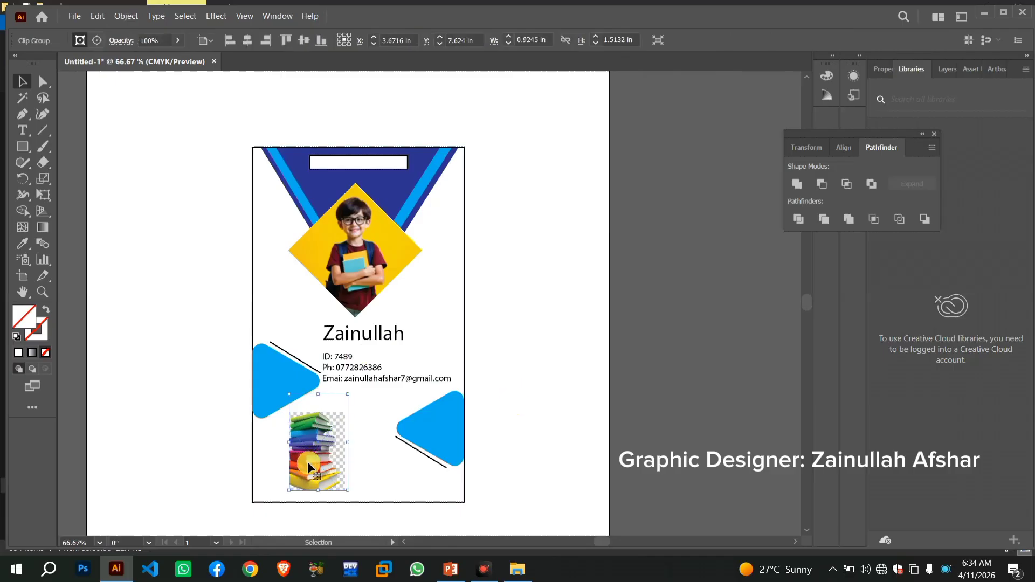
key("Delete")
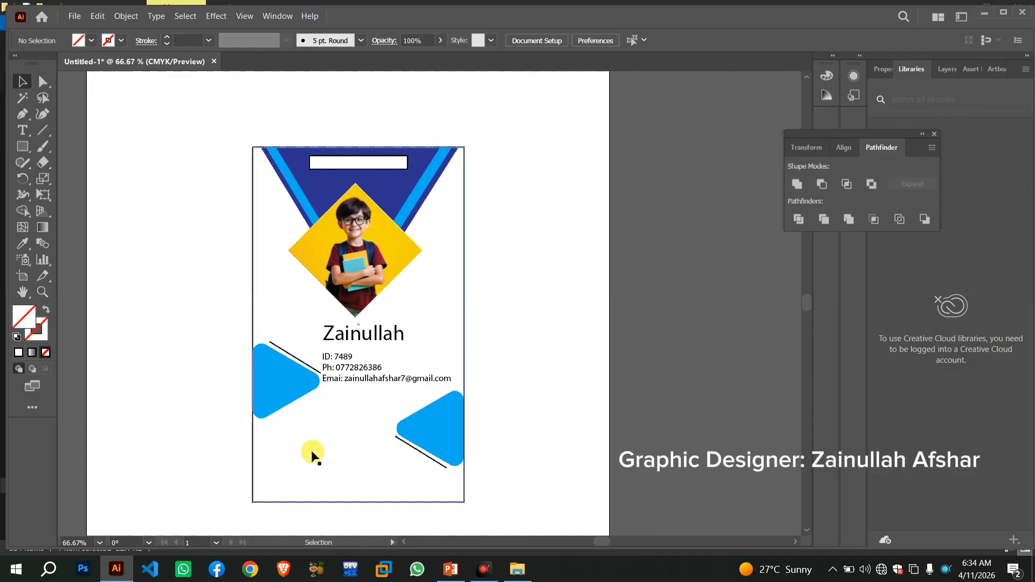
Move the whole card to the upper left of the page and scale it to about 2.93 × 4.63 in
key("ctrl+minus")
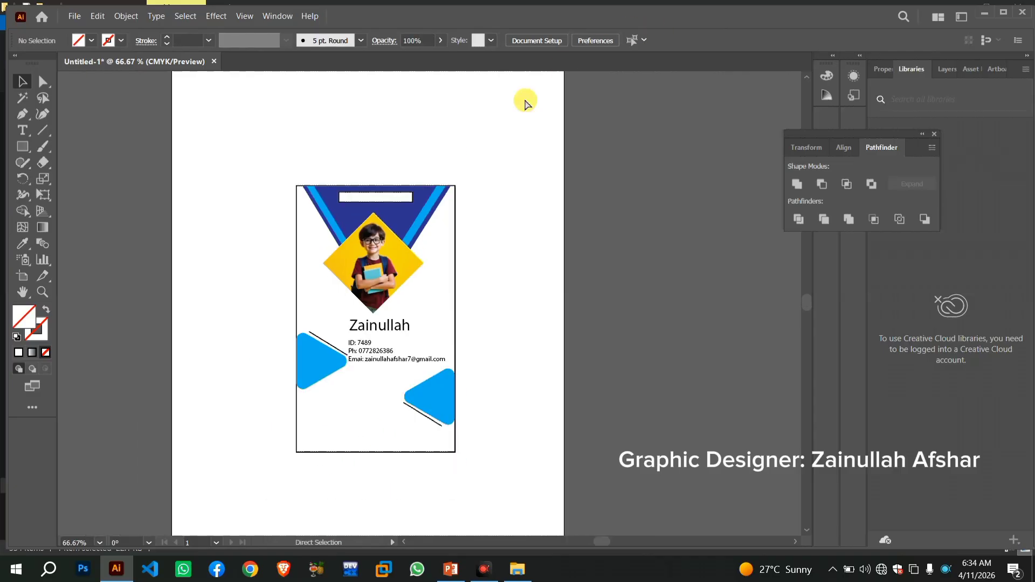
left_click_drag(273, 178, 478, 508)
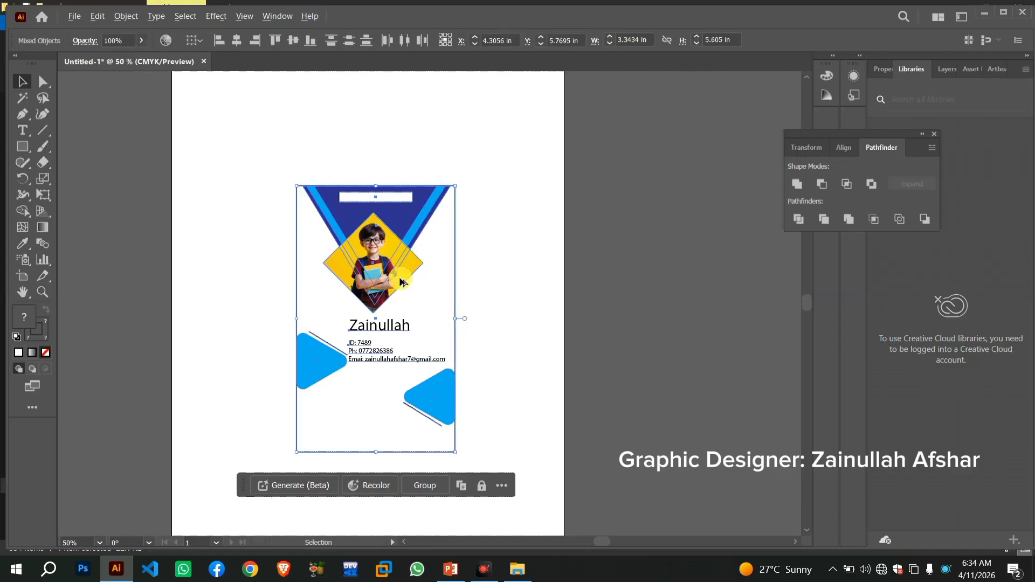
left_click_drag(399, 280, 289, 192)
key("ctrl+minus")
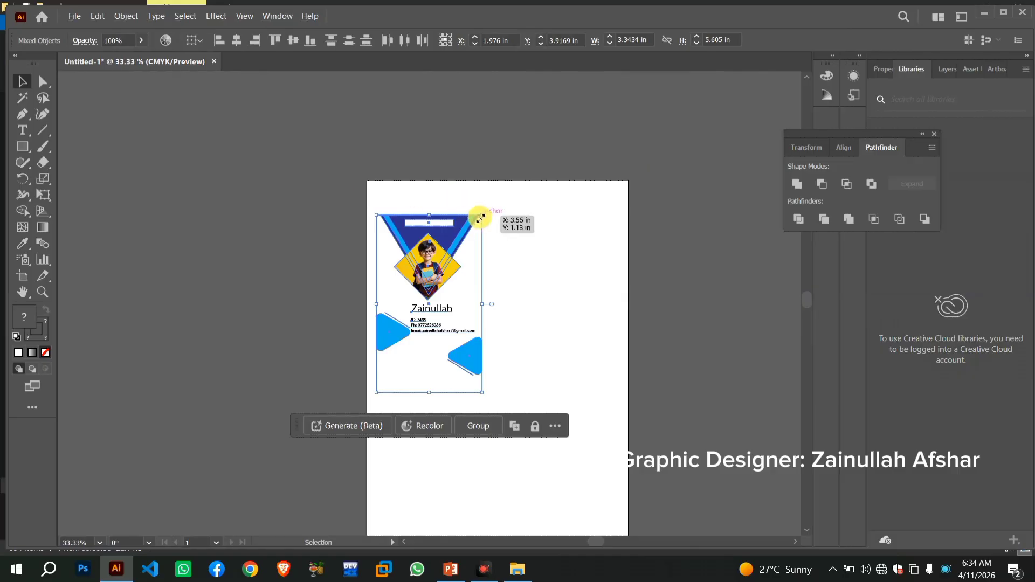
left_click_drag(482, 214, 472, 238)
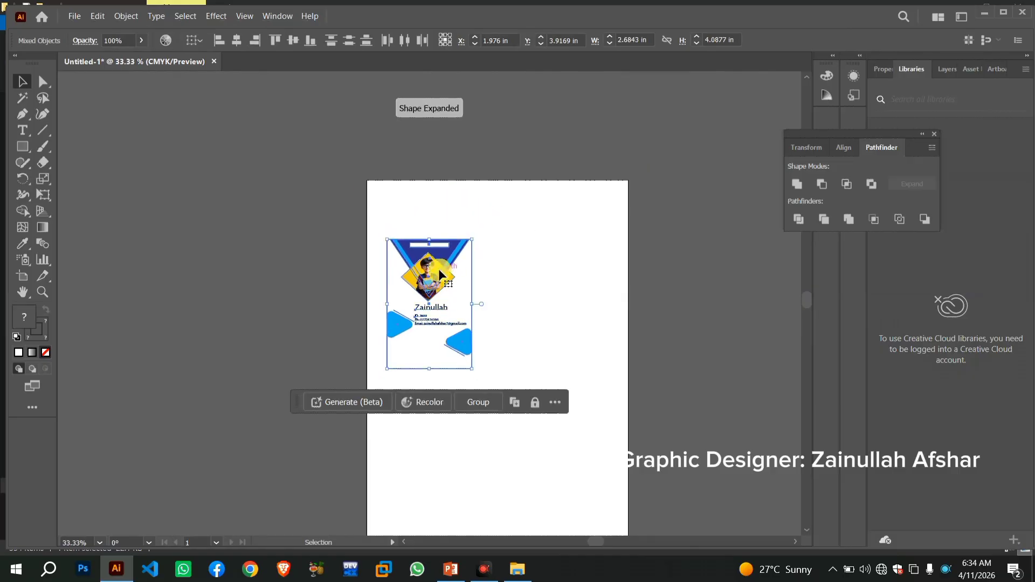
key("ctrl+z")
left_click_drag(430, 215, 474, 231)
Duplicate the card to its right and copy both cards below to make a two-by-two layout on the page
left_click_drag(446, 279, 553, 258)
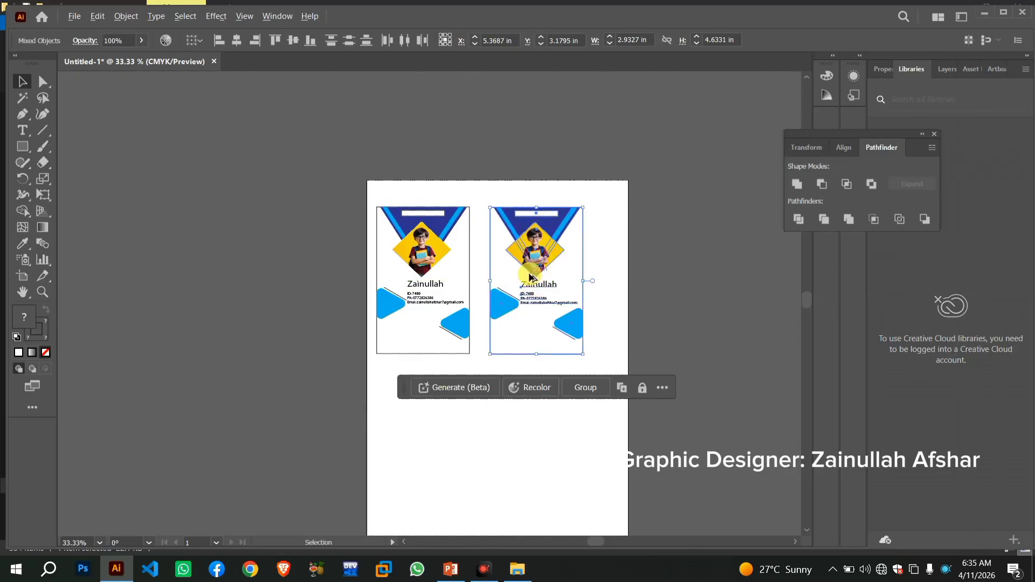
left_click_drag(381, 189, 554, 484)
left_click(597, 386)
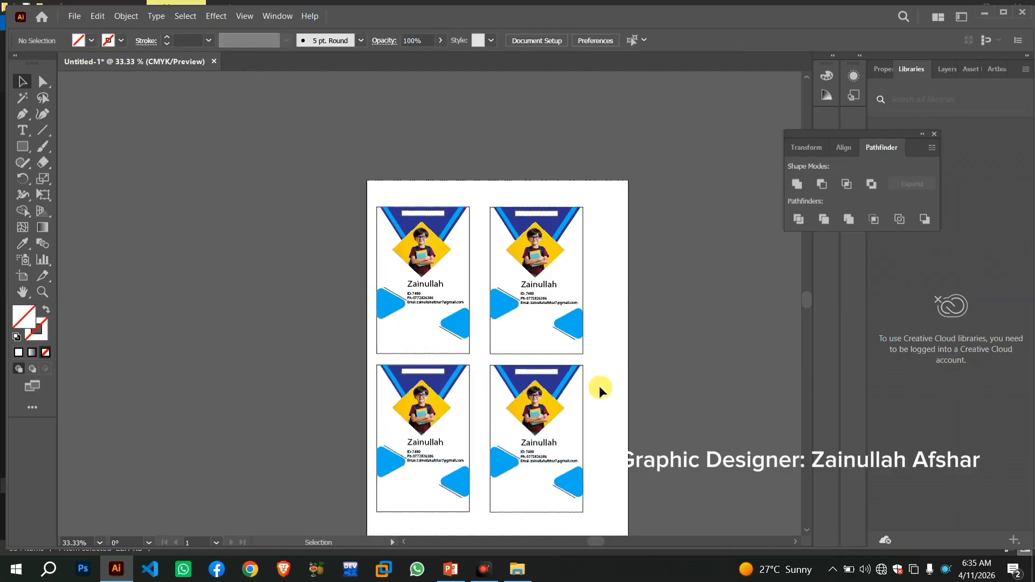